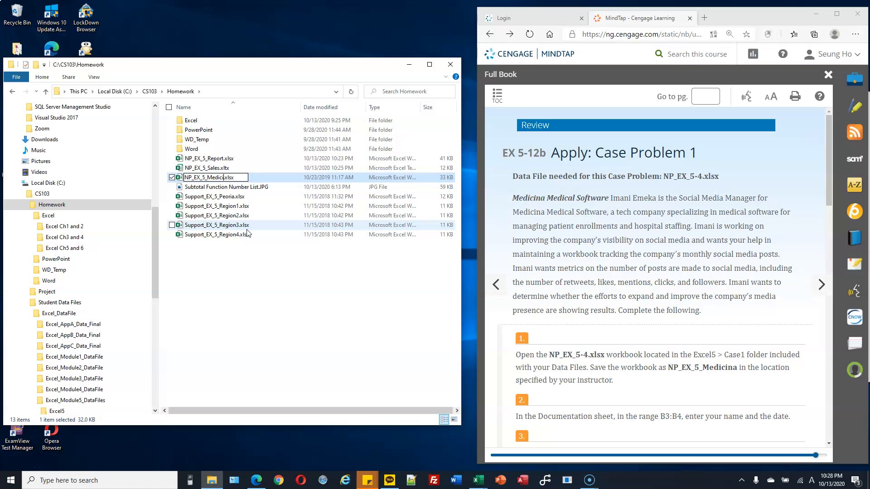
Rename the workbook file as NP_EX_5_Medicina.xlsx.
{"action": "key", "text": "Return"}
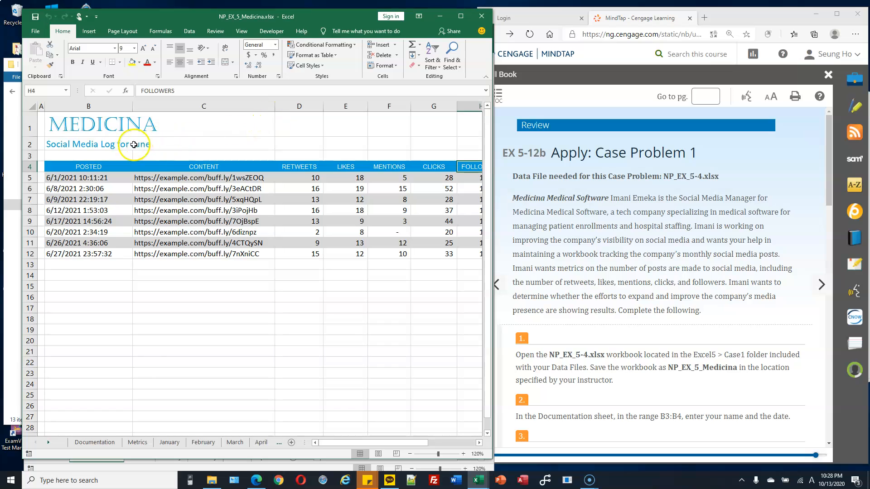
Enter the author's name in B3 and the date 10/13/2020 in B4 of the Documentation worksheet.
{"action": "left_click", "coordinate": [103, 443]}
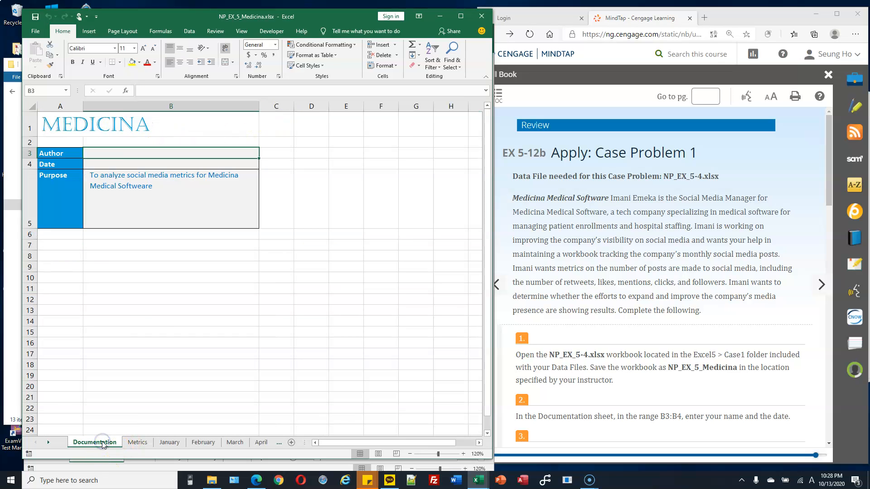
{"action": "left_click", "coordinate": [169, 151]}
{"action": "type", "text": "Su"}
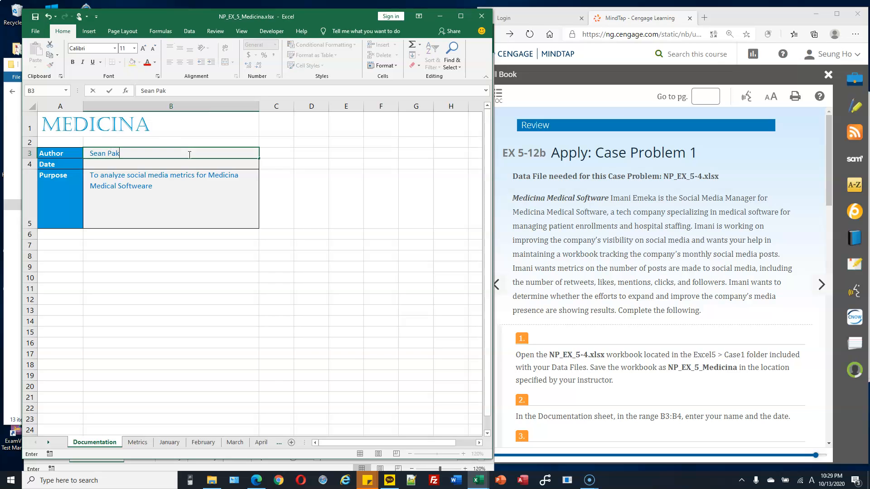
{"action": "key", "text": "Return"}
{"action": "type", "text": "10/13/2020"}
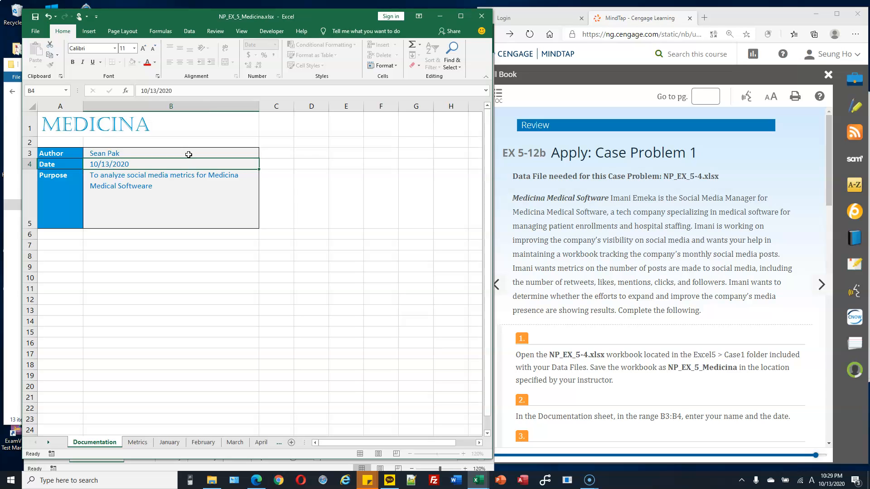
{"action": "key", "text": "Return"}
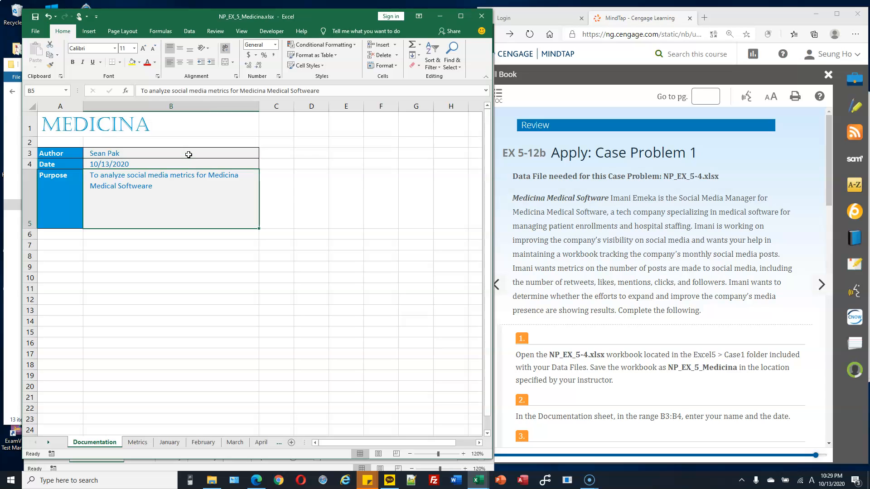
Read assignment instructions 3 to 5 and look over the January, February and March logs, making all the worksheet names visible.
{"action": "scroll", "coordinate": [723, 320], "scroll_direction": "down", "scroll_amount": 5}
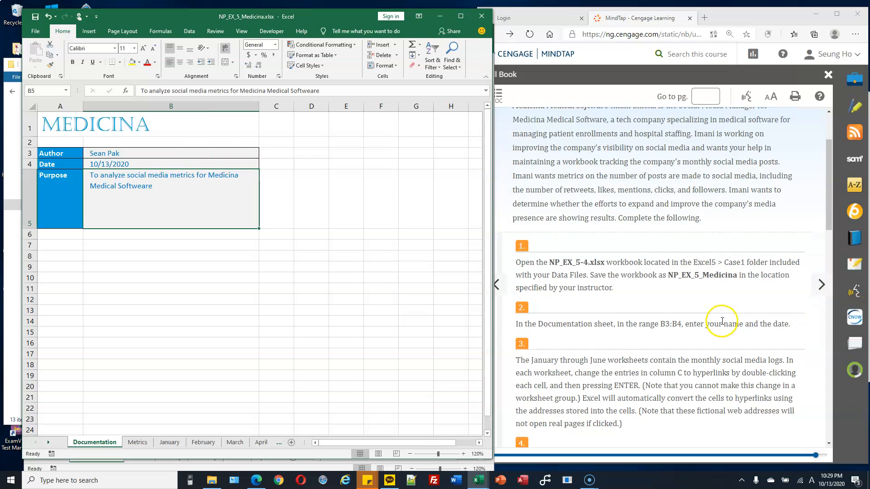
{"action": "scroll", "coordinate": [722, 325], "scroll_direction": "down", "scroll_amount": 1}
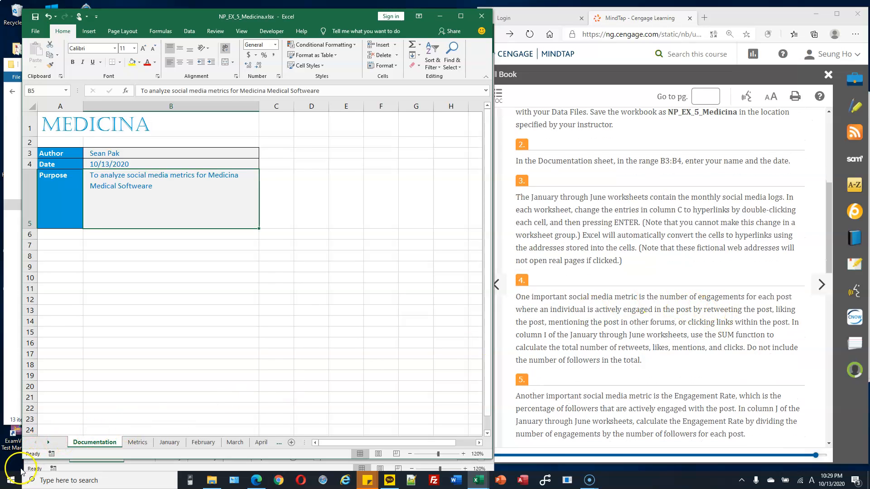
{"action": "left_click", "coordinate": [21, 468]}
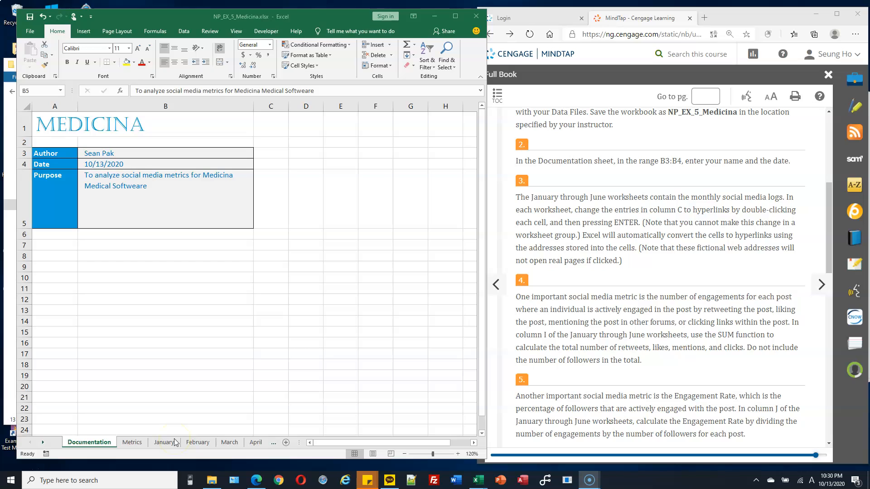
{"action": "left_click", "coordinate": [172, 442]}
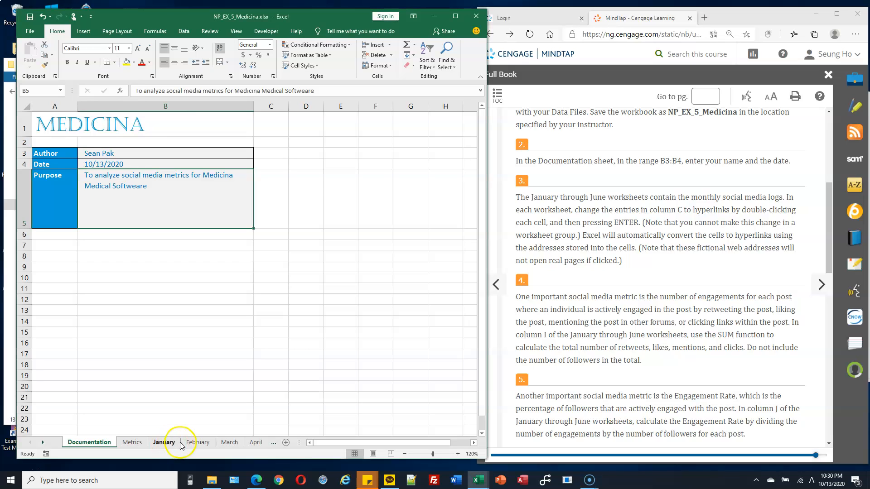
{"action": "left_click", "coordinate": [168, 443]}
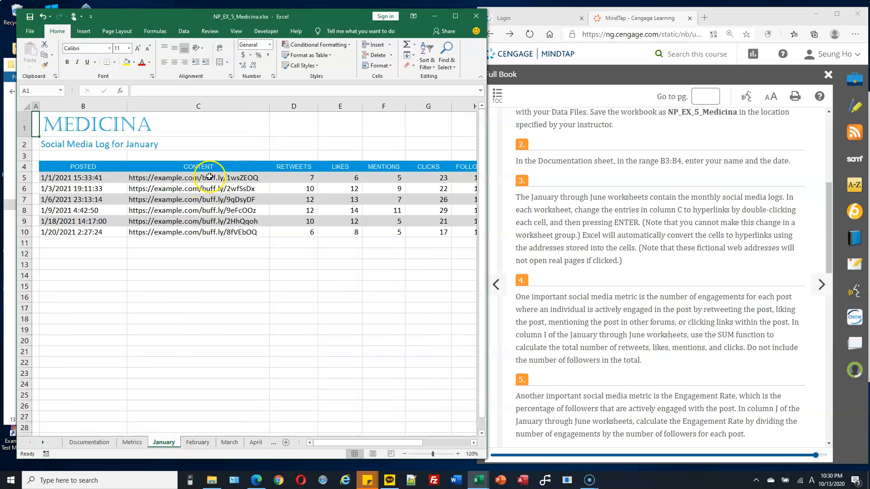
{"action": "left_click", "coordinate": [199, 443]}
{"action": "left_click", "coordinate": [229, 443]}
{"action": "left_click_drag", "start_coordinate": [300, 443], "coordinate": [366, 444]}
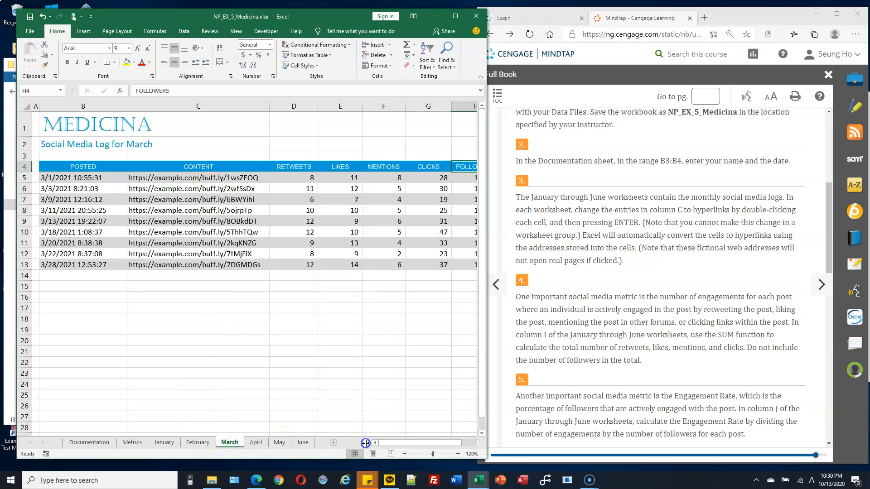
{"action": "left_click", "coordinate": [197, 443]}
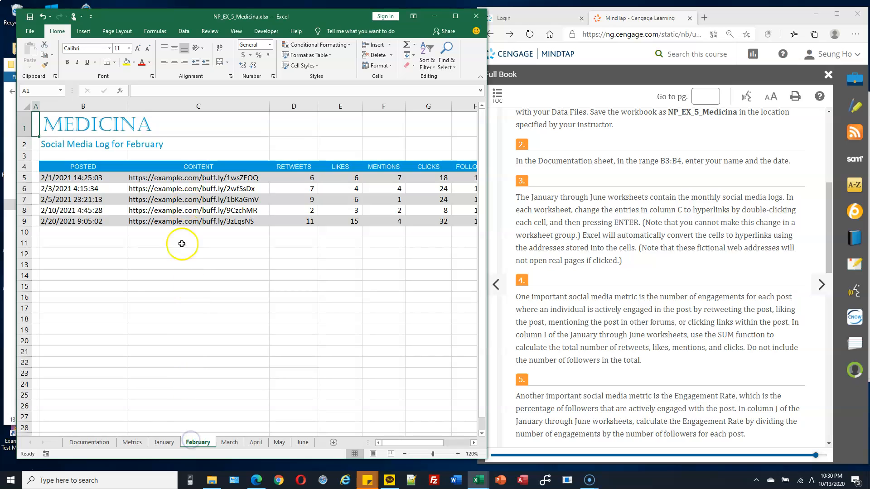
Convert the content addresses in C5:C10 of the January worksheet to hyperlinks by re-entering each cell.
{"action": "left_click", "coordinate": [157, 445]}
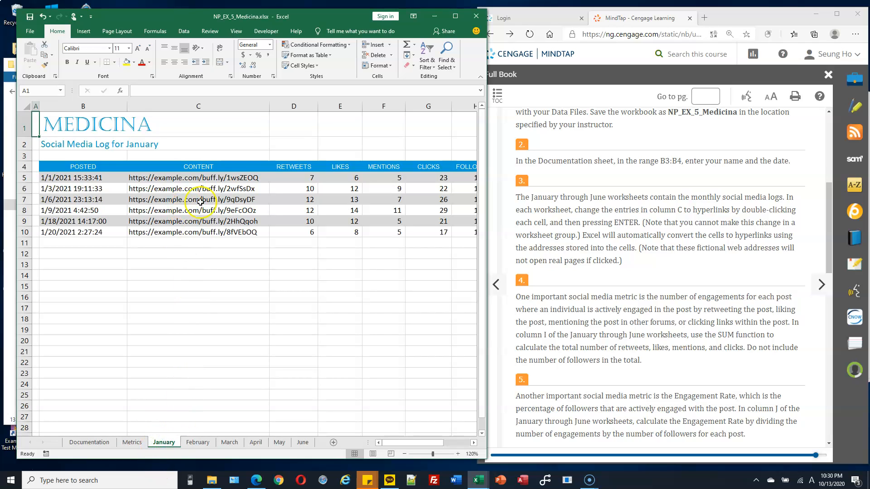
{"action": "double_click", "coordinate": [228, 178]}
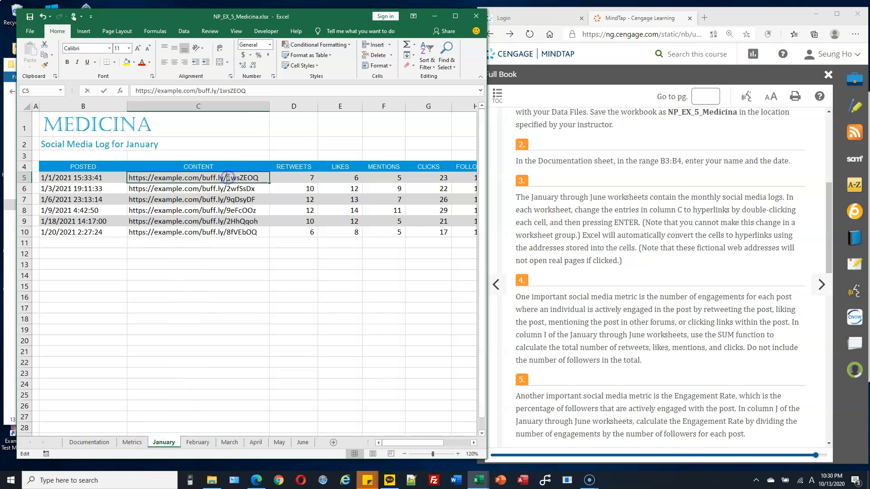
{"action": "key", "text": "Return"}
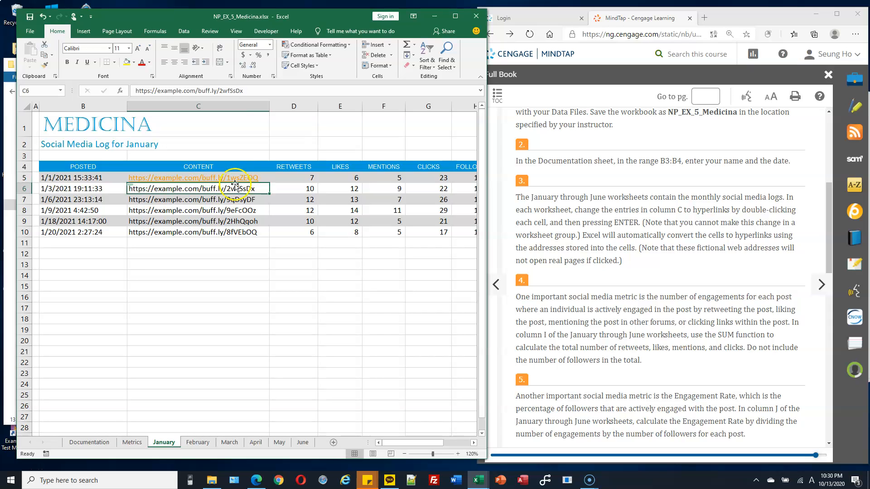
{"action": "double_click", "coordinate": [194, 190]}
{"action": "left_click", "coordinate": [202, 204]}
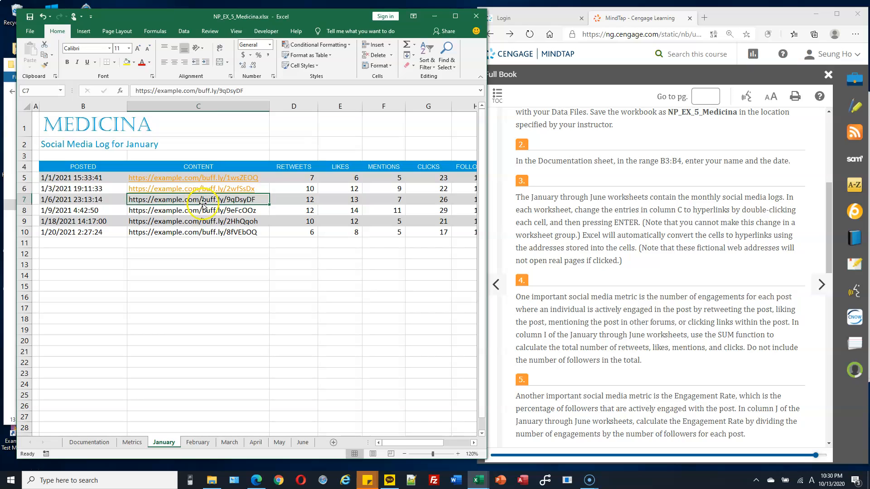
{"action": "double_click", "coordinate": [203, 200]}
{"action": "left_click", "coordinate": [204, 210]}
{"action": "left_click", "coordinate": [204, 221]}
{"action": "double_click", "coordinate": [205, 221]}
{"action": "left_click", "coordinate": [213, 232]}
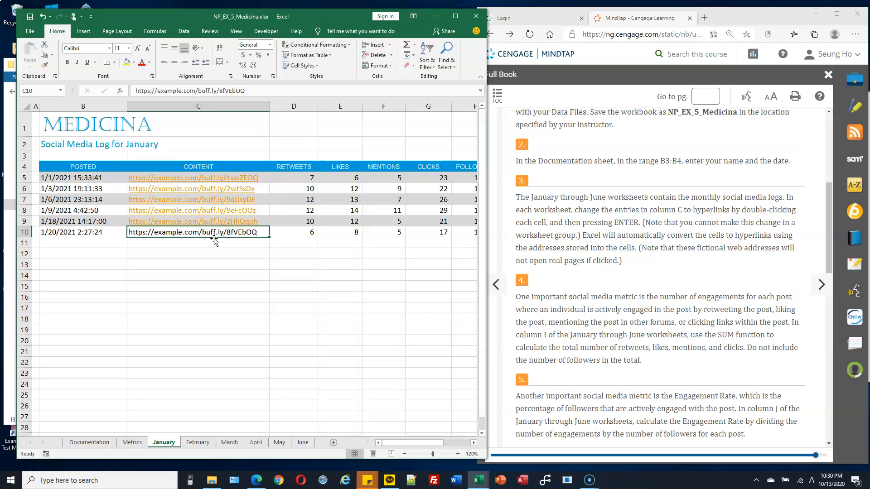
{"action": "double_click", "coordinate": [215, 233]}
{"action": "key", "text": "Return"}
Convert the content addresses in C5:C9 of the February worksheet to hyperlinks by re-entering each cell.
{"action": "left_click", "coordinate": [192, 443]}
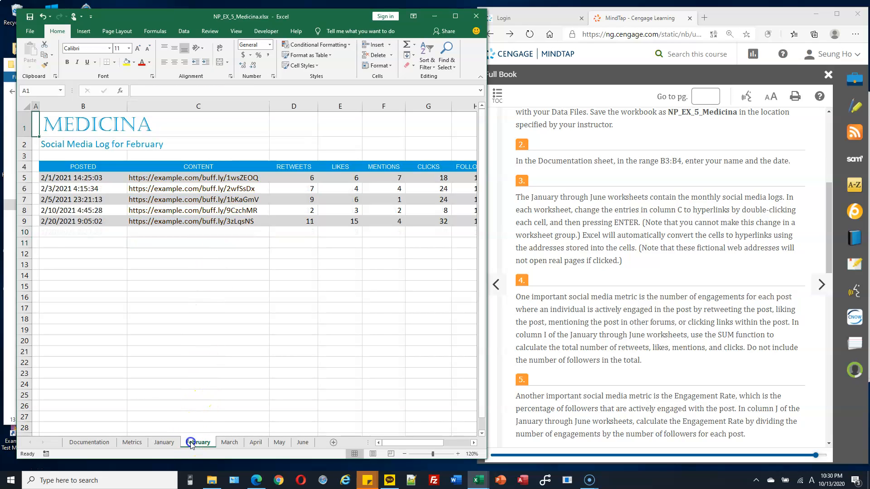
{"action": "left_click", "coordinate": [175, 181]}
{"action": "double_click", "coordinate": [175, 181]}
{"action": "key", "text": "Return"}
{"action": "left_click", "coordinate": [192, 189]}
{"action": "key", "text": "Return"}
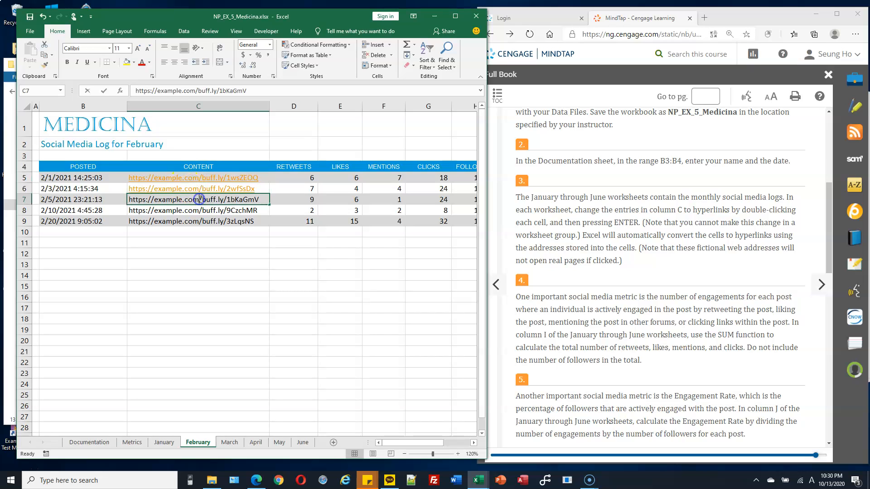
{"action": "double_click", "coordinate": [200, 200]}
{"action": "key", "text": "Return"}
{"action": "key", "text": "Return"}
{"action": "double_click", "coordinate": [203, 221]}
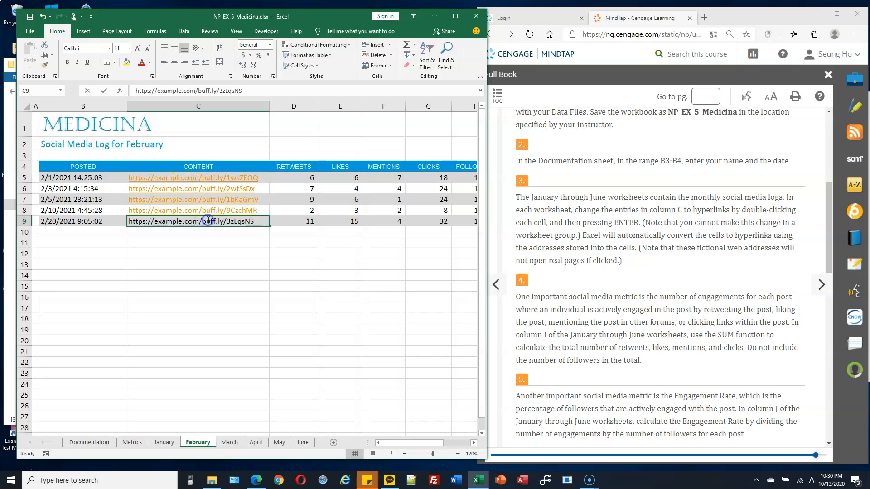
{"action": "key", "text": "Return"}
Convert the content addresses in C5:C9 of the March worksheet to hyperlinks by re-entering each cell.
{"action": "left_click", "coordinate": [229, 443]}
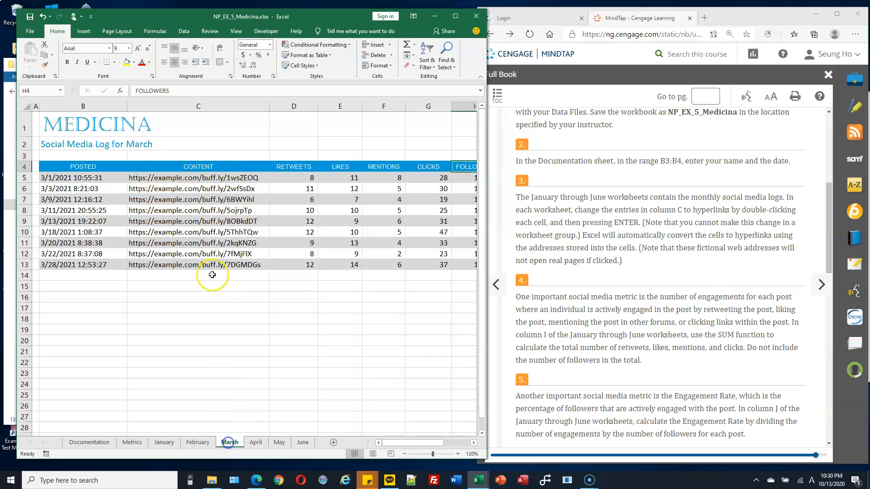
{"action": "double_click", "coordinate": [197, 178]}
{"action": "key", "text": "Return"}
{"action": "double_click", "coordinate": [200, 189]}
{"action": "key", "text": "Return"}
{"action": "double_click", "coordinate": [200, 200]}
{"action": "key", "text": "Return"}
{"action": "double_click", "coordinate": [203, 210]}
{"action": "key", "text": "Return"}
{"action": "double_click", "coordinate": [206, 221]}
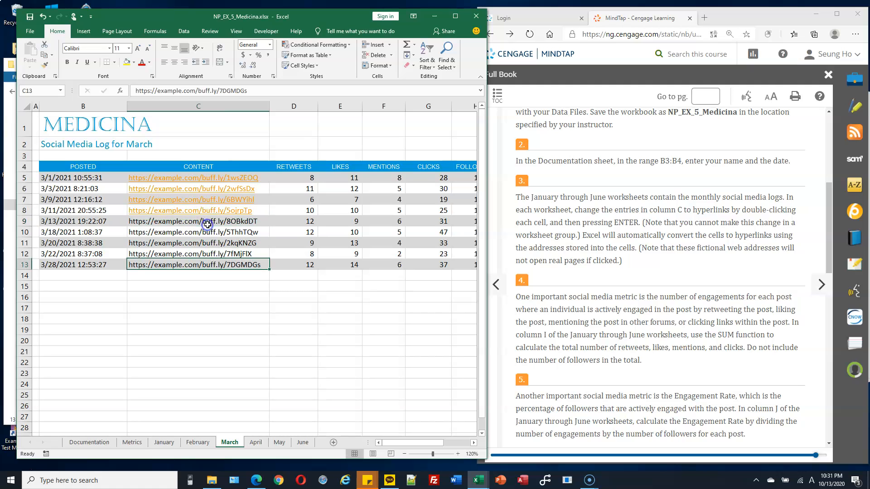
{"action": "key", "text": "Return"}
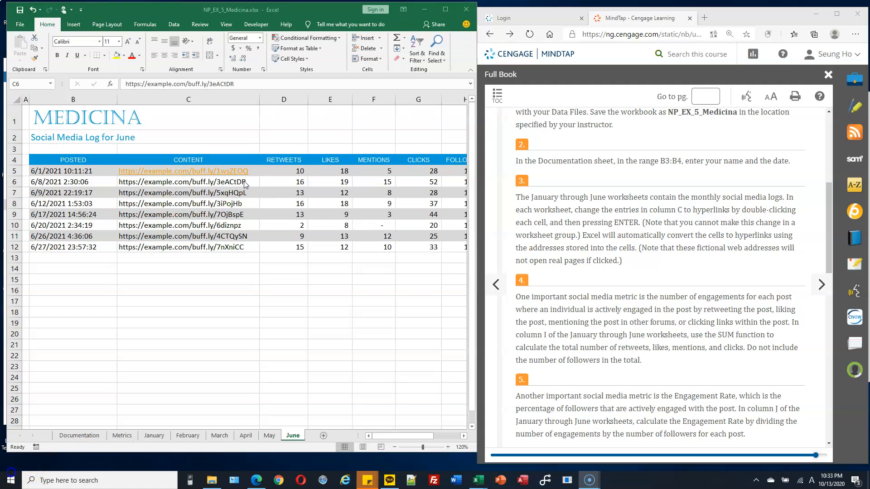
Convert the content addresses in C6:C12 of the June worksheet to hyperlinks by re-entering each cell.
{"action": "double_click", "coordinate": [244, 181]}
{"action": "key", "text": "Return"}
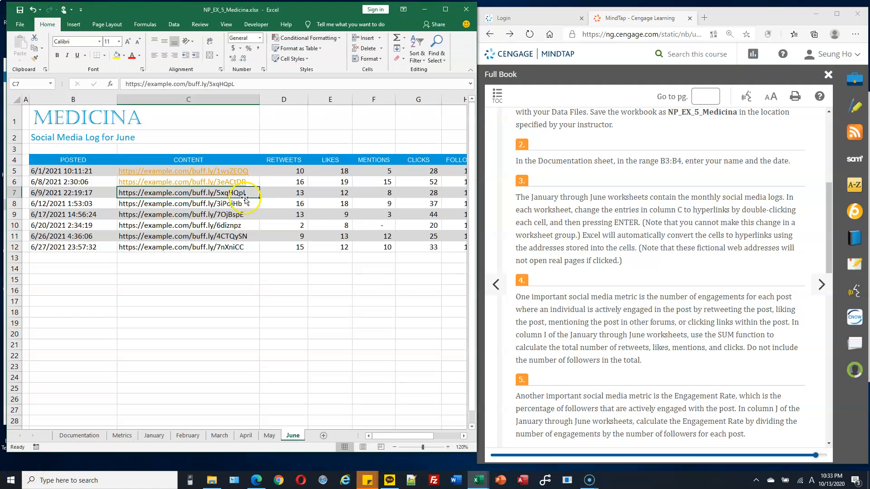
{"action": "double_click", "coordinate": [245, 193]}
{"action": "key", "text": "Return"}
{"action": "double_click", "coordinate": [246, 206]}
{"action": "key", "text": "Return"}
{"action": "key", "text": "Return"}
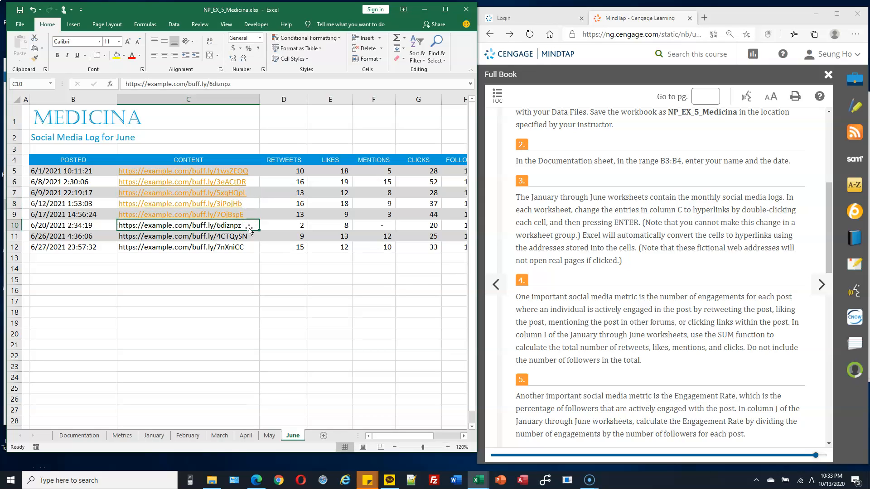
{"action": "double_click", "coordinate": [249, 226]}
{"action": "key", "text": "Return"}
{"action": "double_click", "coordinate": [248, 235]}
{"action": "key", "text": "Return"}
{"action": "double_click", "coordinate": [249, 248]}
{"action": "key", "text": "Return"}
{"action": "left_click", "coordinate": [257, 290]}
Check the content hyperlinks on the January through June worksheets and highlight the worksheet group note in instruction 3.
{"action": "left_click", "coordinate": [269, 436]}
{"action": "left_click", "coordinate": [246, 435]}
{"action": "left_click", "coordinate": [219, 436]}
{"action": "left_click", "coordinate": [188, 436]}
{"action": "left_click", "coordinate": [154, 435]}
{"action": "left_click", "coordinate": [187, 435]}
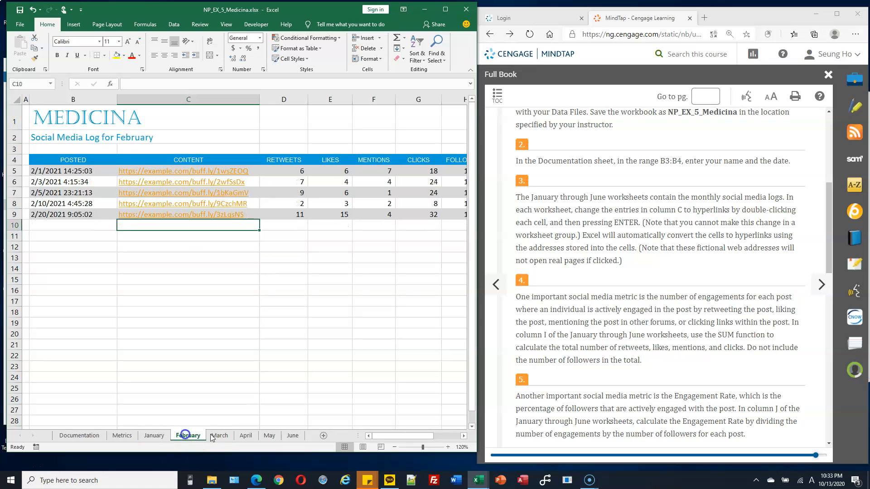
{"action": "left_click", "coordinate": [220, 436]}
{"action": "left_click", "coordinate": [245, 436]}
{"action": "left_click", "coordinate": [269, 435]}
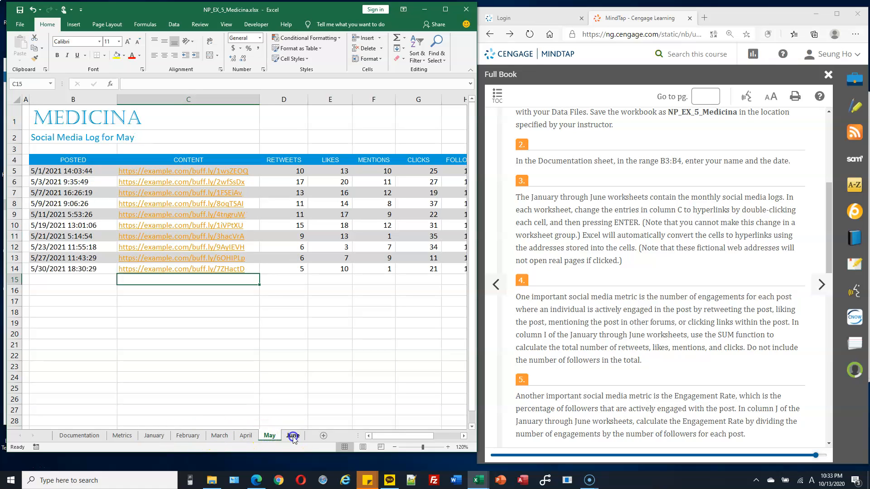
{"action": "left_click", "coordinate": [293, 435]}
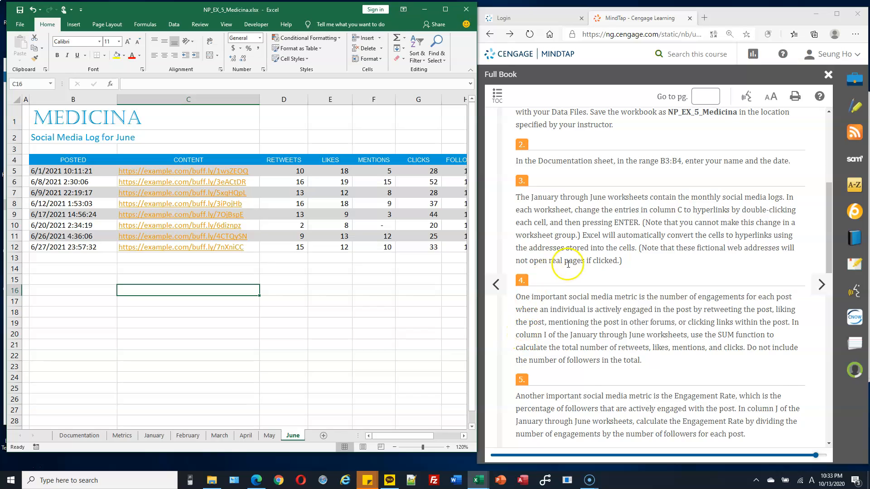
{"action": "scroll", "coordinate": [576, 249], "scroll_direction": "down", "scroll_amount": 1}
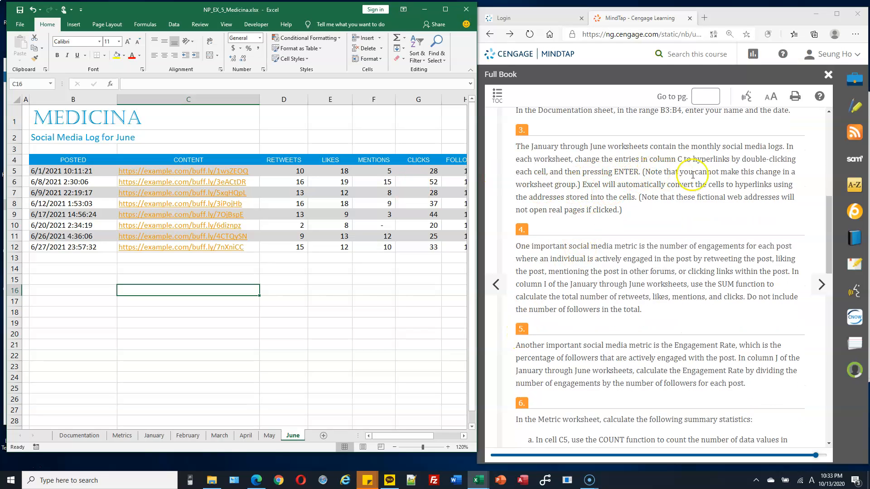
{"action": "left_click_drag", "start_coordinate": [680, 171], "coordinate": [580, 188]}
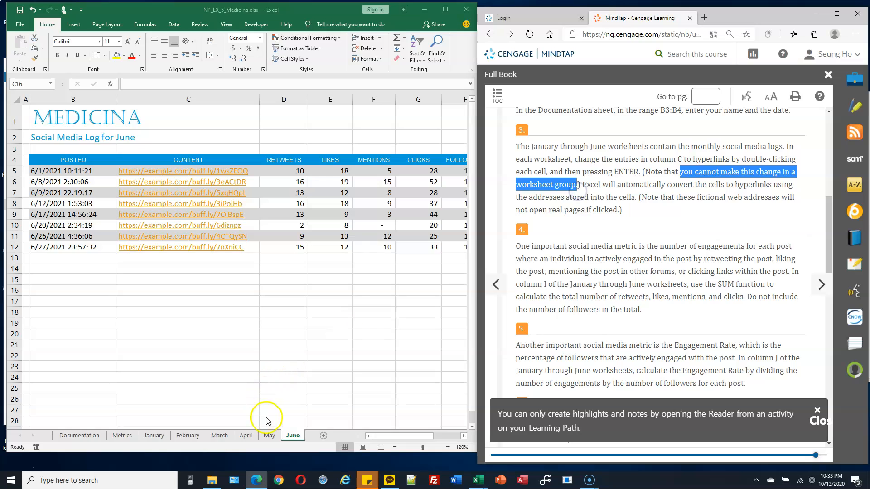
Try grouping the worksheets from Metrics through June, and ungroup them by returning to the Documentation worksheet.
{"action": "left_click", "coordinate": [129, 436]}
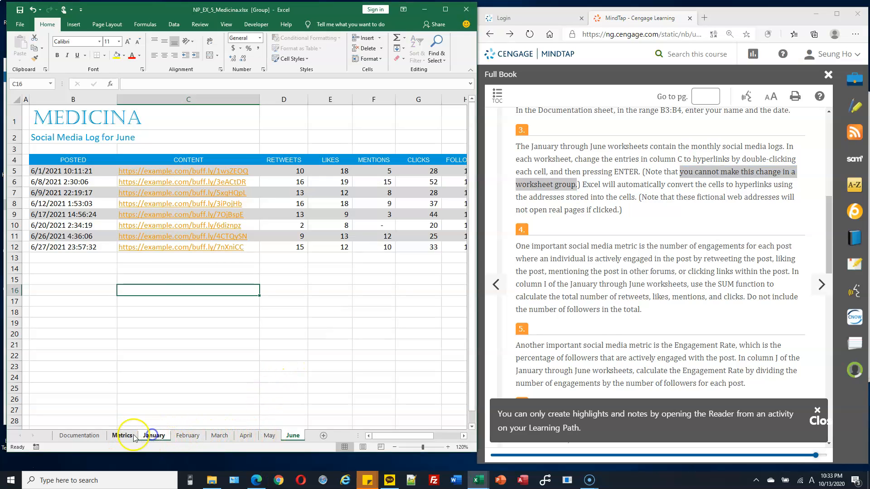
{"action": "left_click", "coordinate": [123, 436]}
{"action": "left_click", "coordinate": [293, 436], "text": "shift"}
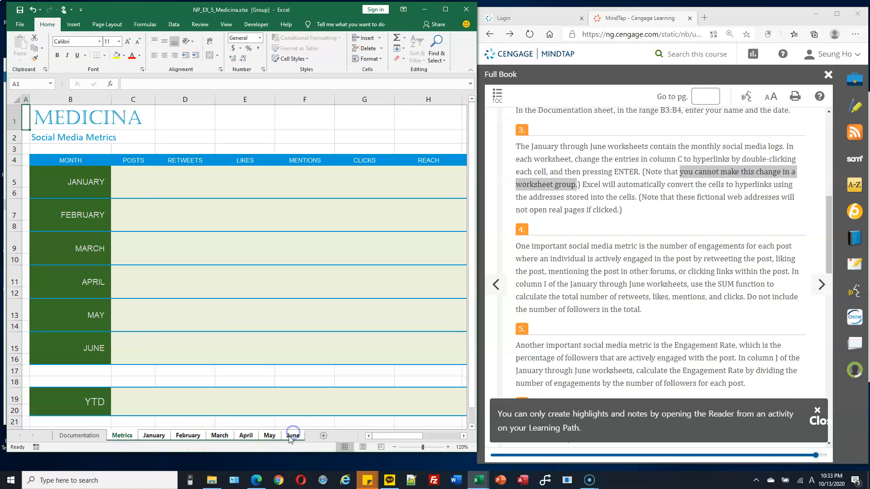
{"action": "left_click", "coordinate": [80, 436]}
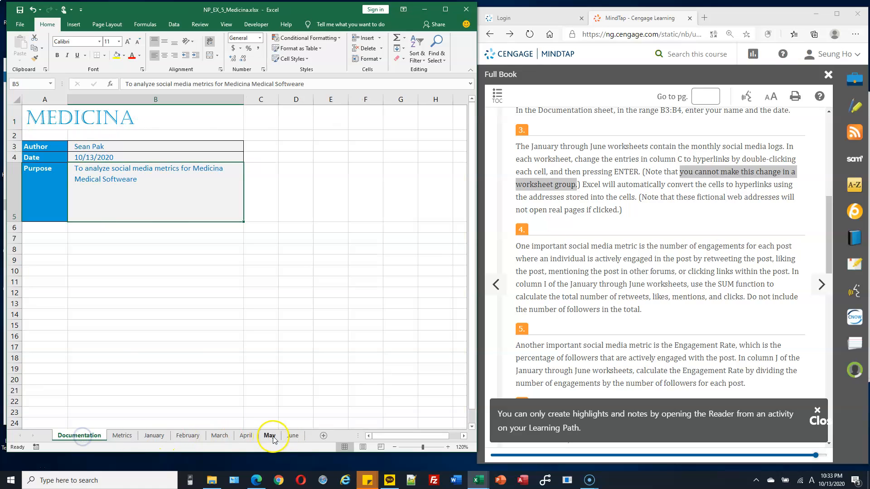
Examine the January worksheet's Engagement column and the retweets, likes, mentions and clicks in D5:G5 that its total should cover.
{"action": "left_click", "coordinate": [292, 436]}
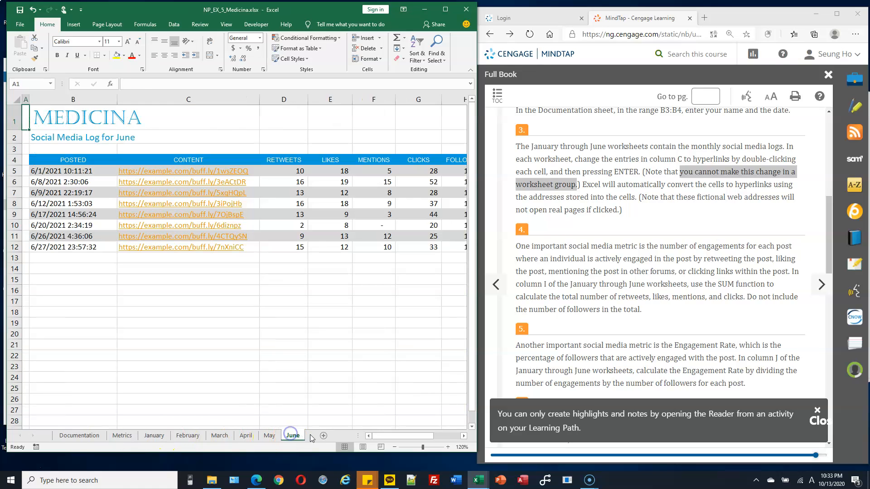
{"action": "left_click", "coordinate": [155, 436]}
{"action": "left_click_drag", "start_coordinate": [412, 436], "coordinate": [435, 436]}
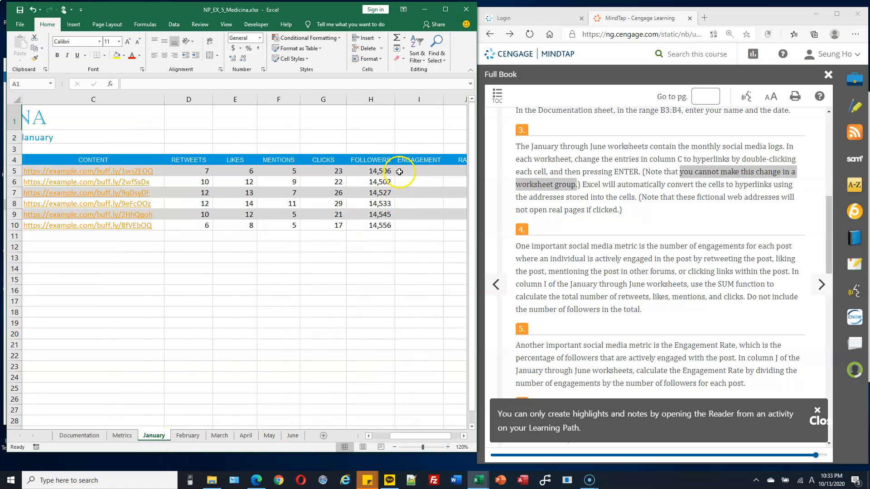
{"action": "left_click", "coordinate": [421, 170]}
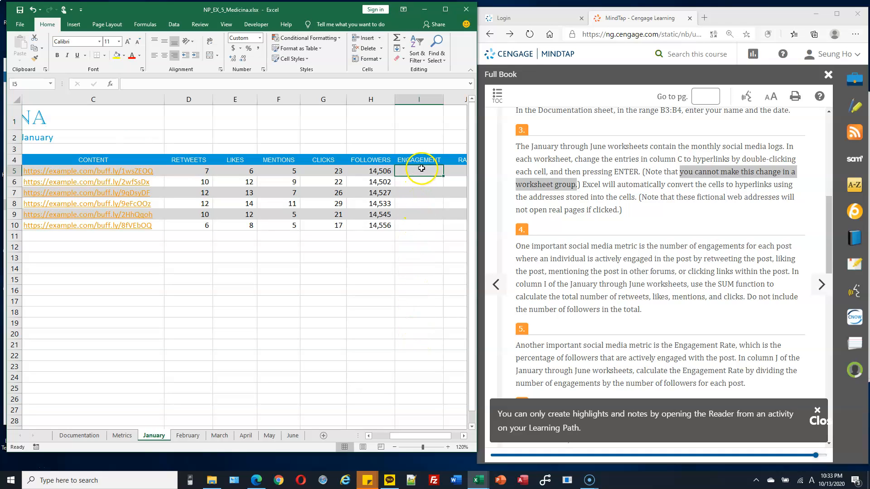
{"action": "left_click_drag", "start_coordinate": [195, 170], "coordinate": [316, 170]}
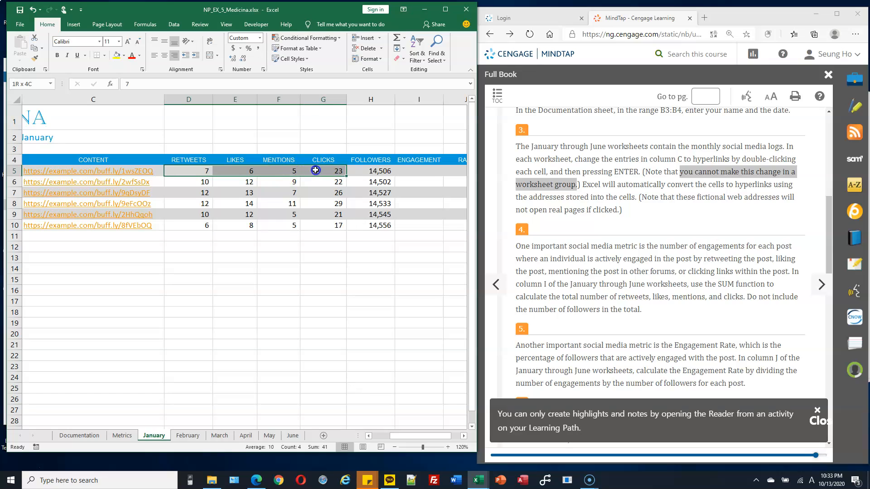
{"action": "mouse_move", "coordinate": [197, 168]}
{"action": "left_mouse_down"}
{"action": "mouse_move", "coordinate": [314, 169]}
{"action": "mouse_move", "coordinate": [180, 169]}
{"action": "left_mouse_up"}
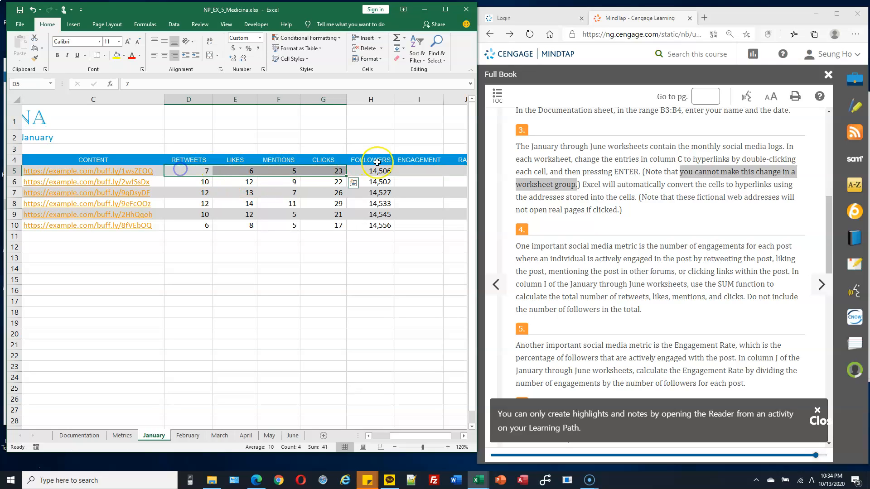
{"action": "left_click", "coordinate": [417, 171]}
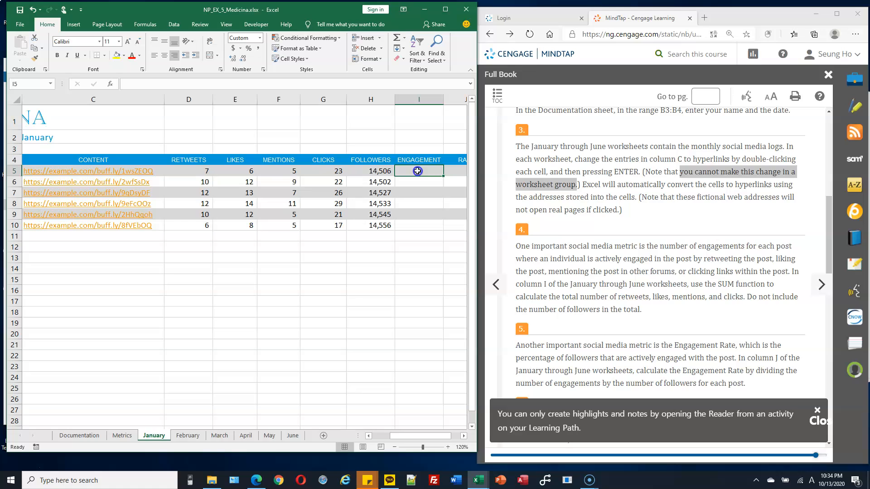
Compare the layouts of the February through June logs, check Engagement cell I5 on June, and return to the January worksheet.
{"action": "left_click", "coordinate": [188, 435]}
{"action": "left_click", "coordinate": [220, 436]}
{"action": "left_click", "coordinate": [246, 435]}
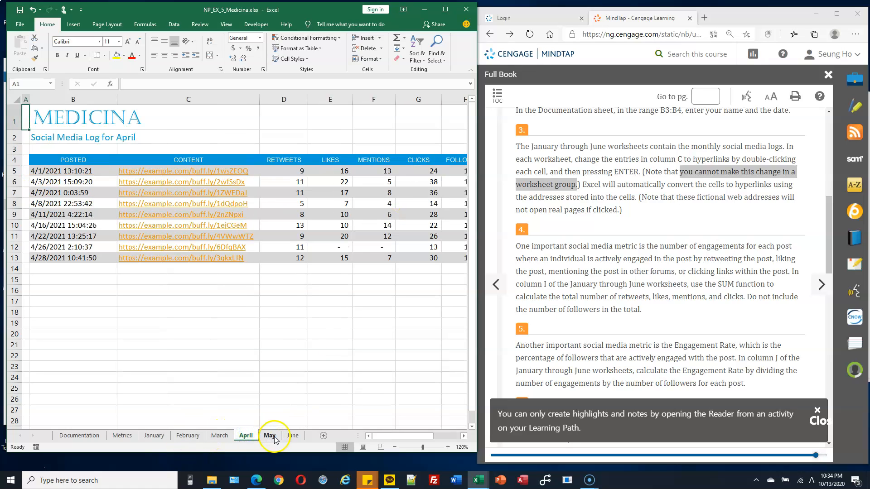
{"action": "left_click", "coordinate": [272, 436]}
{"action": "left_click", "coordinate": [294, 436]}
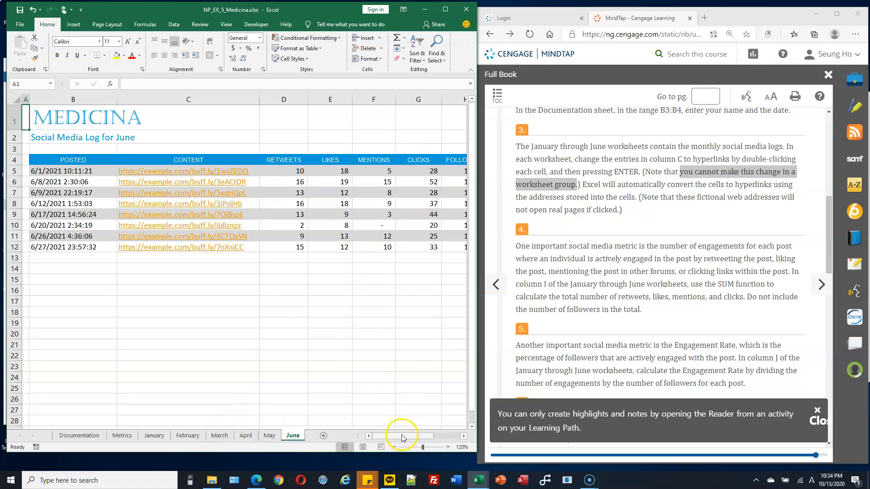
{"action": "left_click_drag", "start_coordinate": [403, 438], "coordinate": [427, 438]}
{"action": "left_click", "coordinate": [275, 175]}
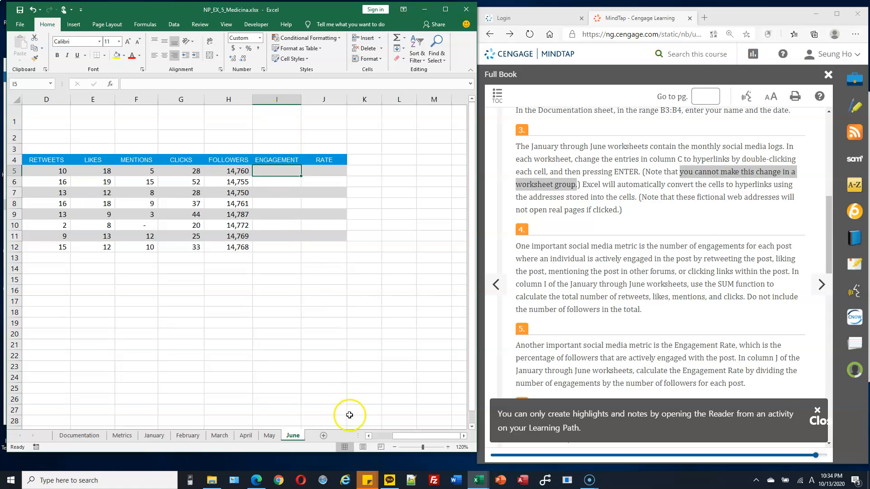
{"action": "left_click_drag", "start_coordinate": [414, 437], "coordinate": [381, 438]}
{"action": "left_click", "coordinate": [154, 436]}
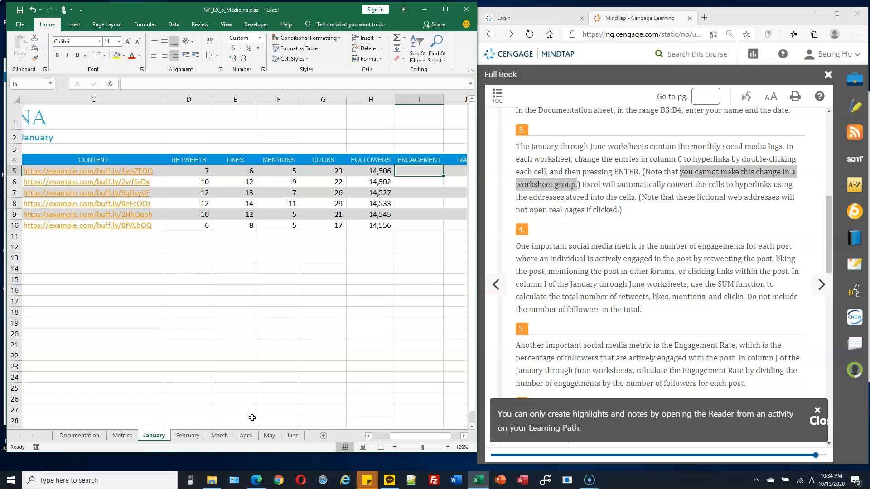
Group the January through June worksheets and enter =SUM(D5:G5) in Engagement cell I5.
{"action": "left_click", "coordinate": [159, 436]}
{"action": "left_click", "coordinate": [293, 436], "text": "shift"}
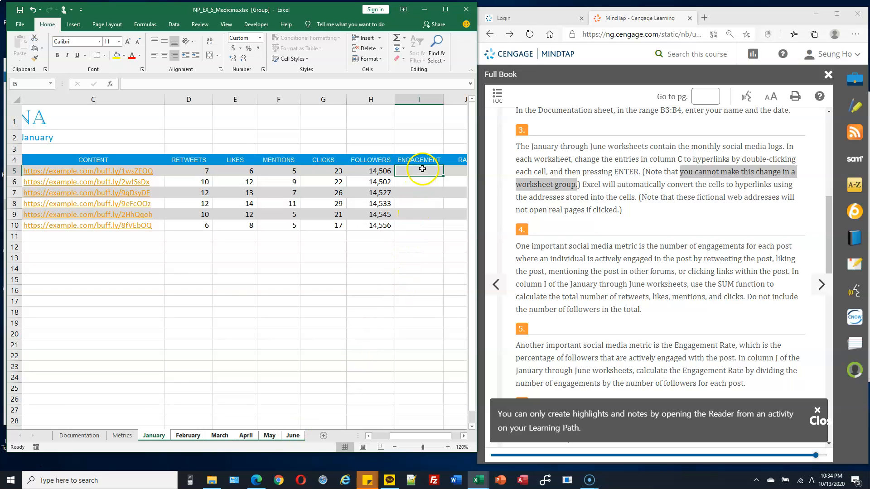
{"action": "left_click", "coordinate": [398, 39]}
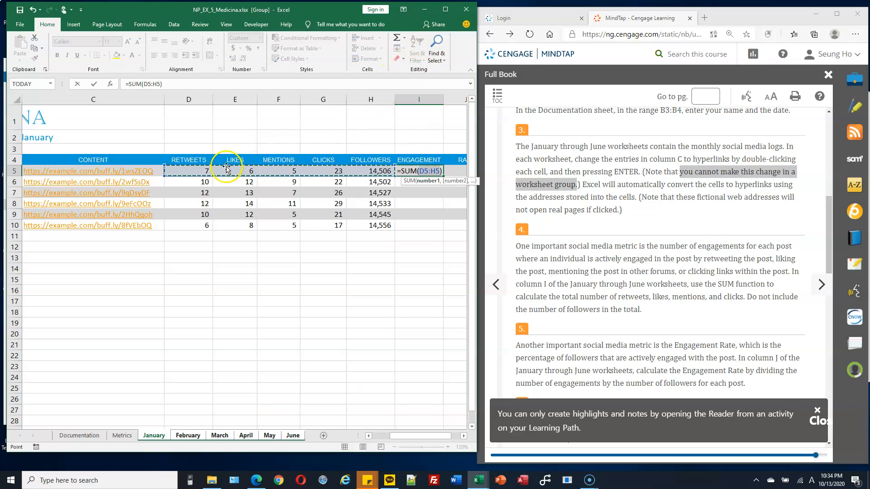
{"action": "left_click_drag", "start_coordinate": [195, 171], "coordinate": [208, 170]}
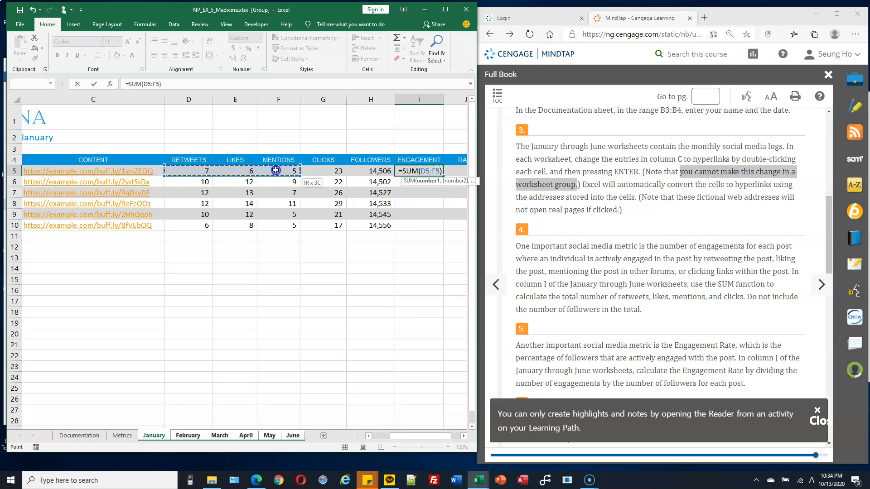
{"action": "left_click_drag", "start_coordinate": [276, 170], "coordinate": [312, 173]}
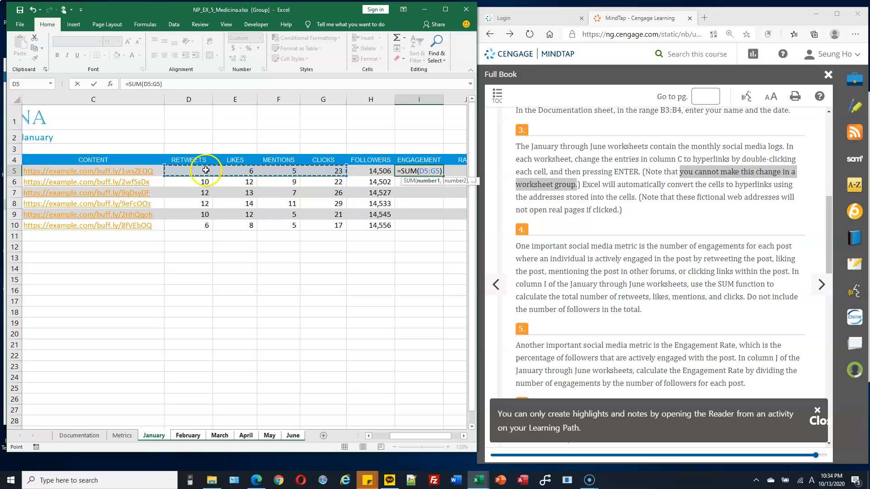
{"action": "key", "text": "Return"}
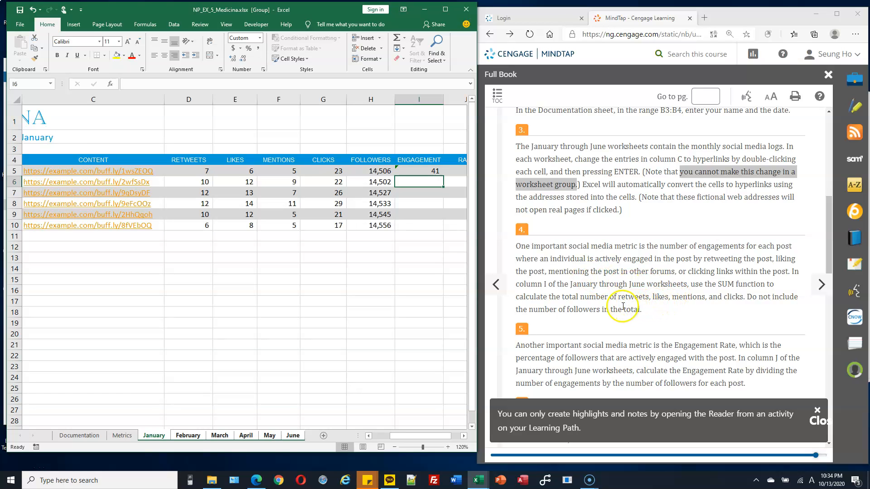
Read instruction 5 and enter the engagement rate formula =I5/H5 in cell J5 of the grouped worksheets.
{"action": "scroll", "coordinate": [602, 293], "scroll_direction": "down", "scroll_amount": 5}
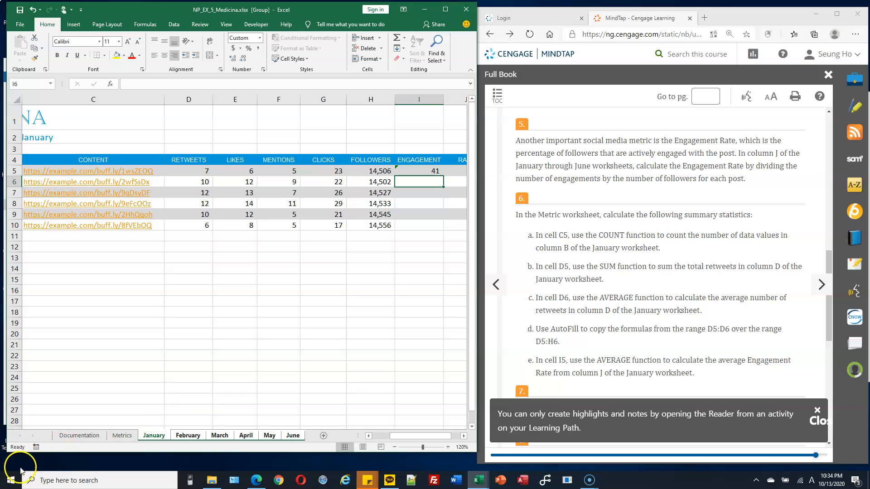
{"action": "mouse_move", "coordinate": [436, 436]}
{"action": "left_mouse_down"}
{"action": "mouse_move", "coordinate": [419, 438]}
{"action": "mouse_move", "coordinate": [443, 438]}
{"action": "left_mouse_up"}
{"action": "left_click", "coordinate": [330, 169]}
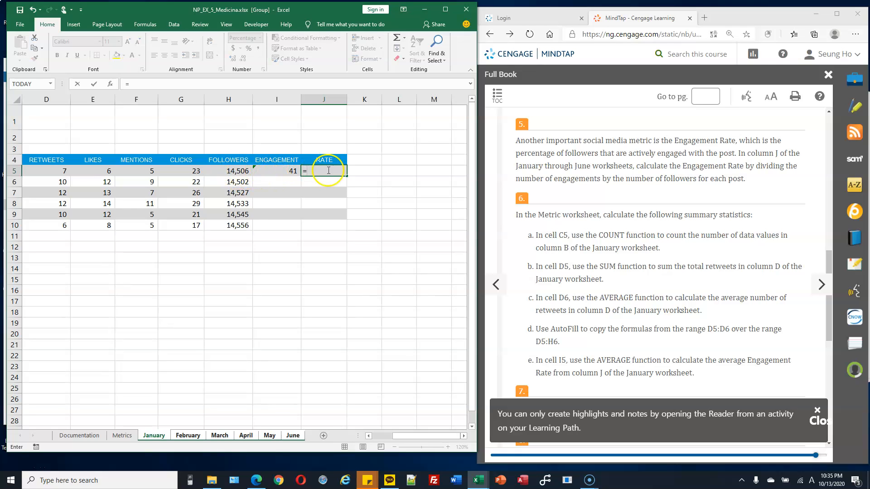
{"action": "left_click", "coordinate": [288, 173]}
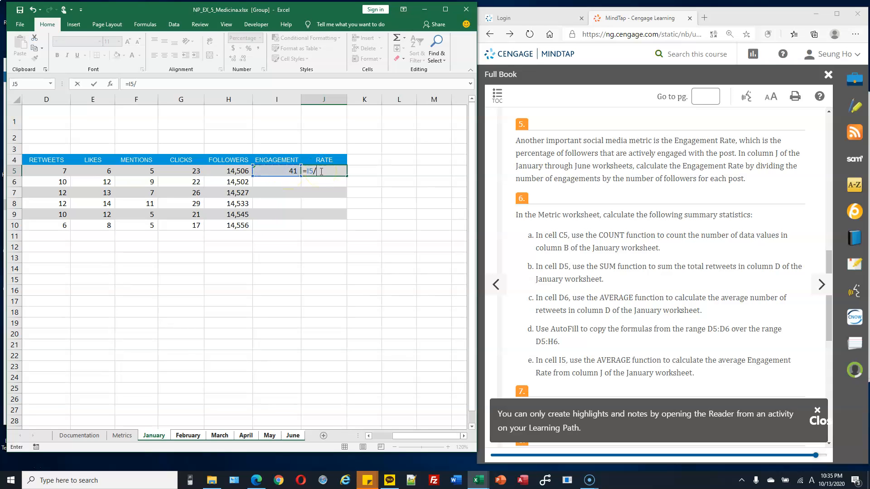
{"action": "left_click", "coordinate": [232, 171]}
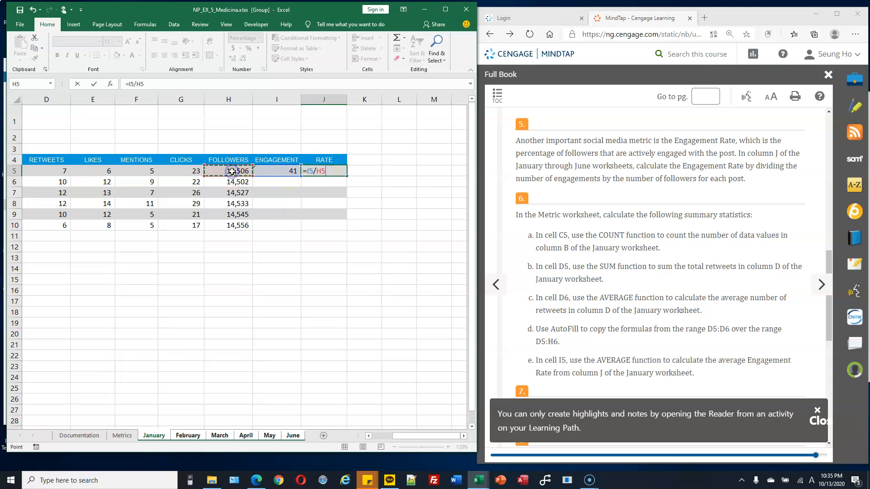
{"action": "key", "text": "Return"}
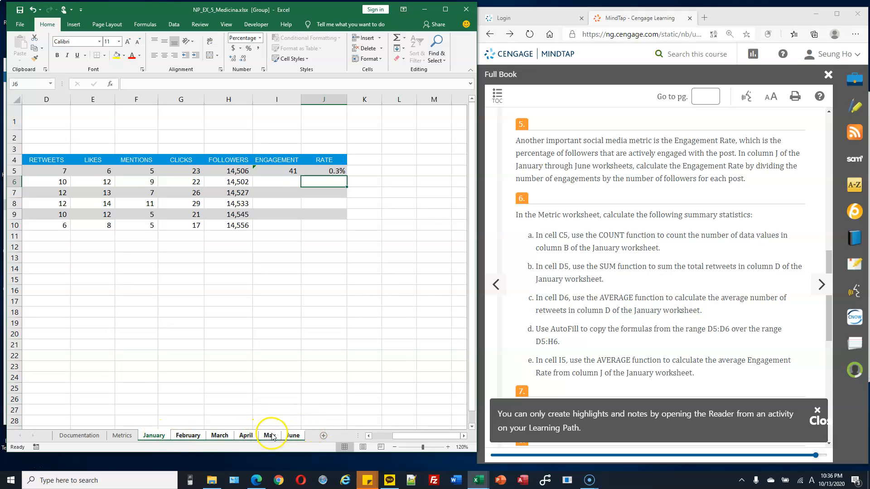
Check the Engagement and Rate formulas in I5 and J5 on the February and March worksheets.
{"action": "left_click", "coordinate": [192, 438]}
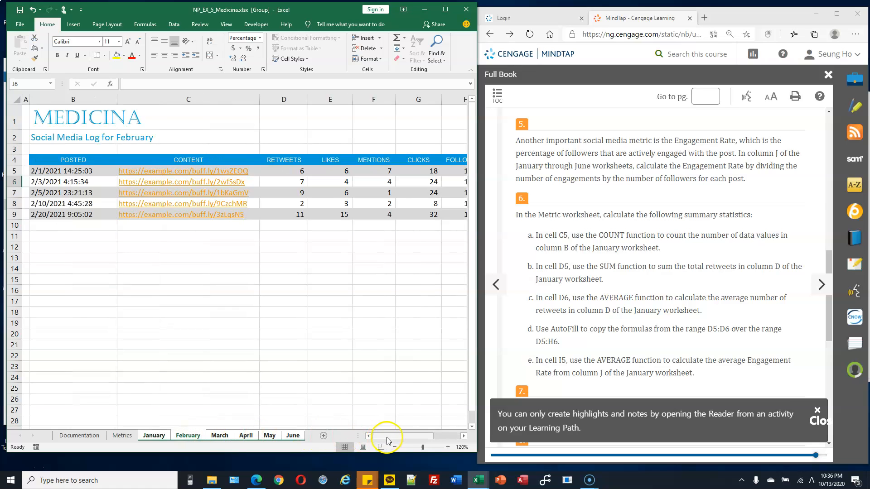
{"action": "left_click_drag", "start_coordinate": [385, 436], "coordinate": [429, 434]}
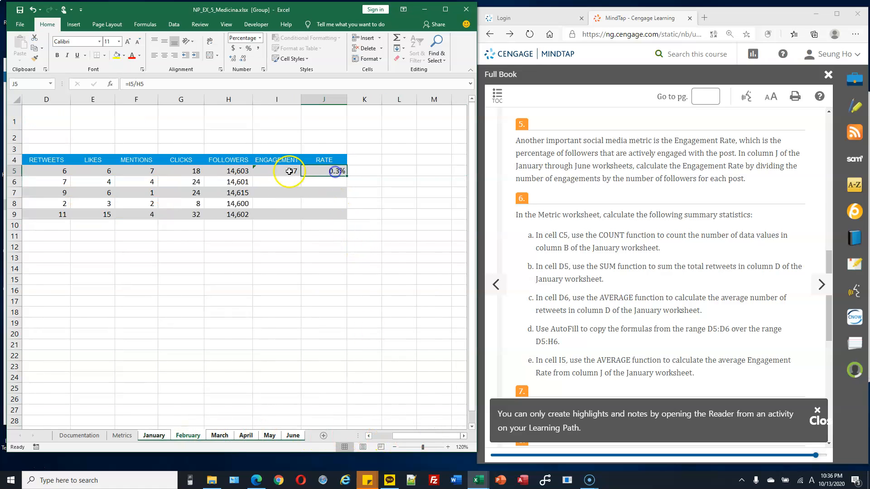
{"action": "left_click", "coordinate": [288, 170]}
{"action": "left_click", "coordinate": [217, 436]}
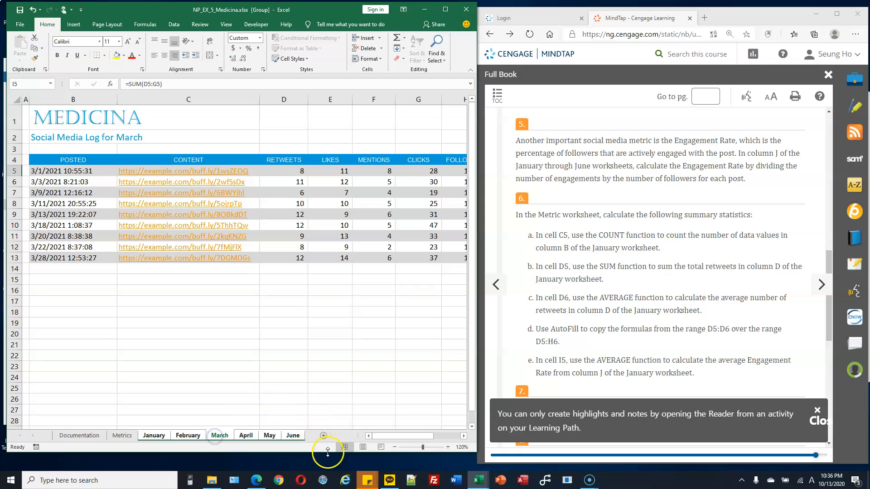
{"action": "left_click_drag", "start_coordinate": [389, 436], "coordinate": [423, 435]}
{"action": "left_click", "coordinate": [289, 171]}
{"action": "left_click", "coordinate": [332, 171]}
{"action": "left_click", "coordinate": [295, 170]}
{"action": "left_click", "coordinate": [317, 171]}
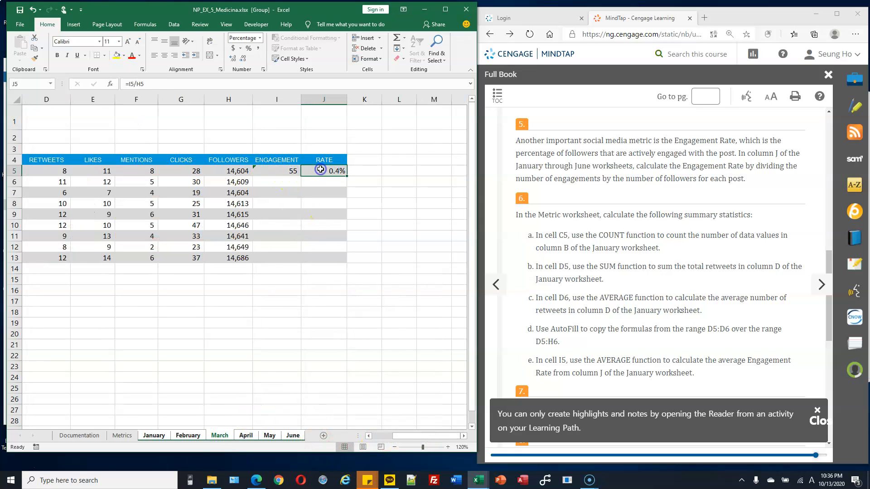
{"action": "left_click", "coordinate": [291, 170]}
{"action": "left_click", "coordinate": [331, 170]}
{"action": "left_click", "coordinate": [295, 171]}
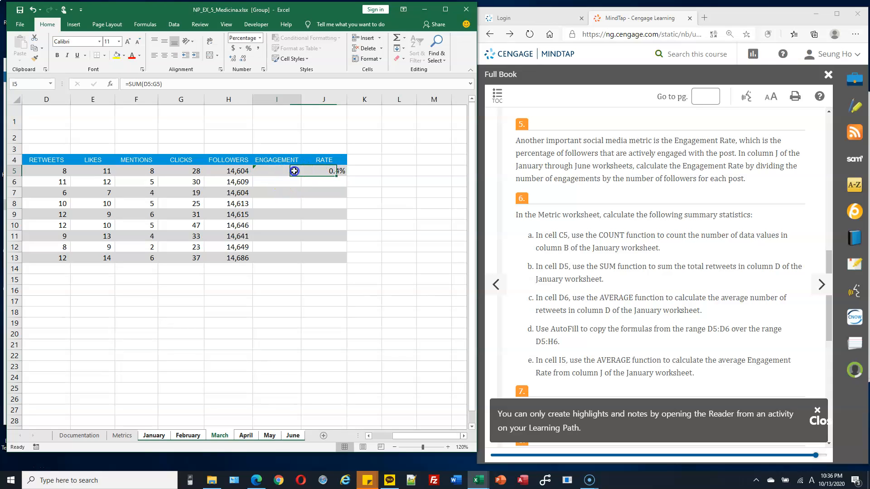
{"action": "left_click", "coordinate": [334, 170]}
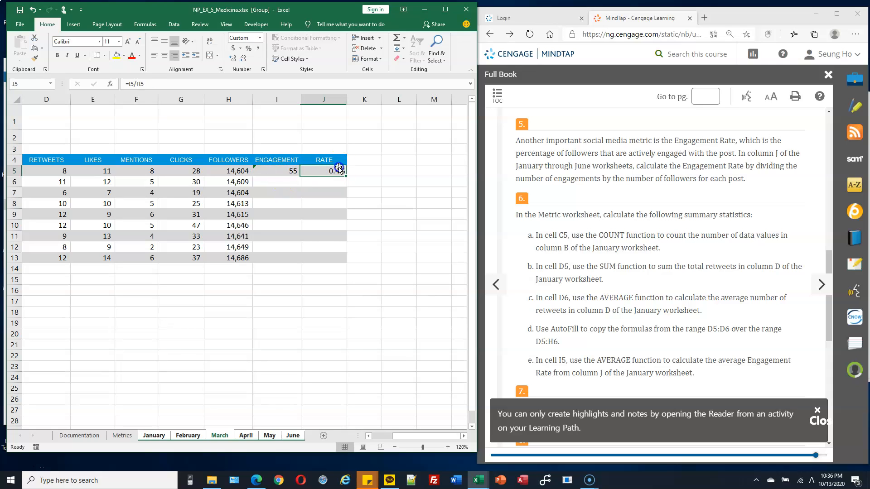
Review the grouped worksheets from January through June and check the formulas in I5 and J5 on June.
{"action": "left_click", "coordinate": [154, 436]}
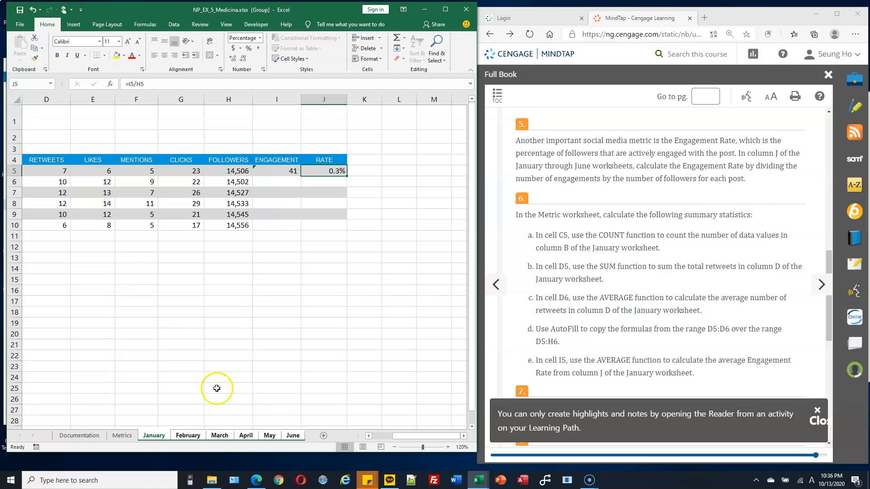
{"action": "left_click", "coordinate": [188, 435]}
{"action": "left_click", "coordinate": [219, 435]}
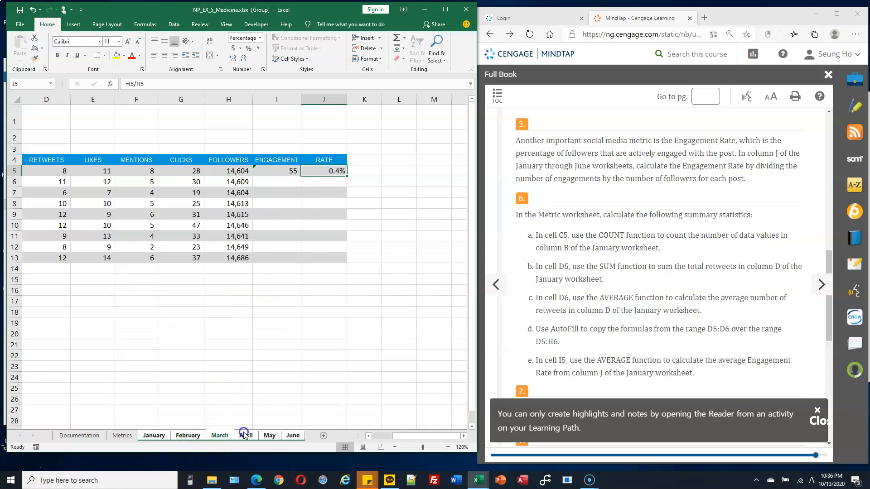
{"action": "left_click", "coordinate": [246, 436]}
{"action": "left_click", "coordinate": [270, 435]}
{"action": "left_click", "coordinate": [293, 436]}
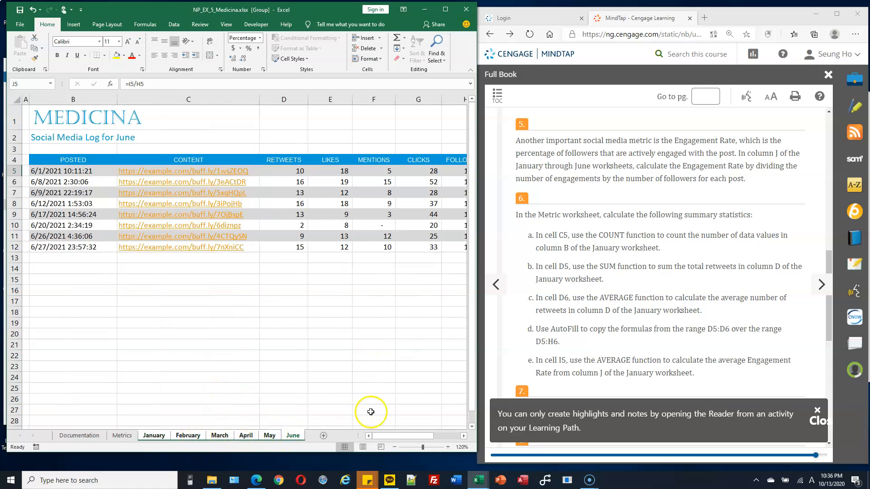
{"action": "left_click_drag", "start_coordinate": [421, 436], "coordinate": [448, 434]}
{"action": "left_click", "coordinate": [298, 172]}
{"action": "left_click", "coordinate": [332, 171]}
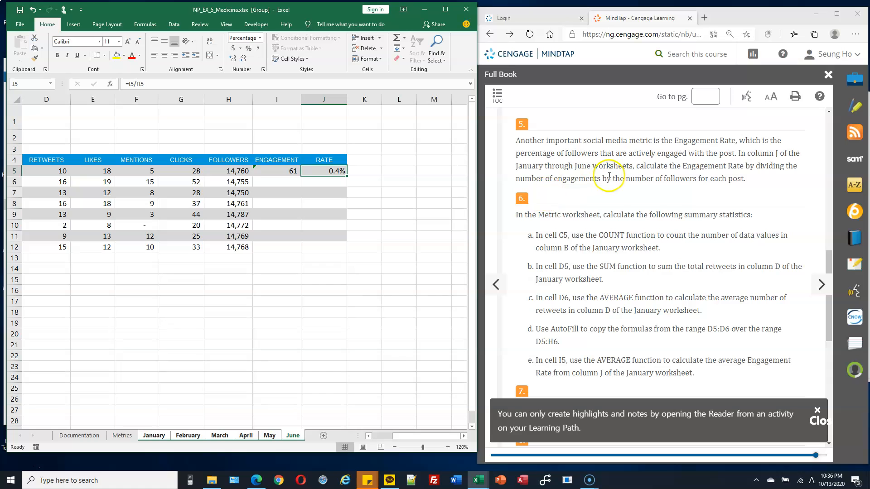
Read instructions 6 and 7, select H5:H12 on the grouped June worksheet, and compare the number of data rows on January through May.
{"action": "scroll", "coordinate": [610, 175], "scroll_direction": "down", "scroll_amount": 1}
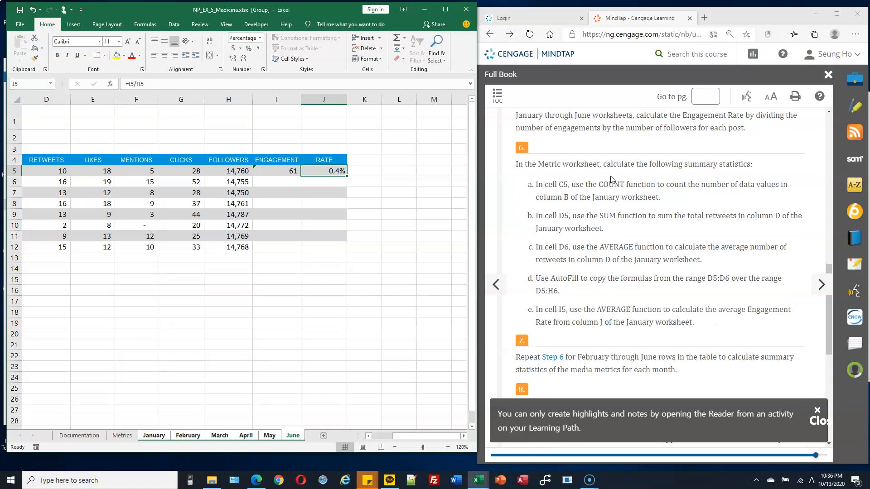
{"action": "left_click", "coordinate": [13, 475]}
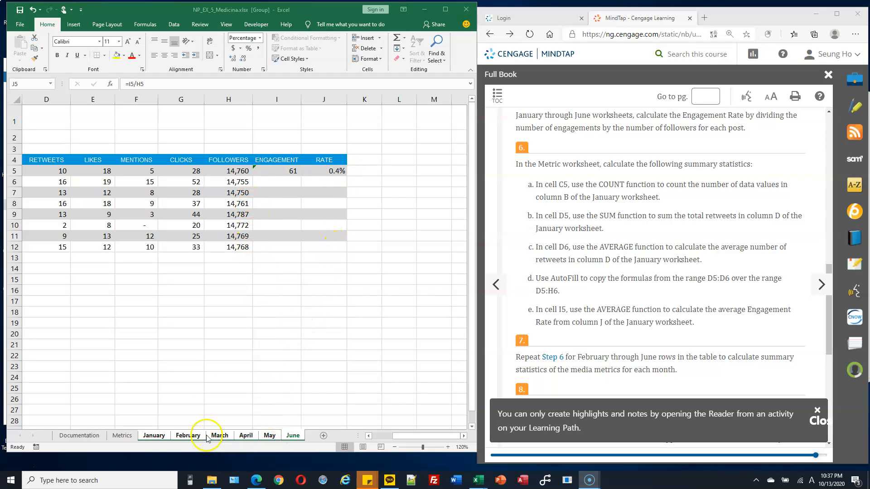
{"action": "left_click_drag", "start_coordinate": [238, 171], "coordinate": [236, 248]}
{"action": "left_click", "coordinate": [154, 436]}
{"action": "left_click", "coordinate": [188, 436]}
{"action": "left_click", "coordinate": [219, 436]}
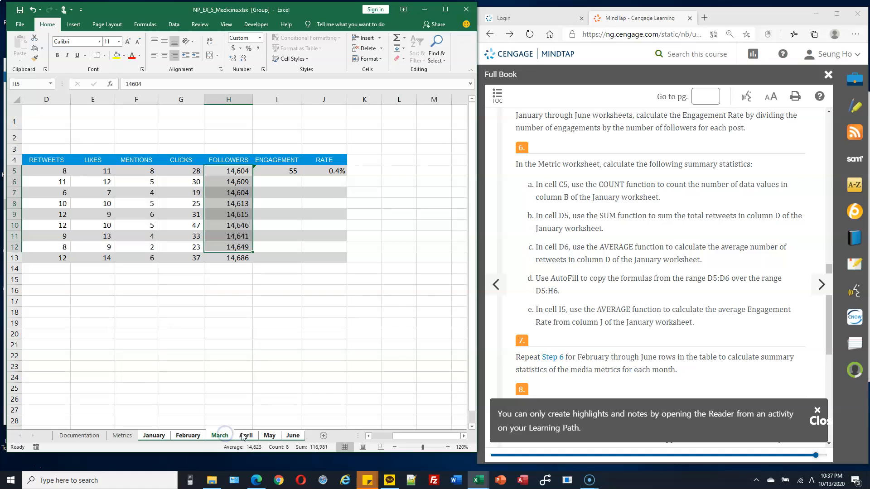
{"action": "left_click", "coordinate": [245, 436]}
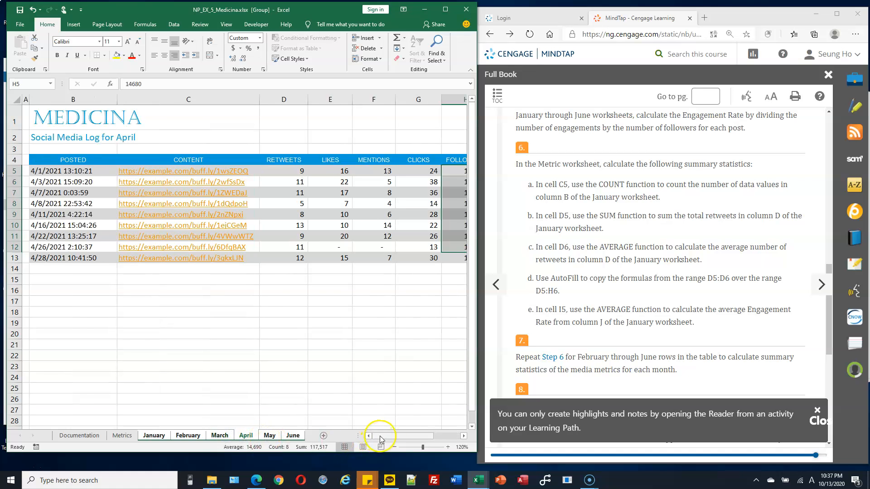
{"action": "left_click_drag", "start_coordinate": [381, 436], "coordinate": [402, 436]}
{"action": "left_click", "coordinate": [270, 435]}
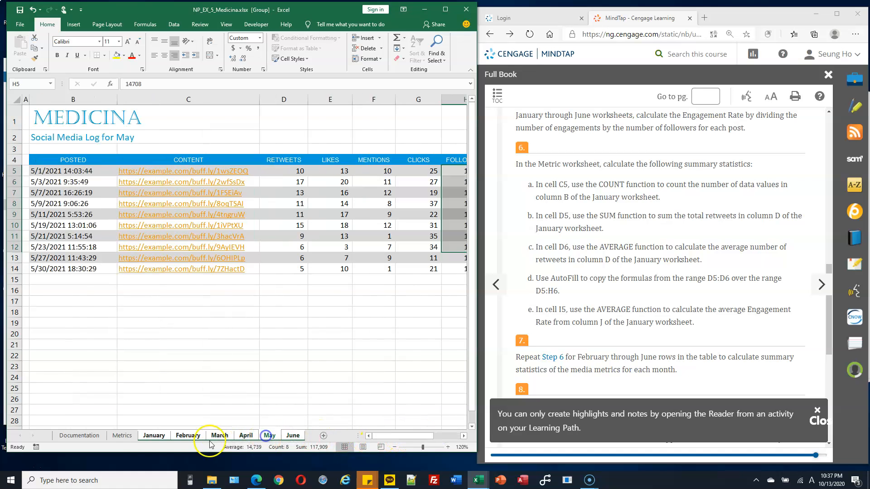
Ungroup the January through June worksheets and open the January worksheet.
{"action": "left_click", "coordinate": [122, 436]}
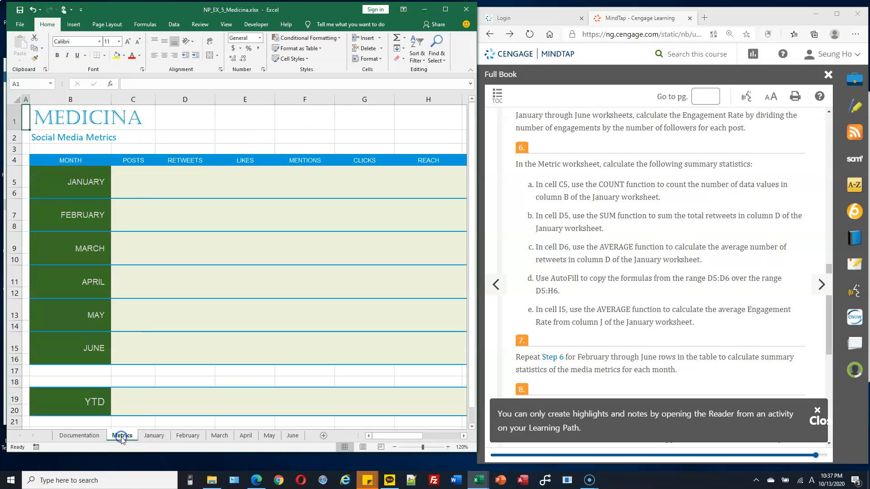
{"action": "left_click", "coordinate": [86, 436]}
{"action": "left_click", "coordinate": [121, 436]}
{"action": "left_click", "coordinate": [91, 436]}
{"action": "left_click", "coordinate": [154, 436]}
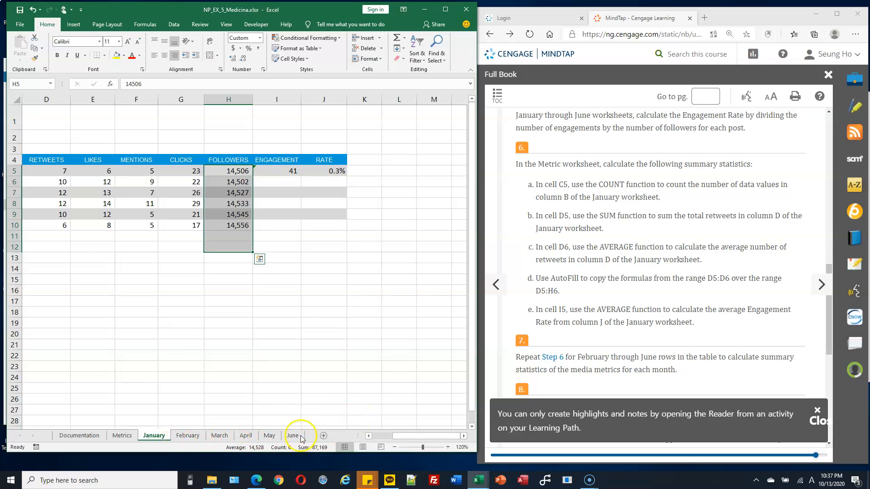
Fill the Engagement and Rate formulas in I5:J5 down through row 10 on the January worksheet without formatting.
{"action": "left_click", "coordinate": [155, 436]}
{"action": "left_click_drag", "start_coordinate": [291, 171], "coordinate": [317, 171]}
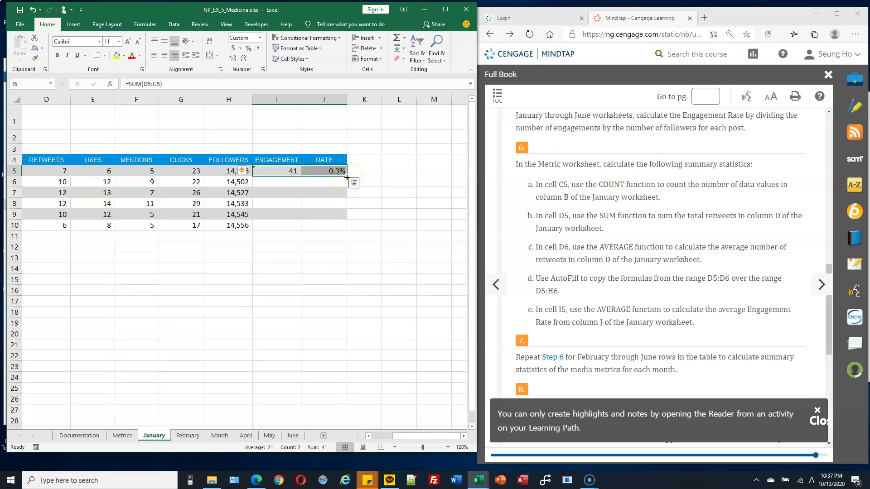
{"action": "left_click_drag", "start_coordinate": [348, 176], "coordinate": [343, 229]}
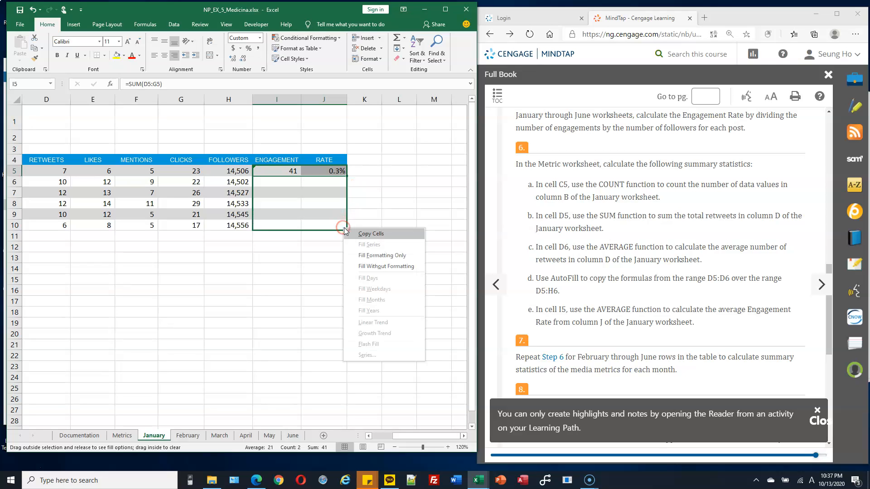
{"action": "left_click", "coordinate": [382, 266]}
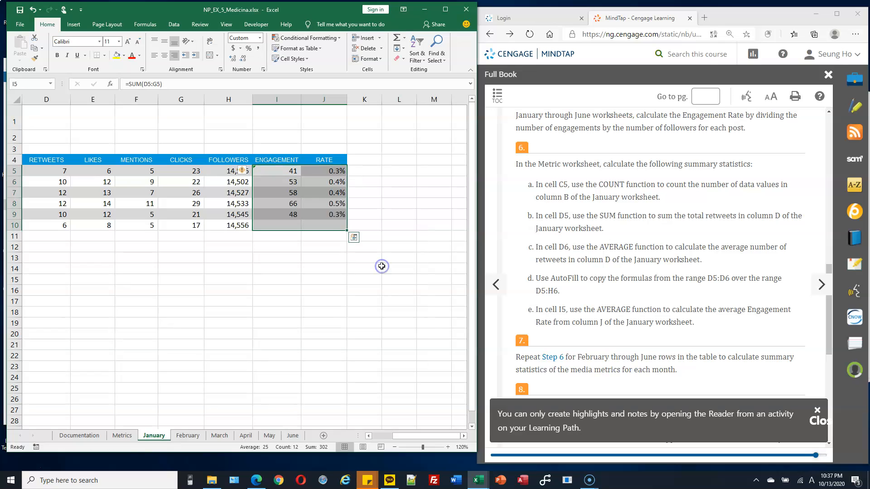
Try filling the formulas in I5:J5 down through row 9 on the February worksheet and undo that fill.
{"action": "left_click", "coordinate": [188, 436]}
{"action": "left_click_drag", "start_coordinate": [289, 173], "coordinate": [347, 219]}
{"action": "left_click", "coordinate": [340, 268]}
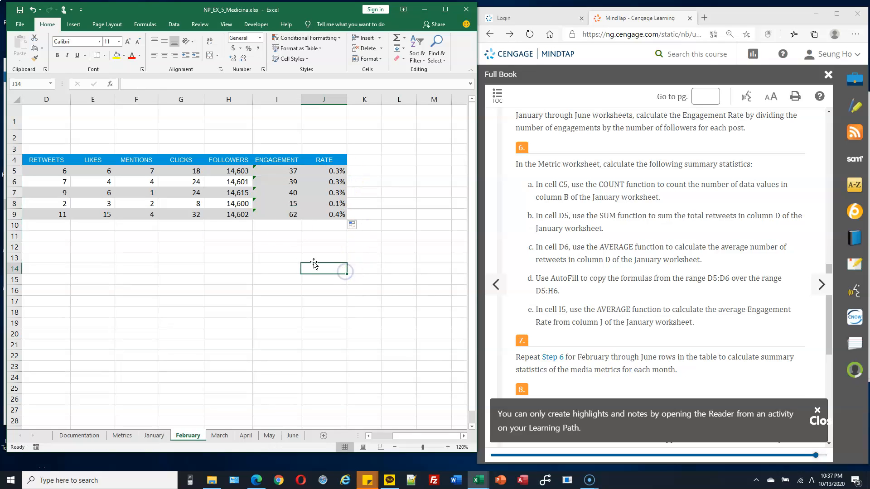
{"action": "left_click_drag", "start_coordinate": [274, 174], "coordinate": [362, 215]}
{"action": "key", "text": "ctrl+z"}
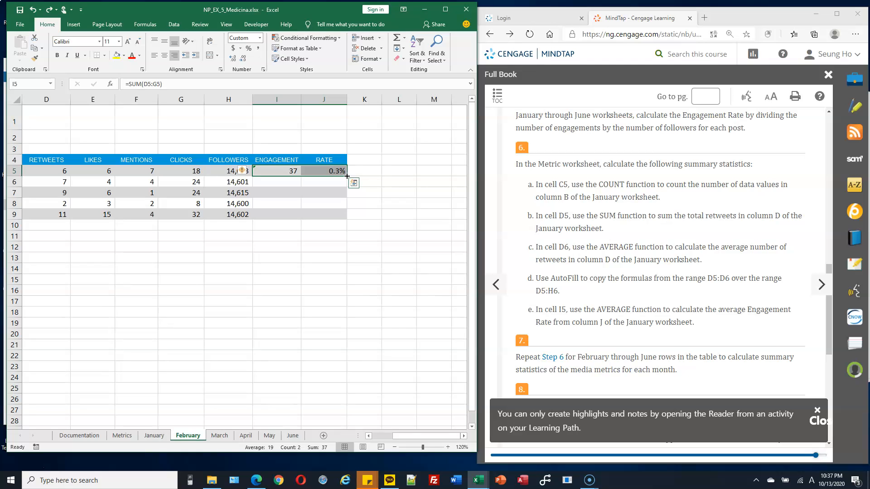
Fill the I5:J5 formulas without formatting down through row 9 on February and down through row 13 on March.
{"action": "left_click_drag", "start_coordinate": [347, 176], "coordinate": [344, 219]}
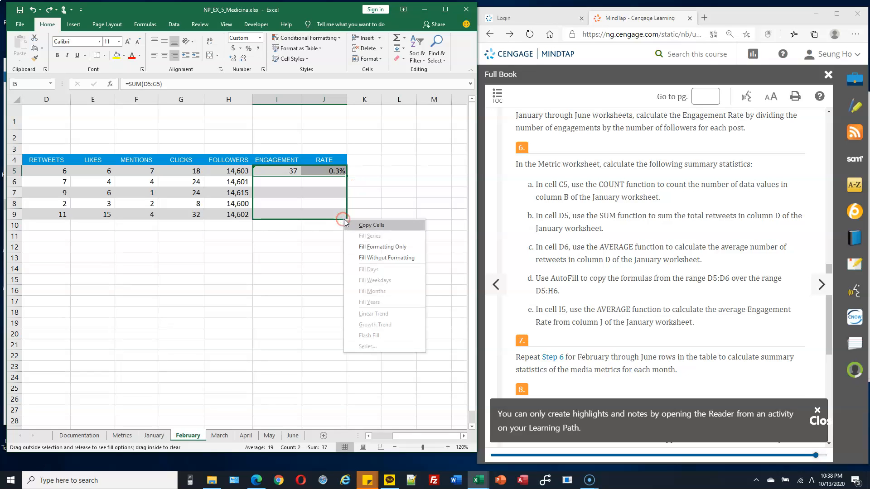
{"action": "left_click", "coordinate": [392, 263]}
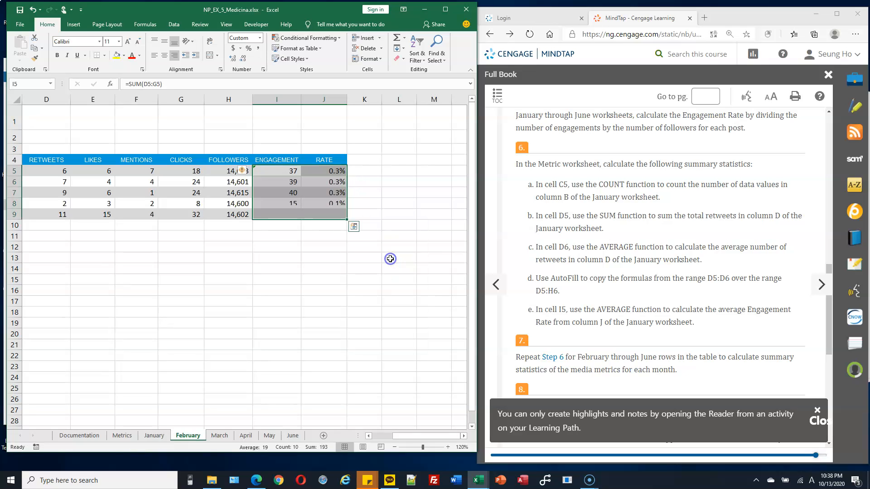
{"action": "left_click", "coordinate": [219, 437]}
{"action": "left_click_drag", "start_coordinate": [287, 171], "coordinate": [342, 263]}
{"action": "left_click", "coordinate": [393, 303]}
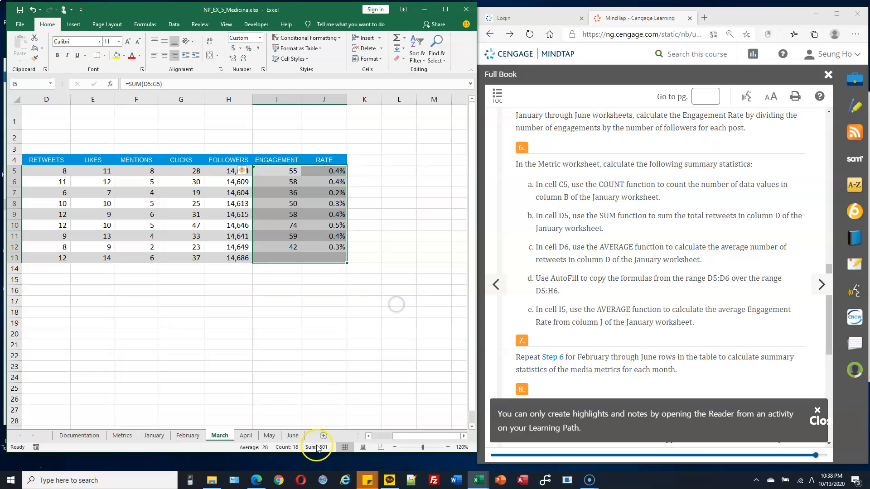
Fill the Engagement and Rate formulas in I5:J5 down through row 13 on the April worksheet without formatting.
{"action": "left_click", "coordinate": [246, 436]}
{"action": "left_click_drag", "start_coordinate": [287, 171], "coordinate": [346, 267]}
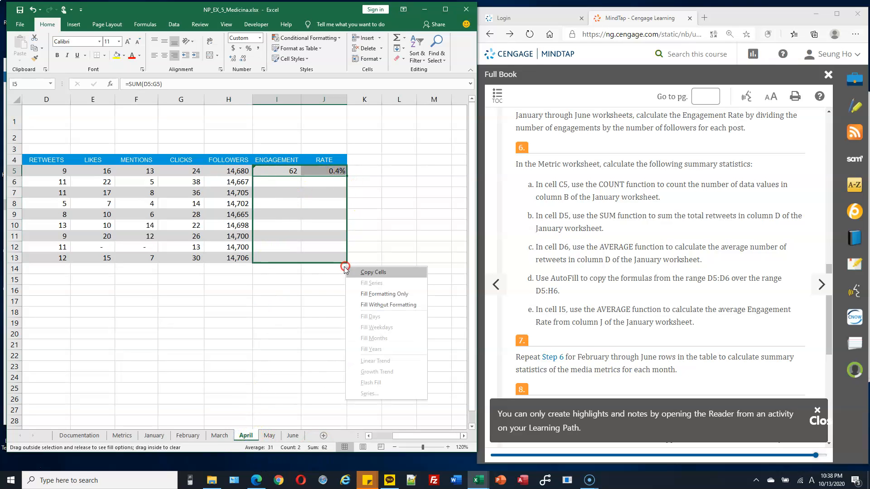
{"action": "left_click", "coordinate": [379, 305]}
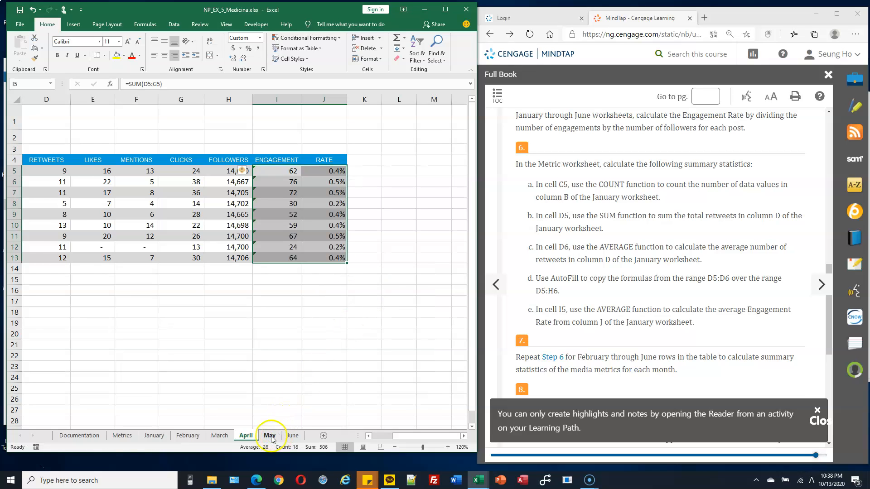
Fill the Engagement and Rate formulas in I5:J5 down through row 14 on the May worksheet without formatting.
{"action": "left_click", "coordinate": [269, 435]}
{"action": "left_click_drag", "start_coordinate": [398, 446], "coordinate": [420, 447]}
{"action": "left_click", "coordinate": [298, 170]}
{"action": "left_click_drag", "start_coordinate": [297, 171], "coordinate": [341, 272]}
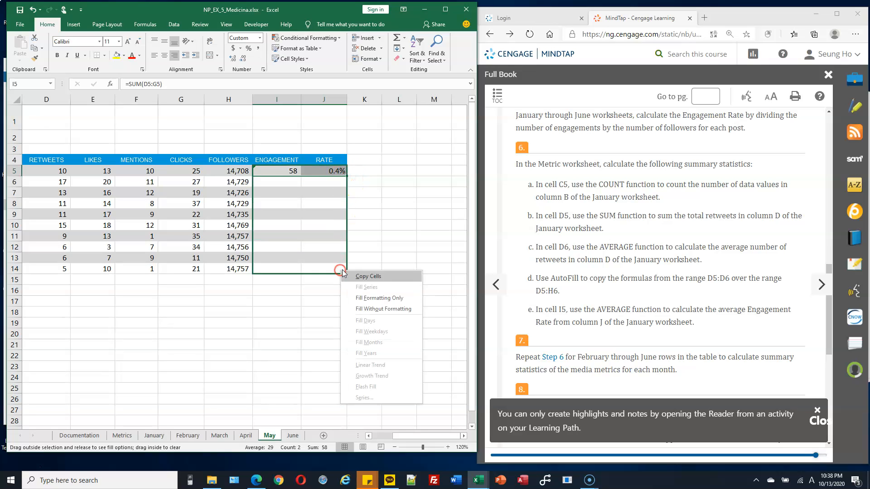
{"action": "left_click", "coordinate": [369, 310]}
Fill the Engagement and Rate formulas in I5:J5 down through row 12 on the June worksheet without formatting.
{"action": "left_click", "coordinate": [292, 435]}
{"action": "left_click_drag", "start_coordinate": [290, 173], "coordinate": [348, 251]}
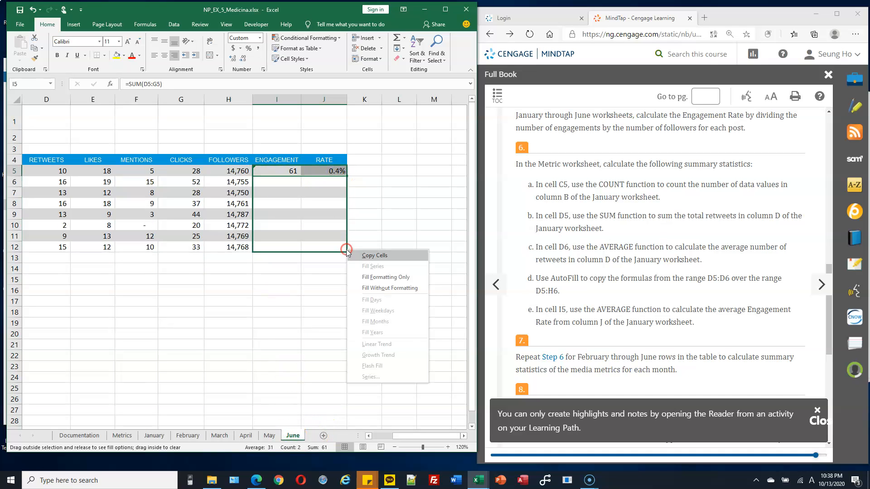
{"action": "left_click", "coordinate": [375, 292]}
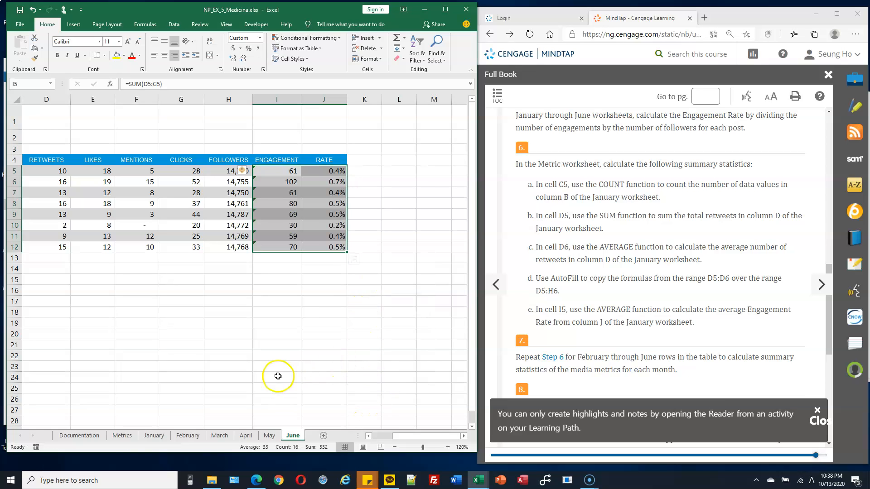
Read instruction 6 and select the January Posts cell C5 on the Metrics worksheet.
{"action": "left_click_drag", "start_coordinate": [426, 437], "coordinate": [404, 437]}
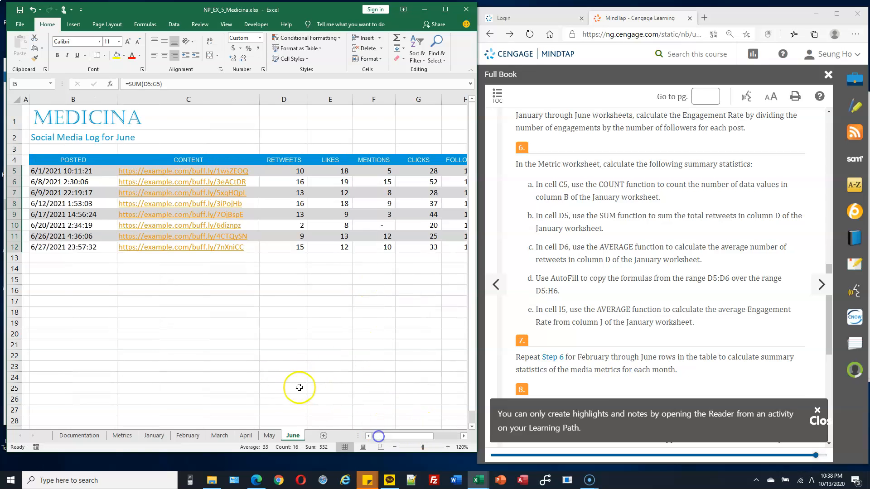
{"action": "left_click", "coordinate": [280, 367]}
{"action": "left_click", "coordinate": [122, 436]}
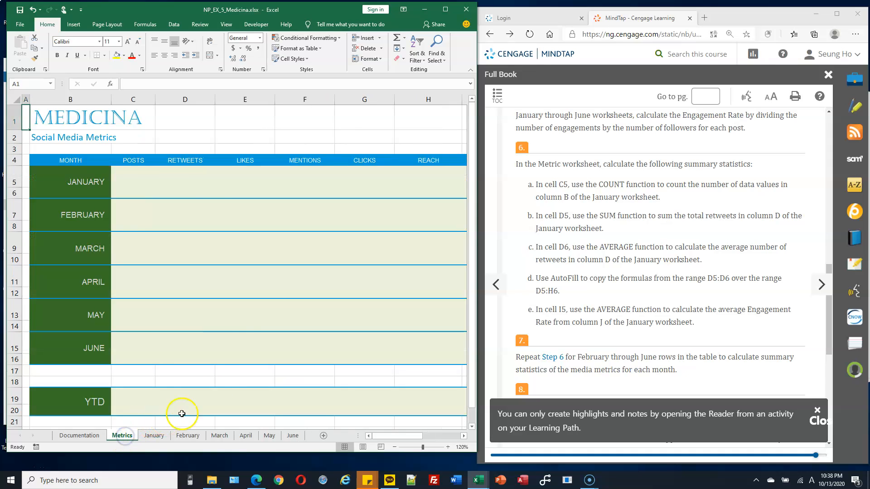
{"action": "scroll", "coordinate": [264, 289], "scroll_direction": "down", "scroll_amount": 2}
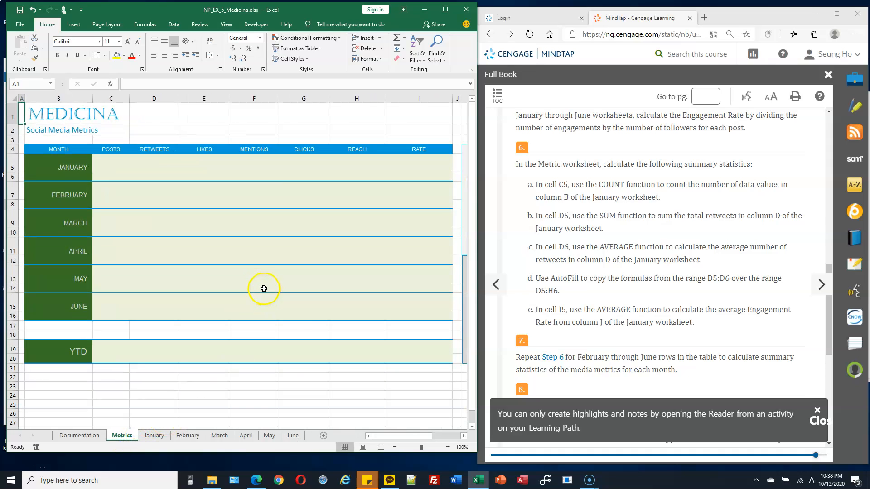
{"action": "scroll", "coordinate": [288, 323], "scroll_direction": "down", "scroll_amount": 1}
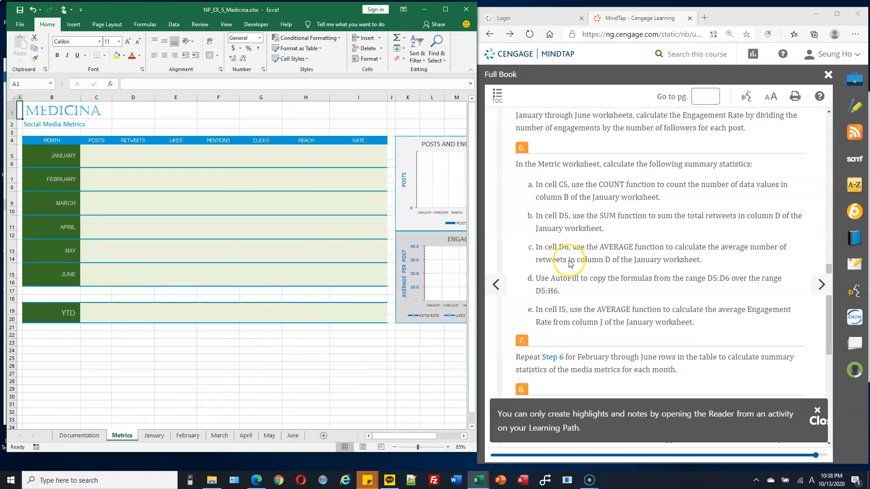
{"action": "left_click", "coordinate": [97, 152]}
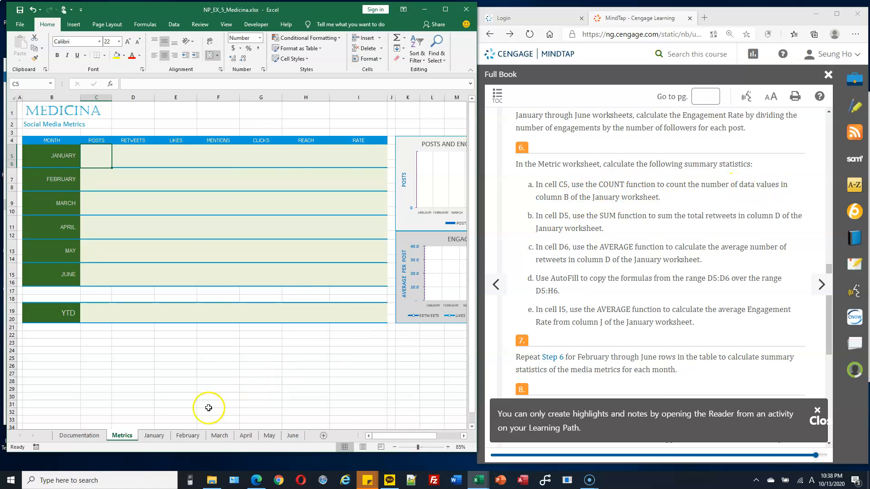
Examine the Posted values in B5:B10 on the January worksheet.
{"action": "left_click", "coordinate": [154, 435]}
{"action": "left_click_drag", "start_coordinate": [428, 437], "coordinate": [384, 438]}
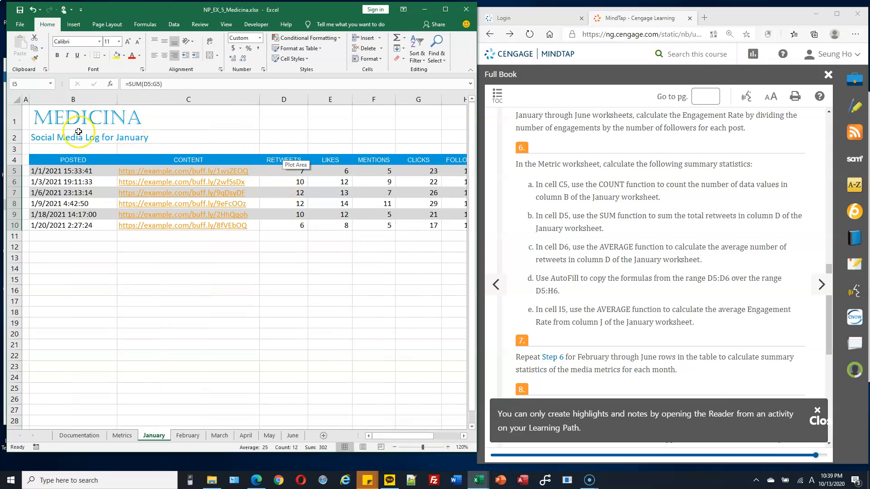
{"action": "left_click_drag", "start_coordinate": [66, 173], "coordinate": [71, 225]}
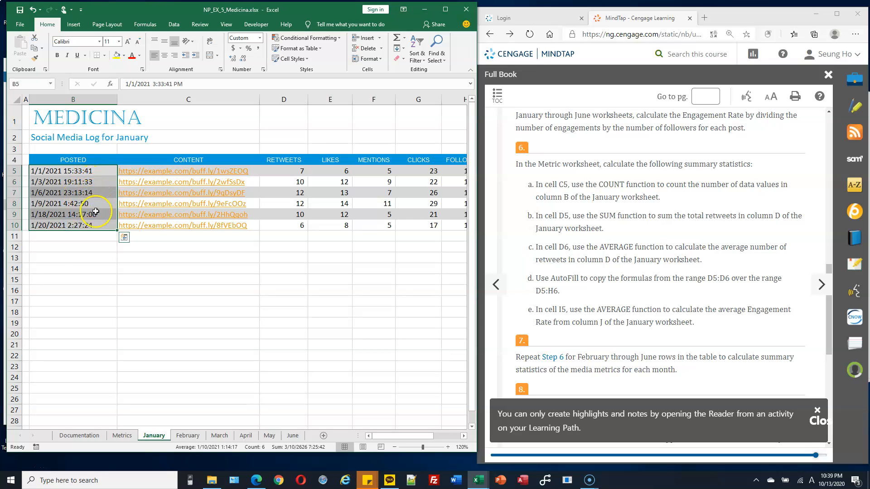
{"action": "left_click", "coordinate": [100, 217]}
{"action": "left_click_drag", "start_coordinate": [90, 172], "coordinate": [91, 214]}
{"action": "left_click", "coordinate": [87, 180]}
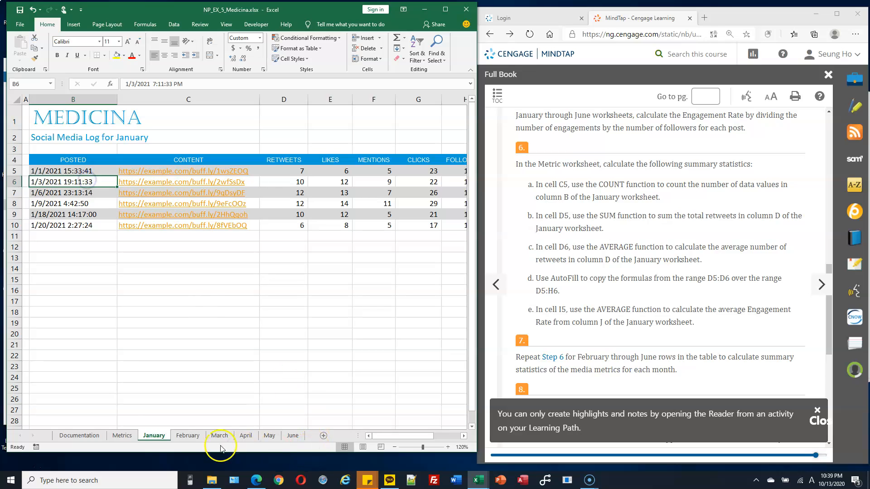
Enter =COUNT(January!B:B) in cell C5 of the Metrics worksheet to count January's posts.
{"action": "left_click", "coordinate": [122, 436]}
{"action": "left_click", "coordinate": [97, 155]}
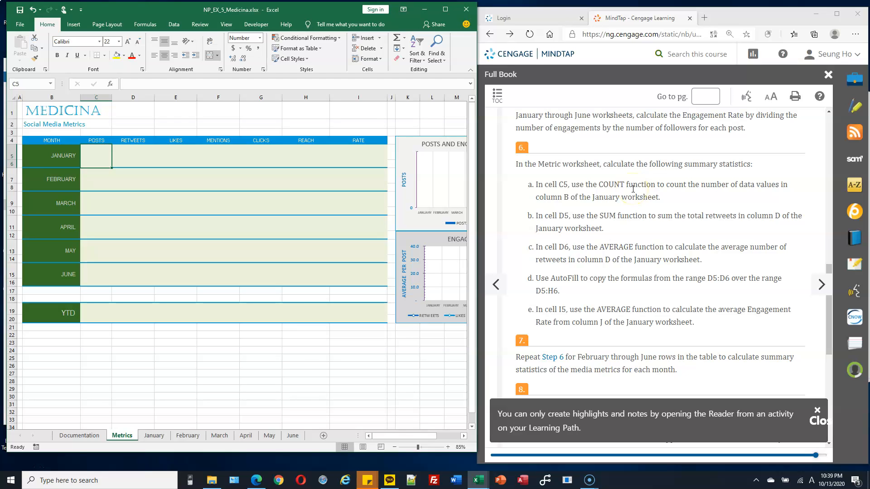
{"action": "type", "text": "=COUN"}
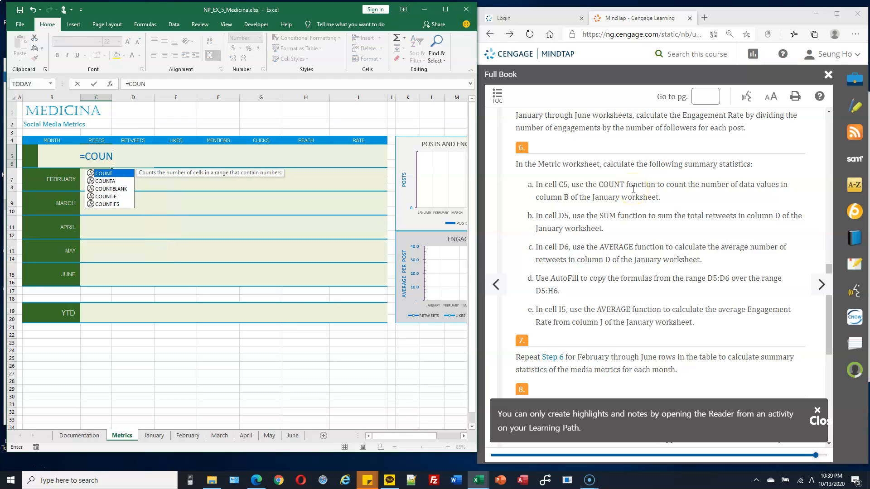
{"action": "type", "text": "T("}
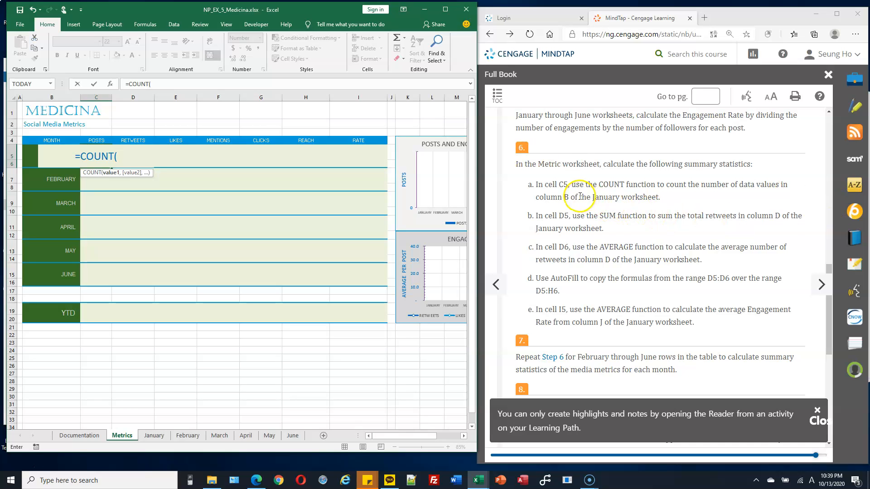
{"action": "left_click", "coordinate": [158, 438]}
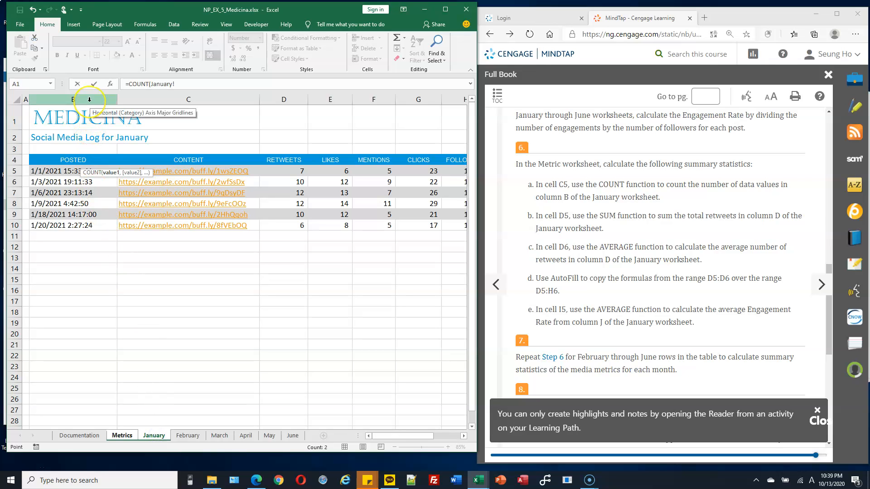
{"action": "left_click", "coordinate": [89, 101]}
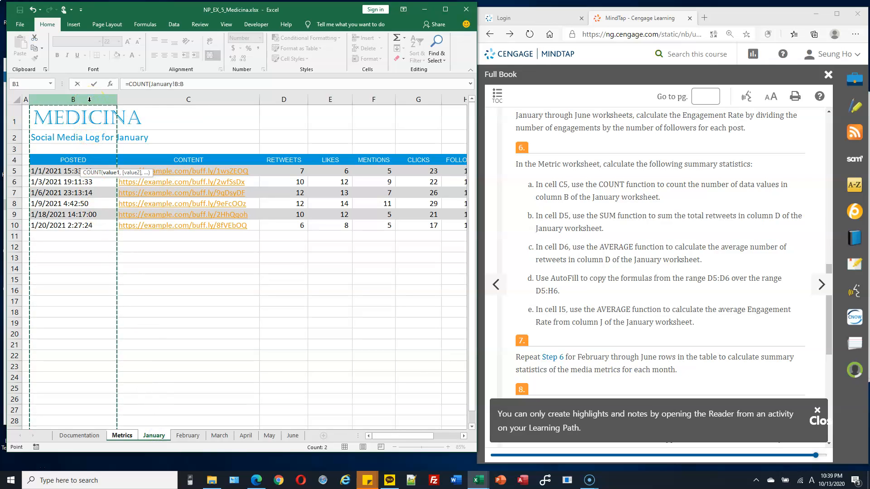
{"action": "key", "text": "Return"}
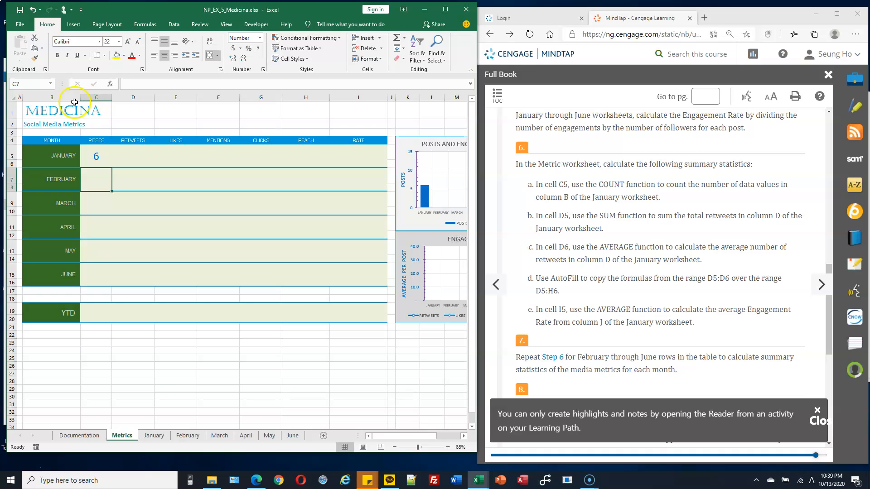
Check the COUNT formula in C5 on Metrics against the posted dates in B5:B10 on the January worksheet.
{"action": "double_click", "coordinate": [98, 157]}
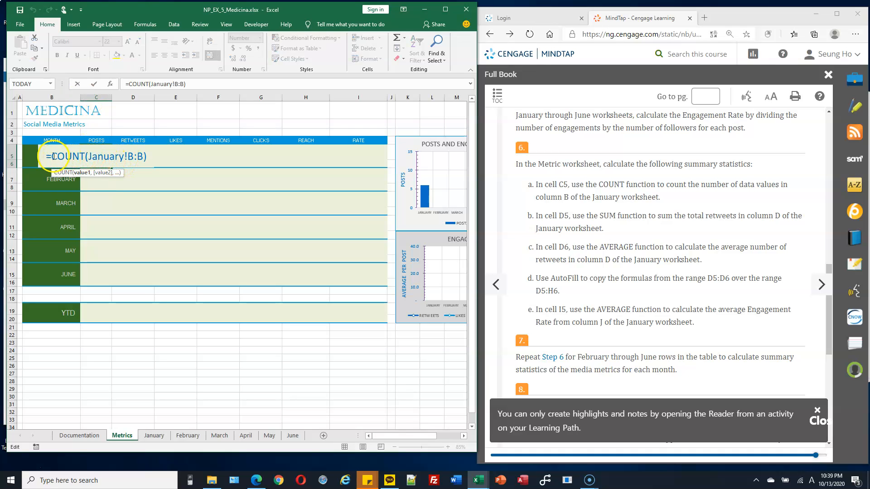
{"action": "left_click_drag", "start_coordinate": [46, 157], "coordinate": [137, 157]}
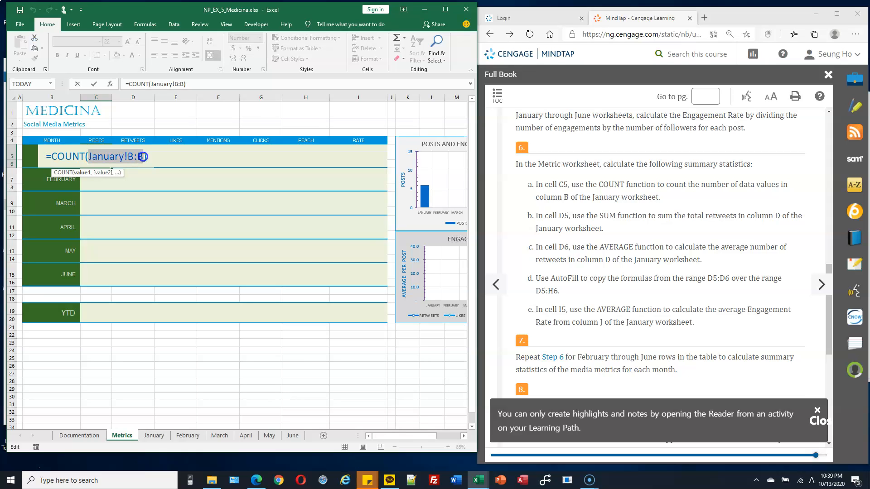
{"action": "left_click_drag", "start_coordinate": [149, 157], "coordinate": [95, 158]}
{"action": "key", "text": "Return"}
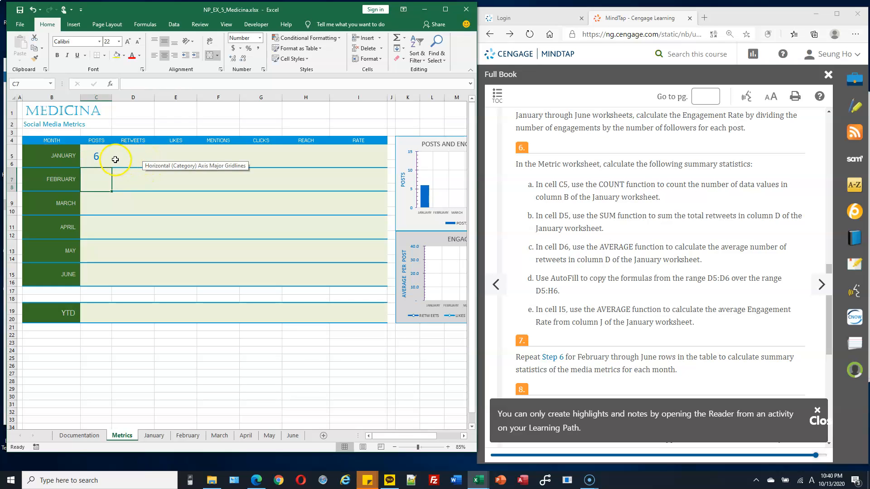
{"action": "double_click", "coordinate": [98, 156]}
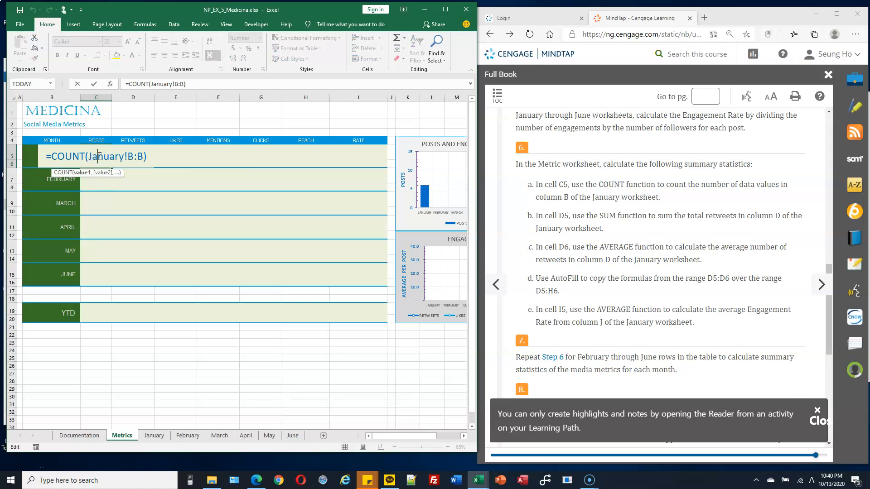
{"action": "key", "text": "Escape"}
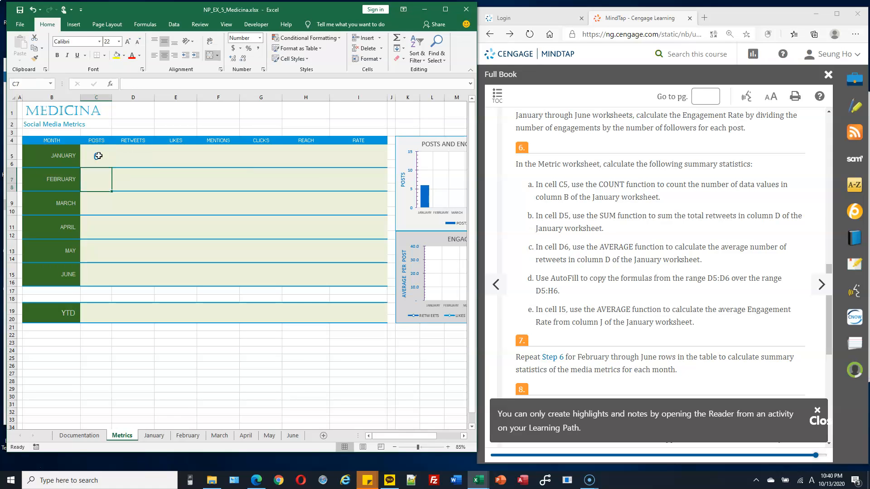
{"action": "left_click", "coordinate": [154, 435]}
{"action": "left_click_drag", "start_coordinate": [76, 171], "coordinate": [74, 229]}
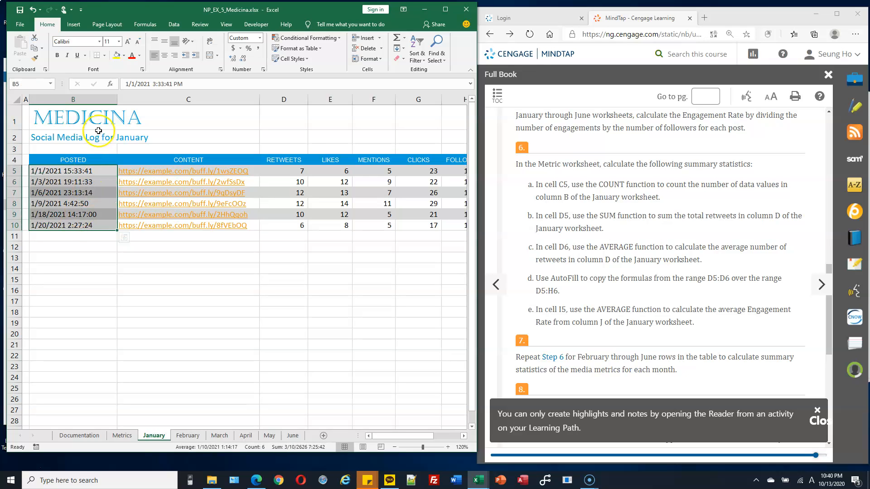
Enter =SUM(January!D:D) in cell D5 of the Metrics worksheet to total January's retweets.
{"action": "left_click", "coordinate": [122, 436]}
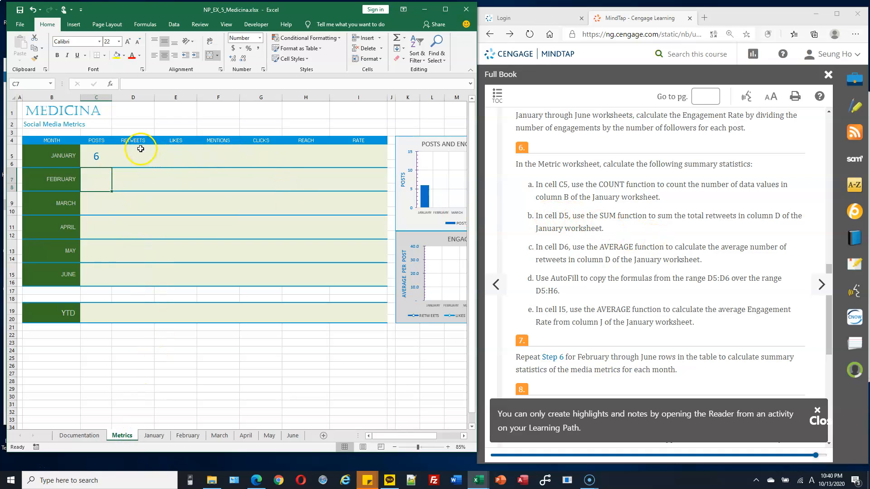
{"action": "left_click", "coordinate": [143, 152]}
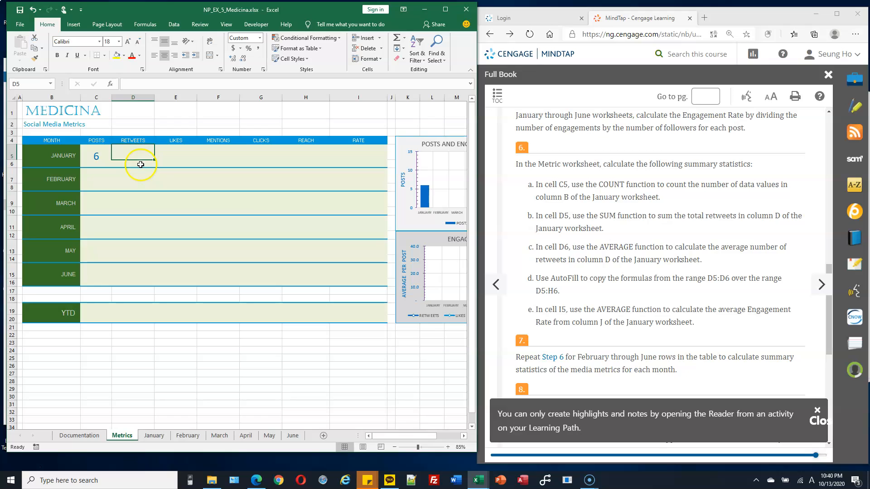
{"action": "left_click", "coordinate": [144, 155]}
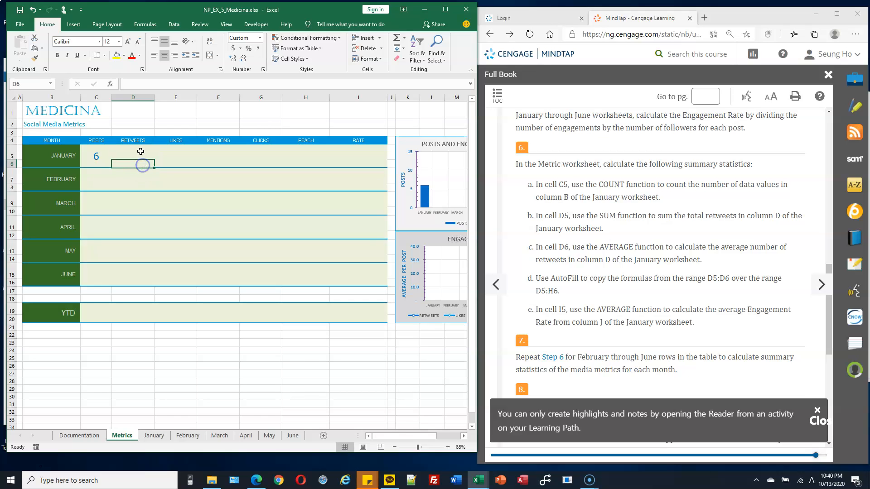
{"action": "left_click", "coordinate": [141, 164]}
{"action": "left_click", "coordinate": [140, 147]}
{"action": "left_click", "coordinate": [142, 167]}
{"action": "left_click", "coordinate": [140, 150]}
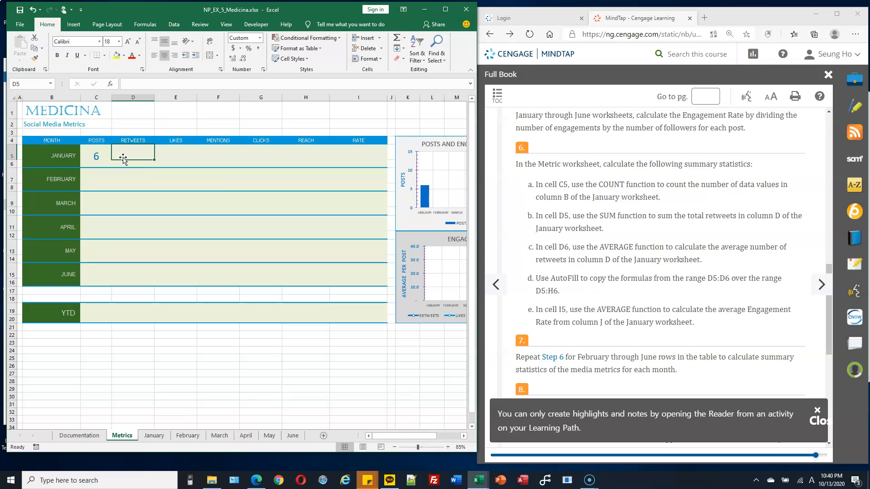
{"action": "type", "text": "=SUM("}
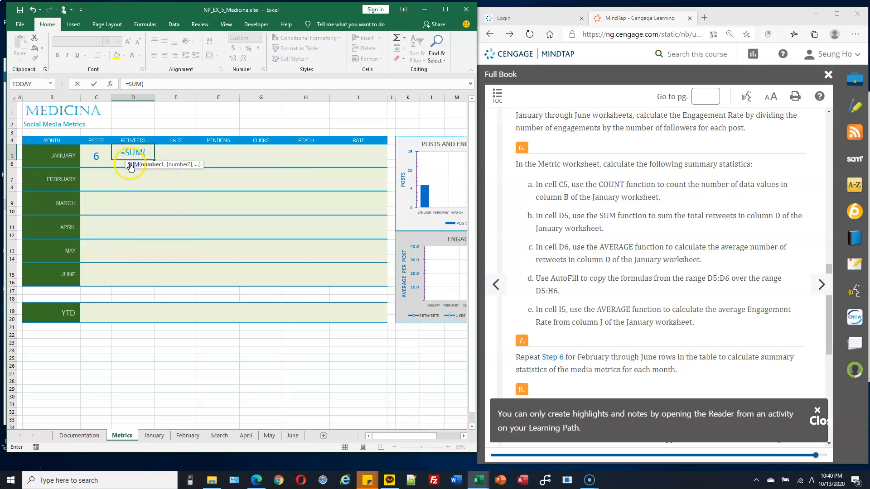
{"action": "left_click", "coordinate": [154, 435]}
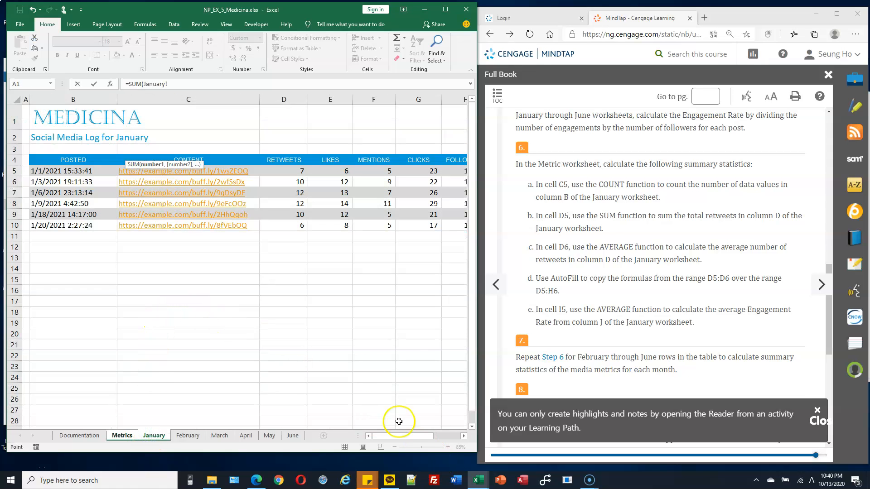
{"action": "left_click", "coordinate": [297, 98]}
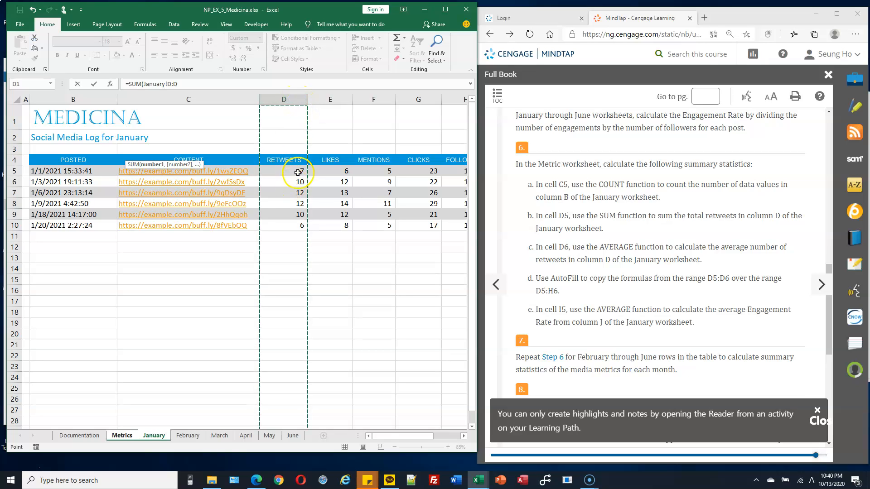
{"action": "key", "text": "Return"}
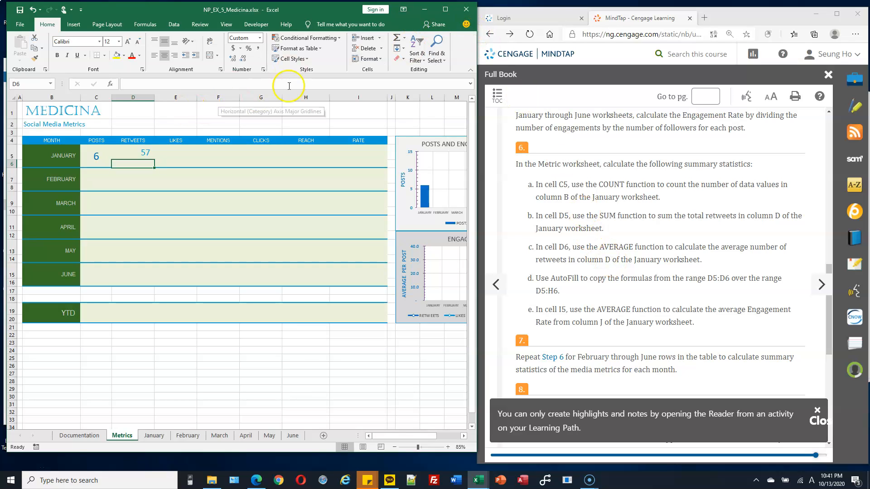
Enter =AVERAGE(January!D:D) in cell D6 of the Metrics worksheet to average January's retweets.
{"action": "left_click", "coordinate": [405, 42]}
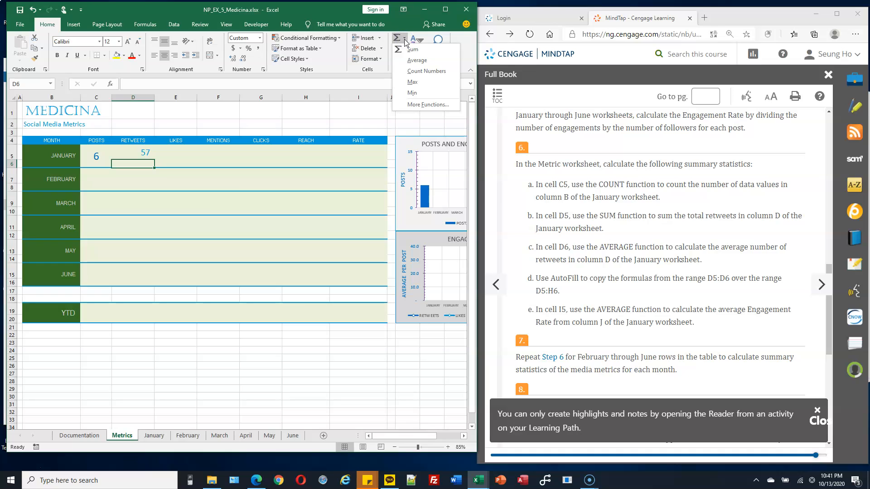
{"action": "left_click", "coordinate": [419, 61]}
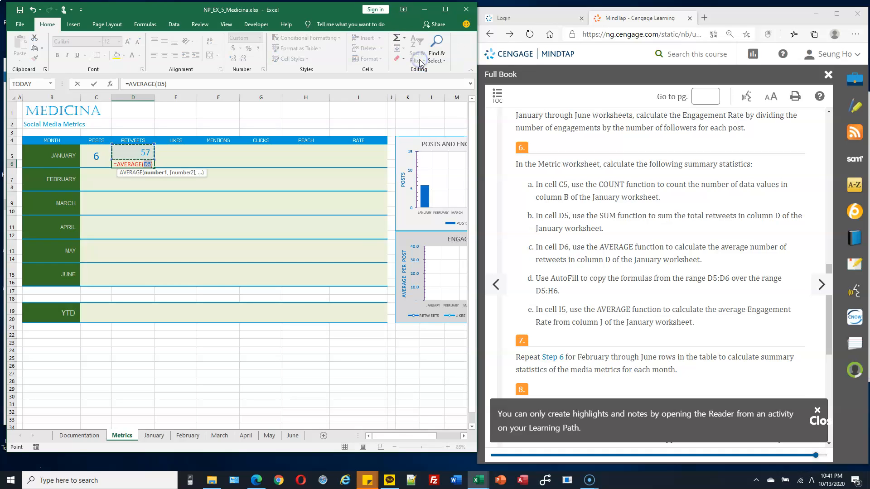
{"action": "left_click", "coordinate": [155, 436]}
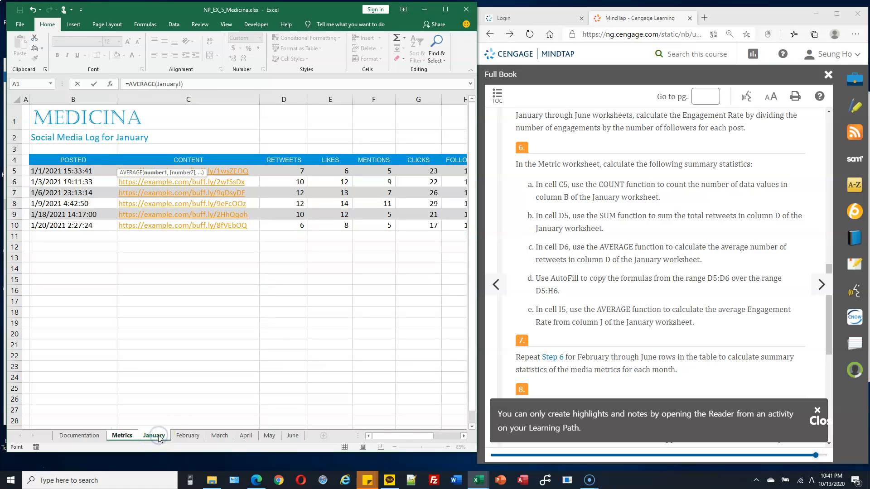
{"action": "left_click", "coordinate": [290, 99]}
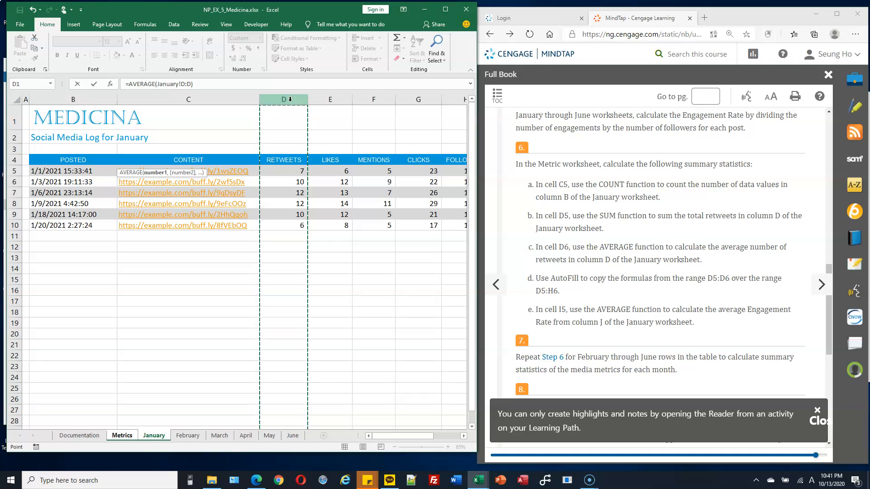
{"action": "key", "text": "Return"}
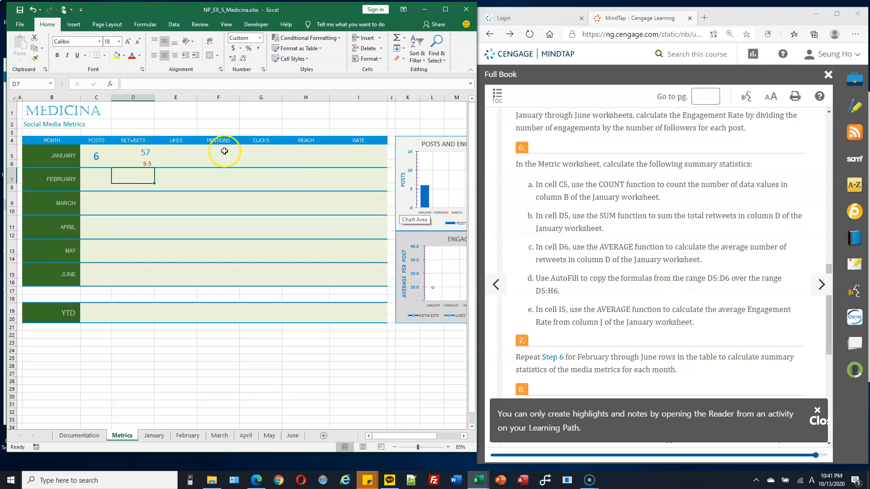
AutoFill the formulas from D5:D6 across the range D5:H6 on the Metrics worksheet.
{"action": "left_click_drag", "start_coordinate": [152, 156], "coordinate": [145, 164]}
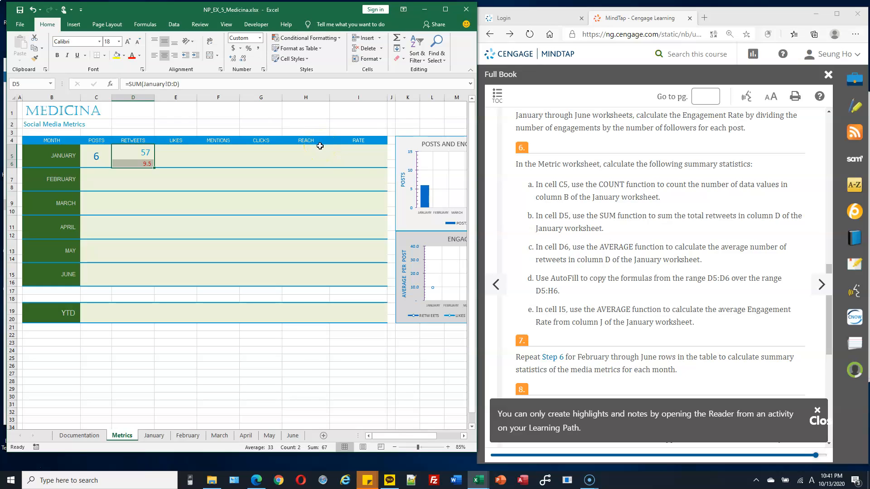
{"action": "left_click", "coordinate": [137, 185]}
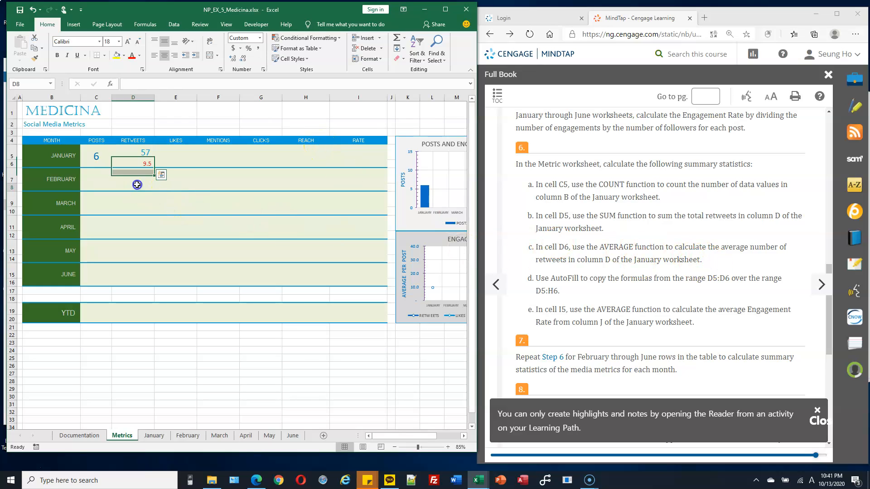
{"action": "left_click", "coordinate": [140, 152]}
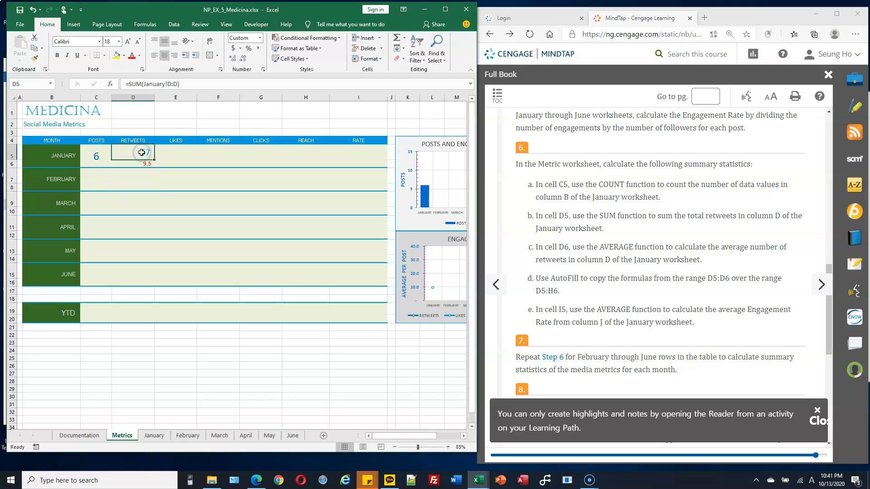
{"action": "left_click_drag", "start_coordinate": [142, 160], "coordinate": [143, 164]}
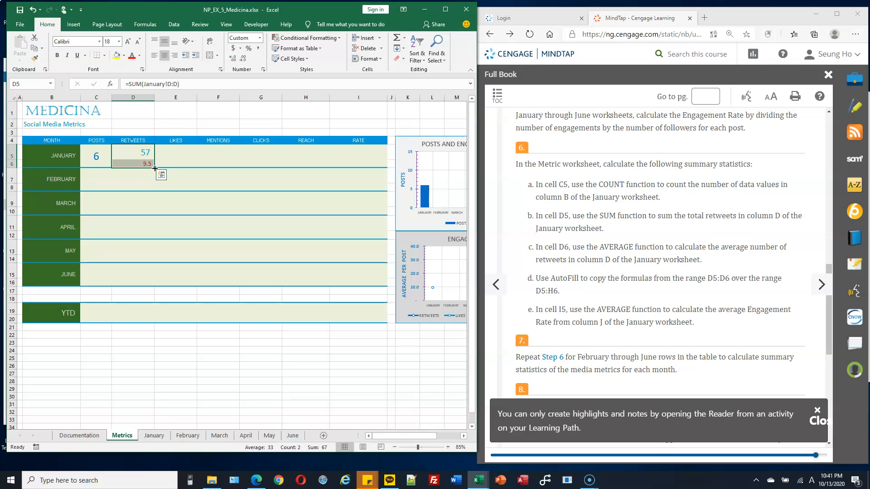
{"action": "left_click_drag", "start_coordinate": [155, 168], "coordinate": [315, 165]}
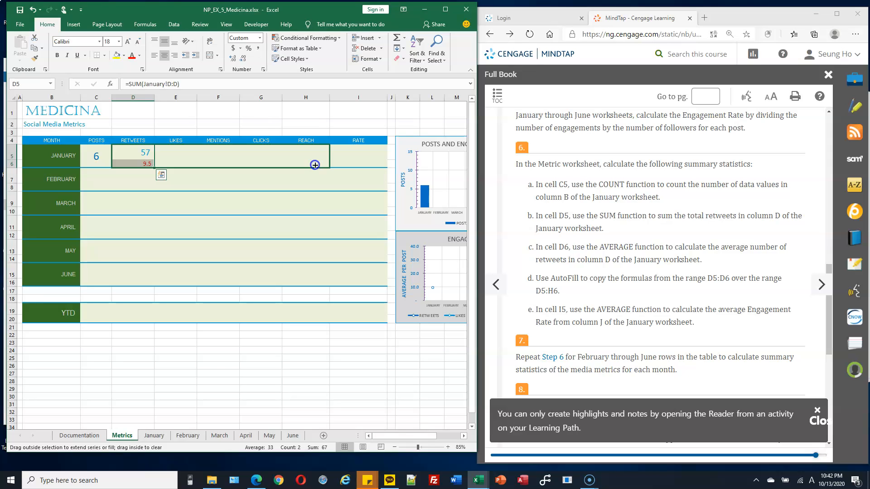
{"action": "left_click_drag", "start_coordinate": [315, 165], "coordinate": [315, 165]}
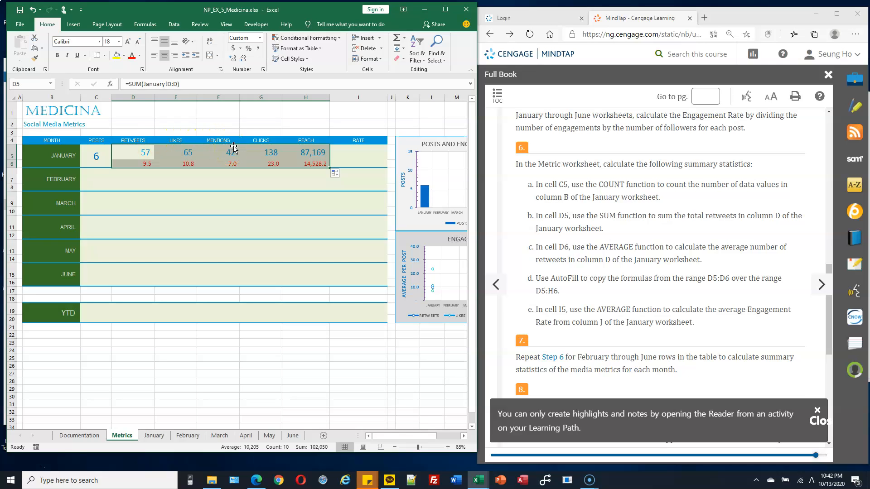
Check the Mentions, Clicks and Followers columns on the January worksheet against the filled columns on Metrics.
{"action": "left_click", "coordinate": [154, 440]}
{"action": "left_click_drag", "start_coordinate": [388, 437], "coordinate": [415, 437]}
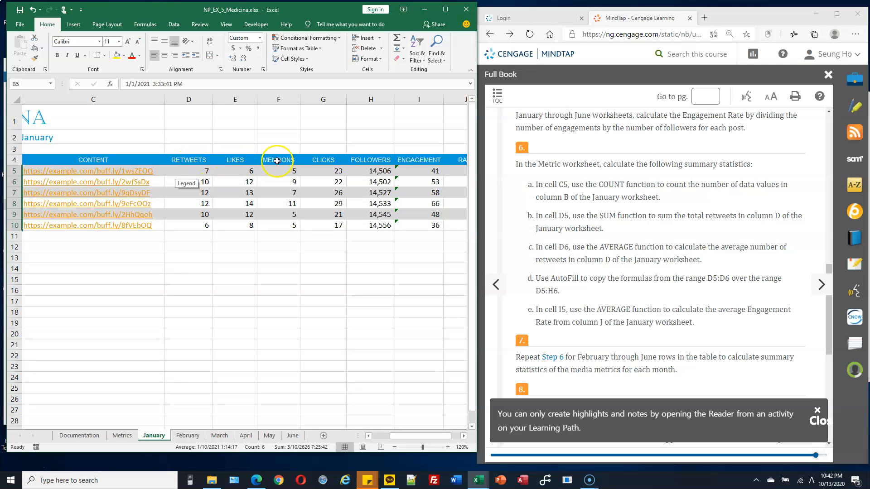
{"action": "left_click", "coordinate": [277, 161]}
{"action": "left_click", "coordinate": [322, 161]}
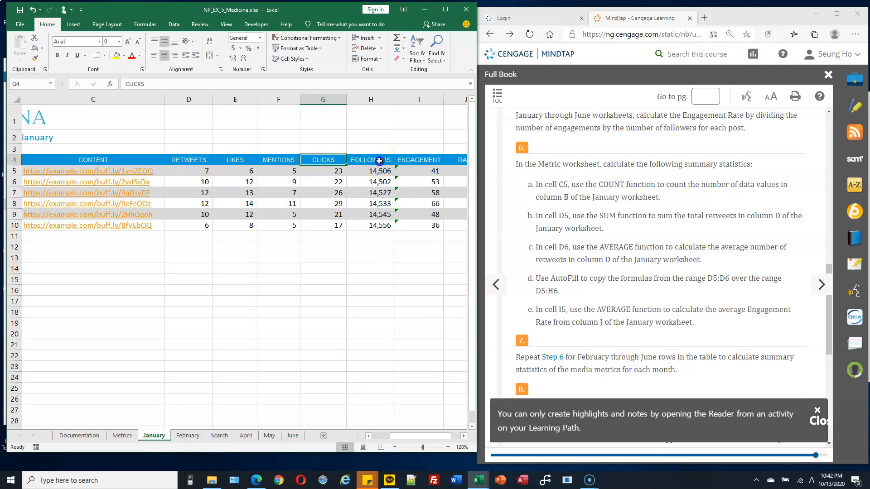
{"action": "left_click", "coordinate": [380, 161]}
{"action": "left_click", "coordinate": [338, 161]}
{"action": "left_click", "coordinate": [122, 436]}
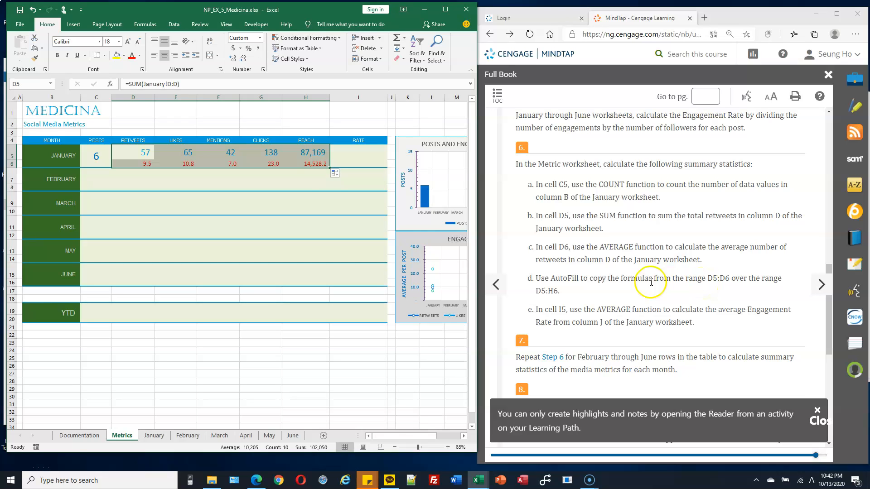
Enter =AVERAGE(January!J:J) in the January Rate cell I5 of the Metrics worksheet.
{"action": "left_click", "coordinate": [591, 295]}
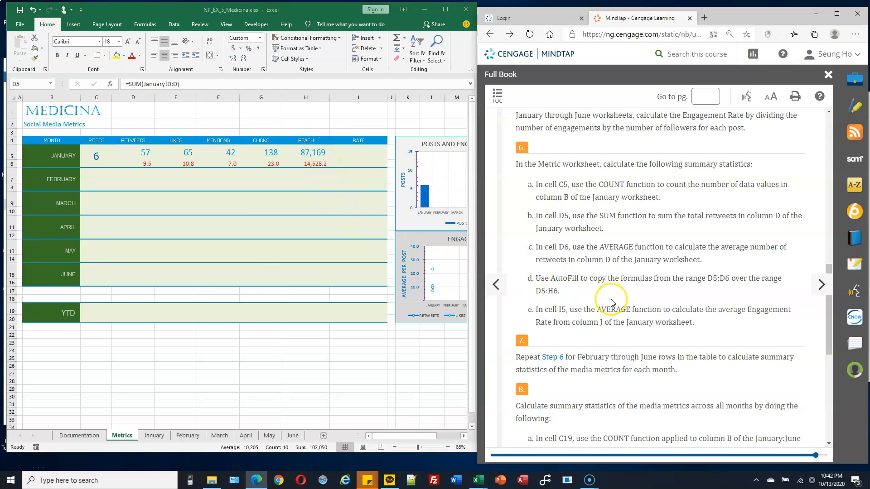
{"action": "left_click", "coordinate": [355, 158]}
{"action": "left_click", "coordinate": [361, 153]}
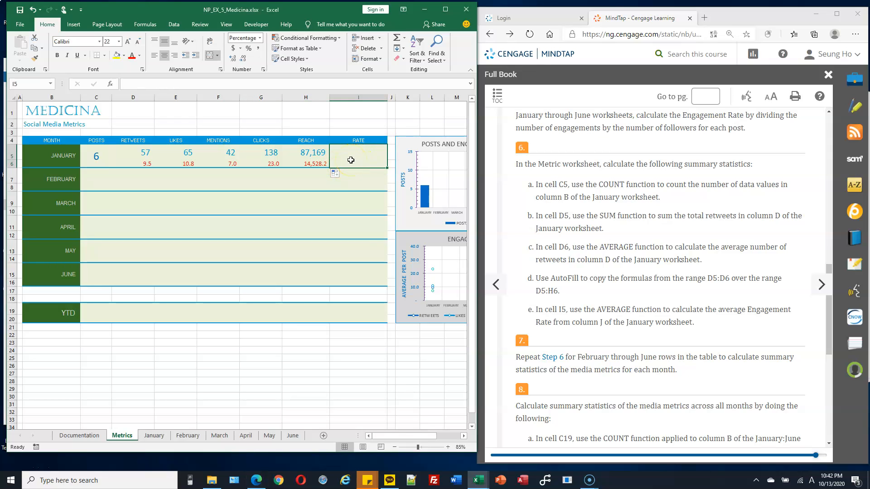
{"action": "left_click", "coordinate": [405, 39]}
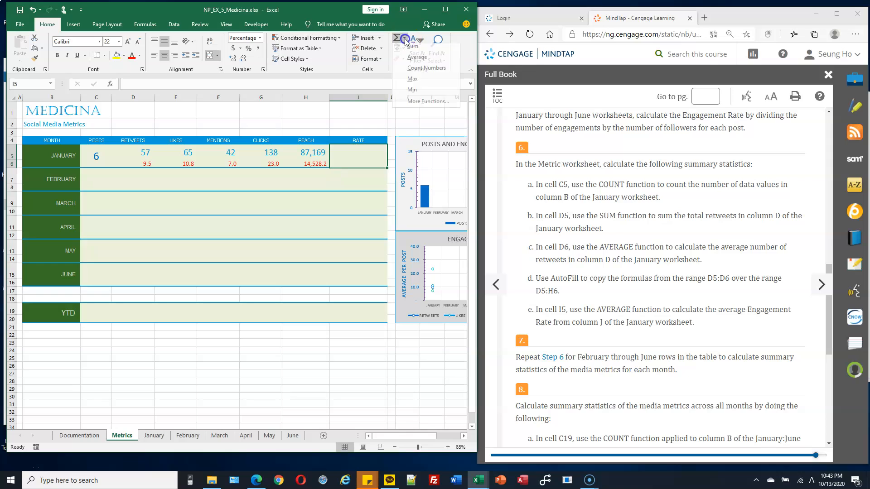
{"action": "left_click", "coordinate": [416, 60]}
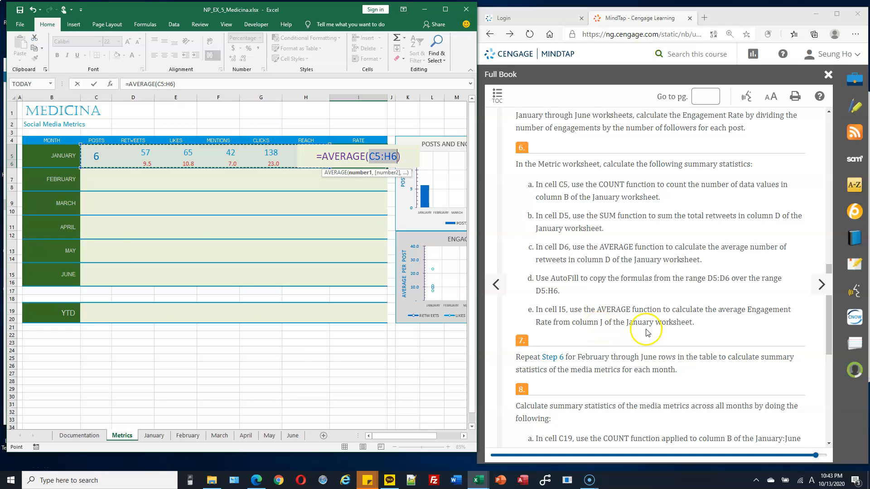
{"action": "left_click", "coordinate": [159, 438]}
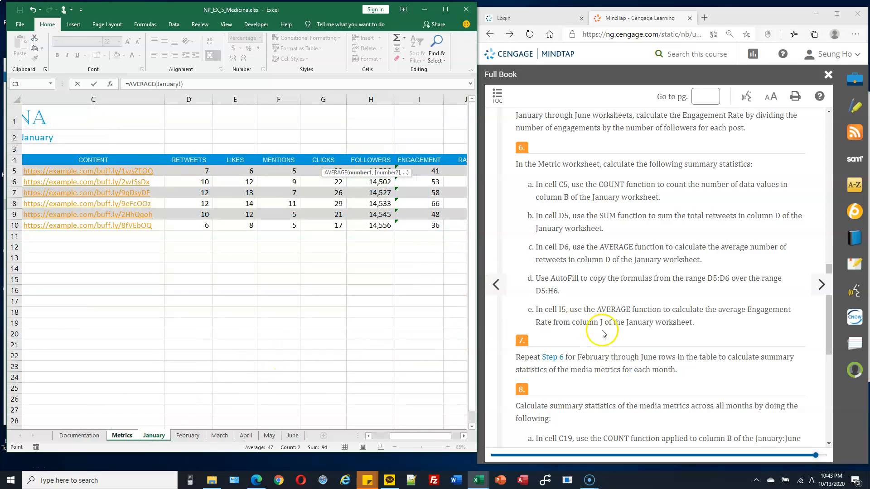
{"action": "left_click_drag", "start_coordinate": [426, 438], "coordinate": [430, 439]}
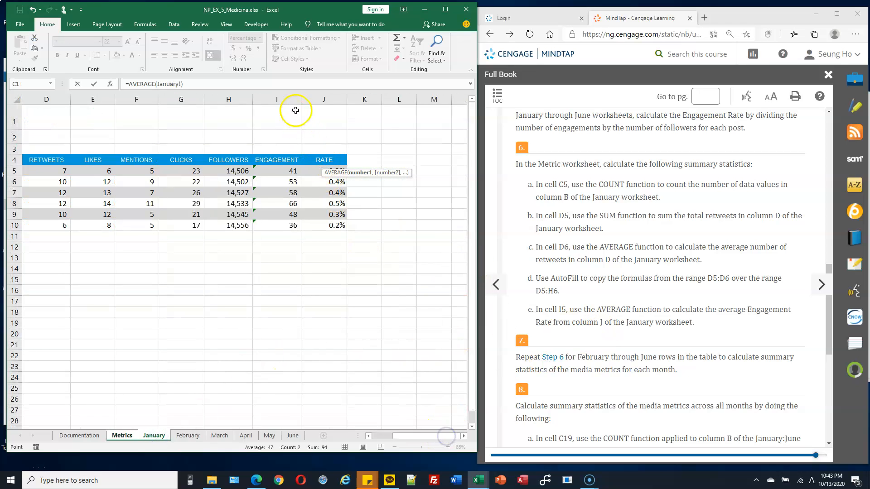
{"action": "left_click", "coordinate": [325, 105]}
{"action": "left_click", "coordinate": [330, 98]}
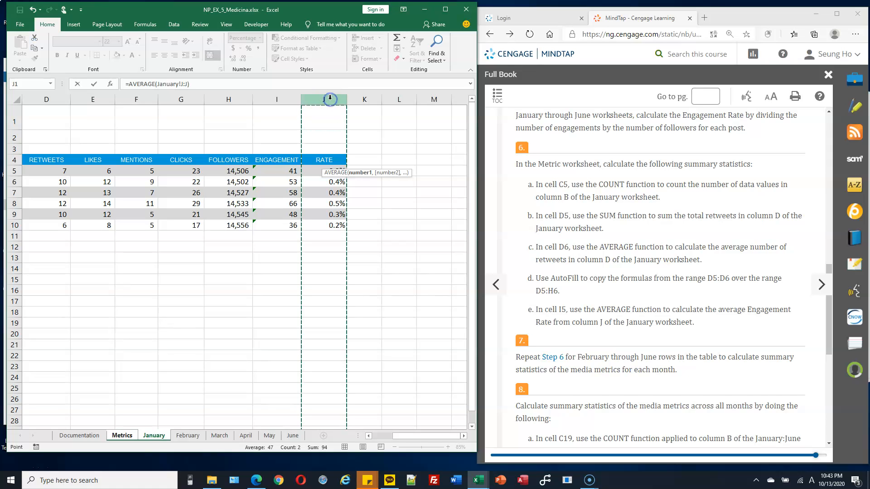
{"action": "key", "text": "Return"}
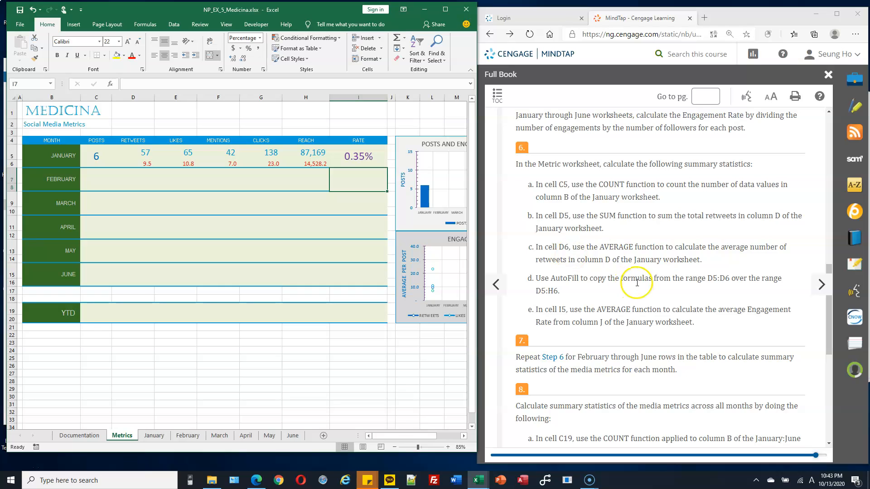
Enter =COUNT(February!B:B) in cell C7 of the Metrics worksheet to count February's posts.
{"action": "scroll", "coordinate": [638, 282], "scroll_direction": "down", "scroll_amount": 1}
{"action": "scroll", "coordinate": [637, 283], "scroll_direction": "down", "scroll_amount": 2}
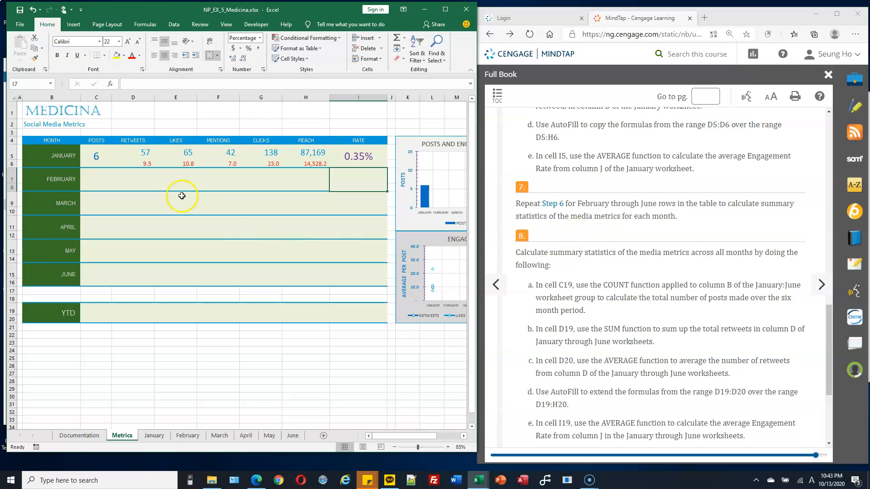
{"action": "left_click", "coordinate": [97, 174]}
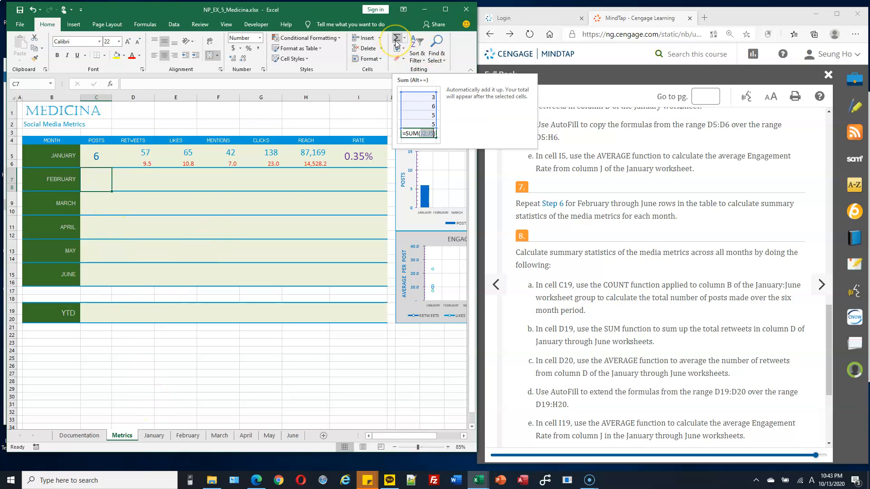
{"action": "type", "text": "=COUNT"}
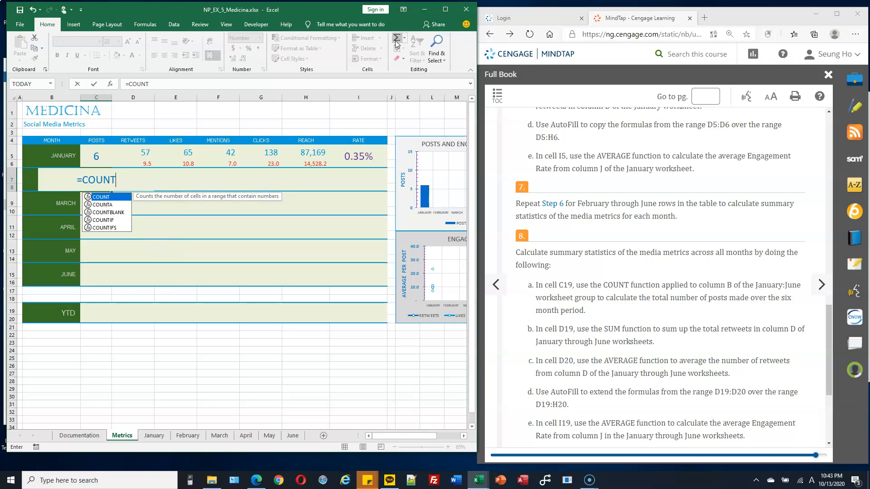
{"action": "type", "text": "("}
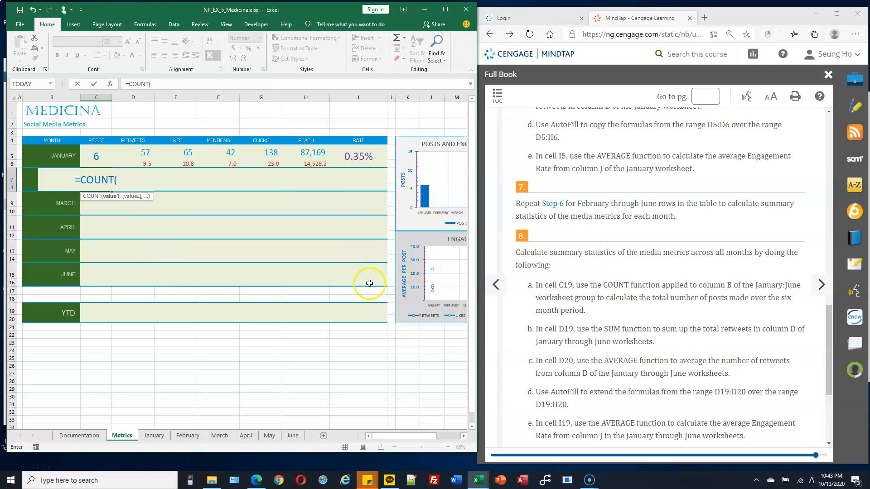
{"action": "left_click", "coordinate": [187, 436]}
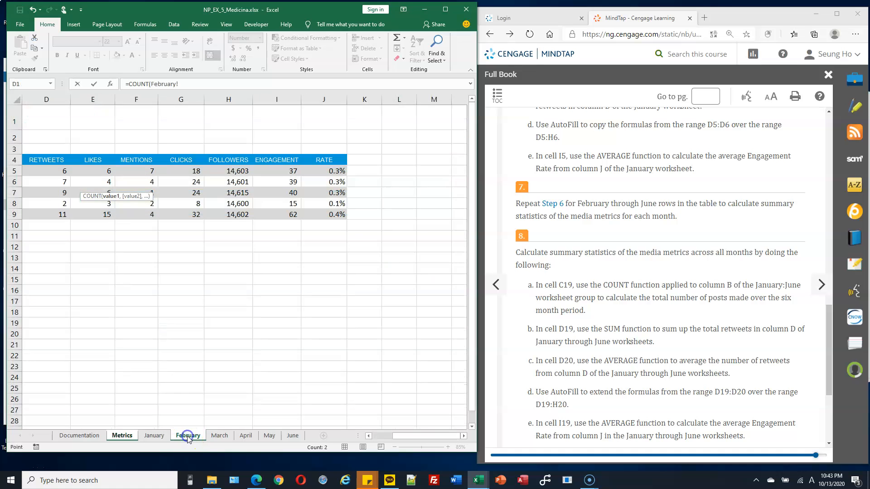
{"action": "left_click", "coordinate": [392, 438]}
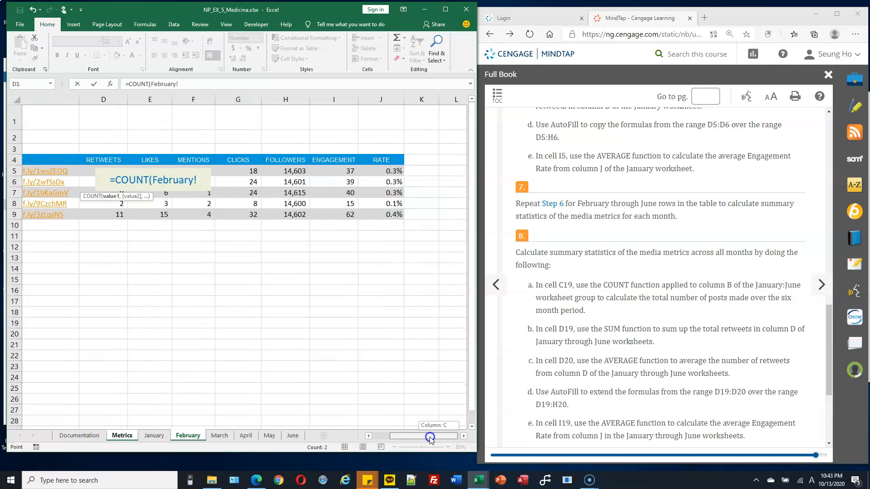
{"action": "left_click", "coordinate": [85, 99]}
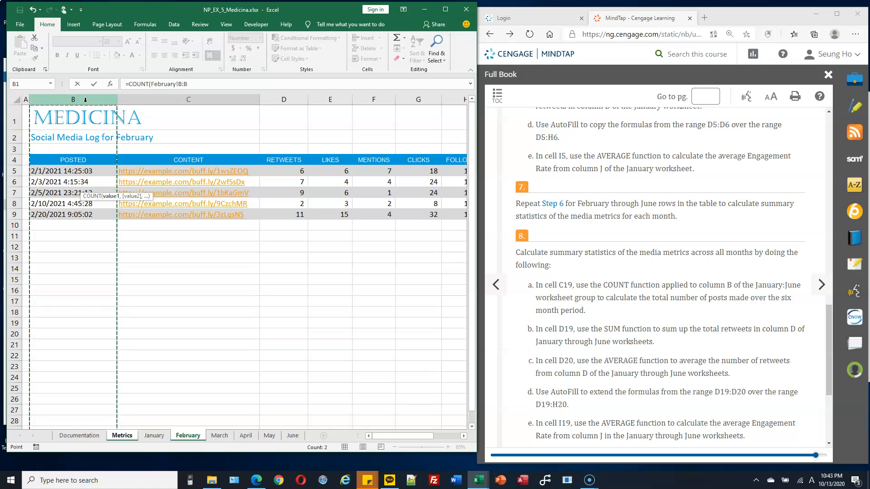
{"action": "key", "text": "Return"}
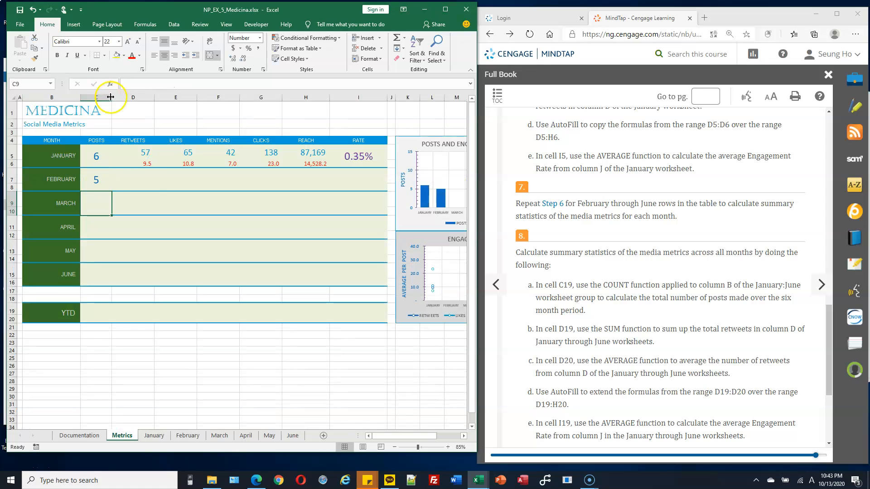
Enter =SUM(February!D:D) in cell D7 of the Metrics worksheet to total February's retweets.
{"action": "left_click", "coordinate": [141, 172]}
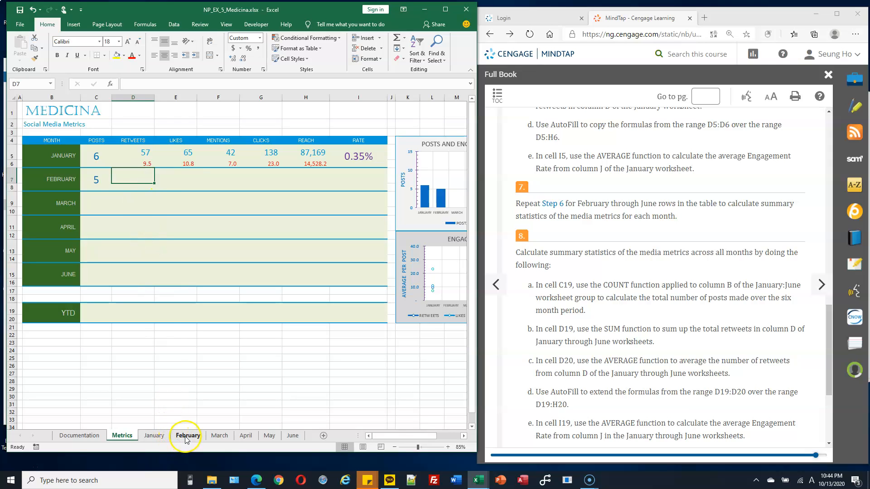
{"action": "left_click", "coordinate": [398, 41]}
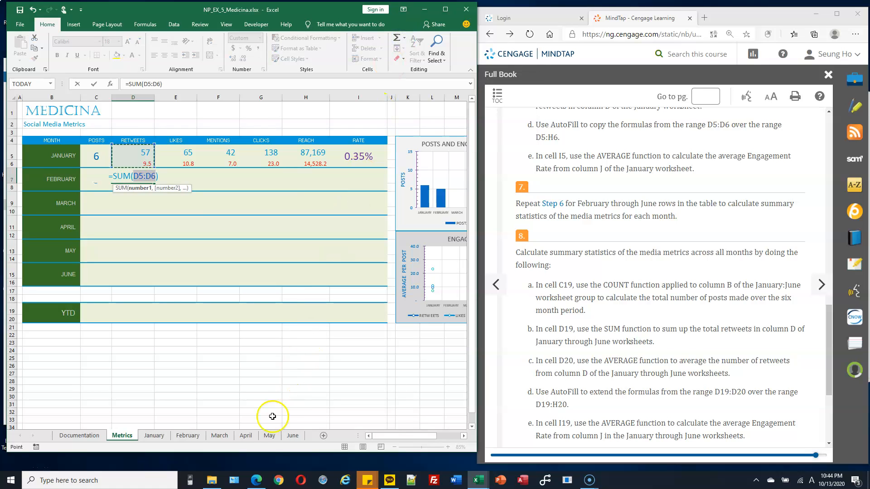
{"action": "left_click", "coordinate": [188, 436]}
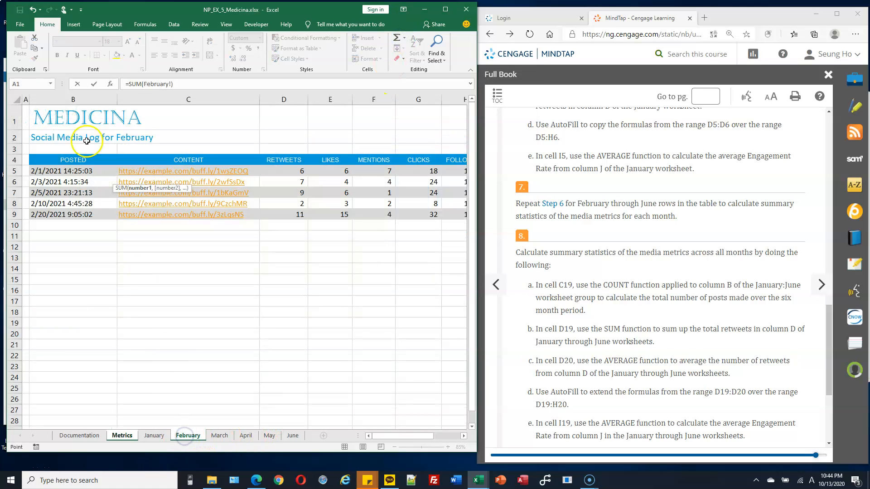
{"action": "left_click", "coordinate": [73, 100]}
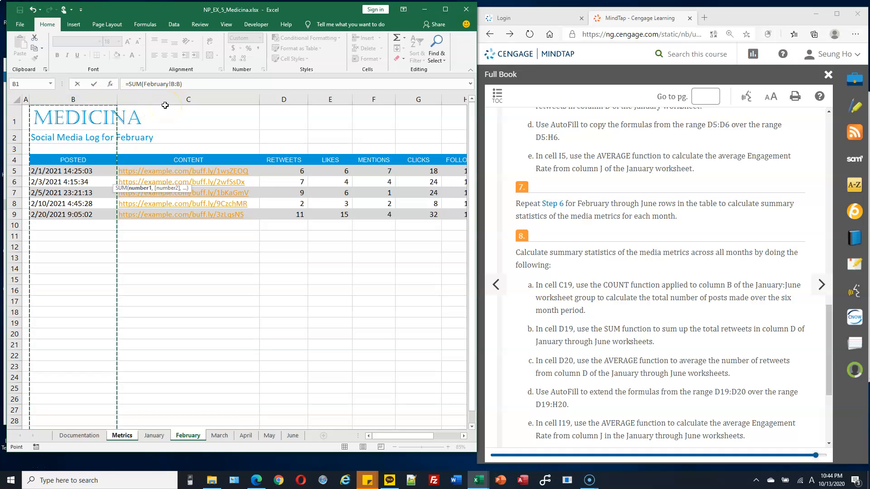
{"action": "left_click", "coordinate": [284, 100]}
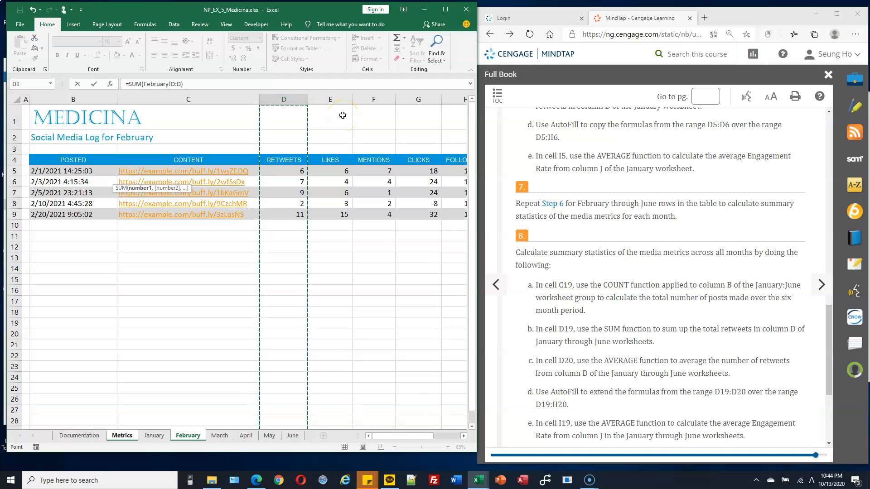
{"action": "key", "text": "Return"}
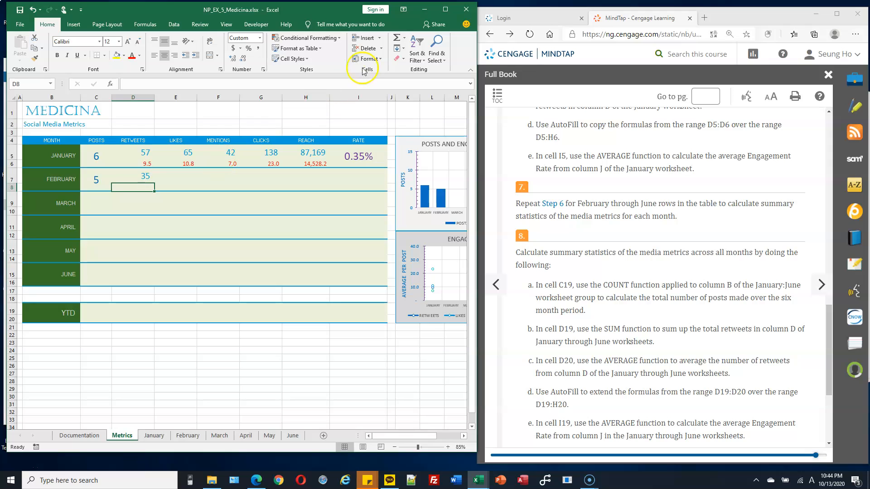
Enter =AVERAGE(February!D:D) in cell D8 of the Metrics worksheet to average February's retweets.
{"action": "left_click", "coordinate": [405, 40]}
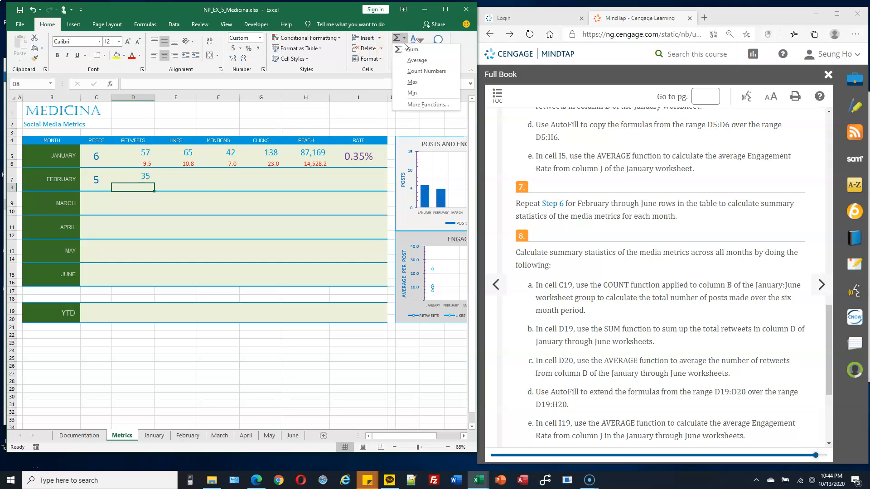
{"action": "left_click", "coordinate": [417, 60]}
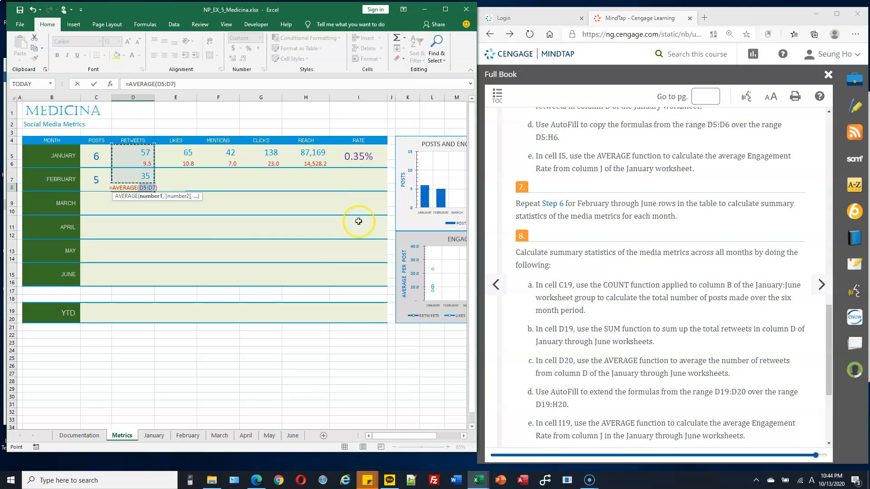
{"action": "left_click", "coordinate": [188, 437]}
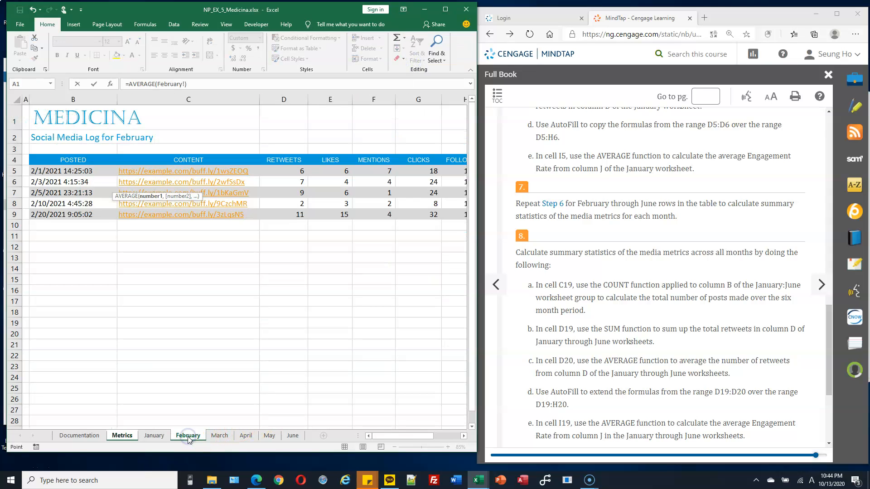
{"action": "left_click", "coordinate": [299, 100]}
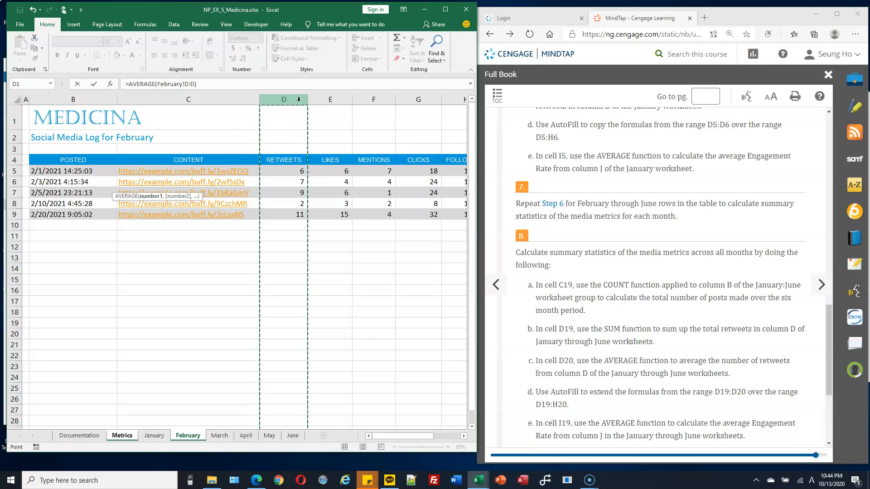
{"action": "key", "text": "Return"}
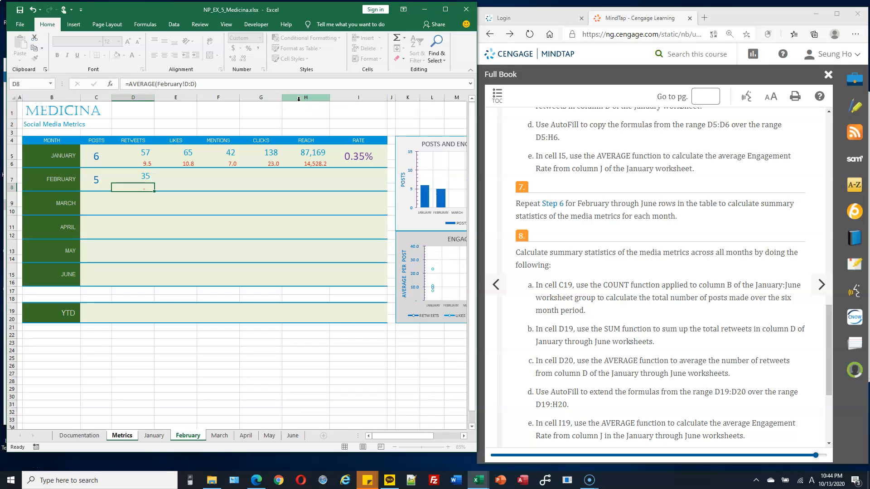
AutoFill the February formulas from D7:D8 across the range D7:H8 on the Metrics worksheet.
{"action": "left_click", "coordinate": [227, 170]}
{"action": "left_click_drag", "start_coordinate": [144, 174], "coordinate": [316, 191]}
{"action": "left_click", "coordinate": [351, 214]}
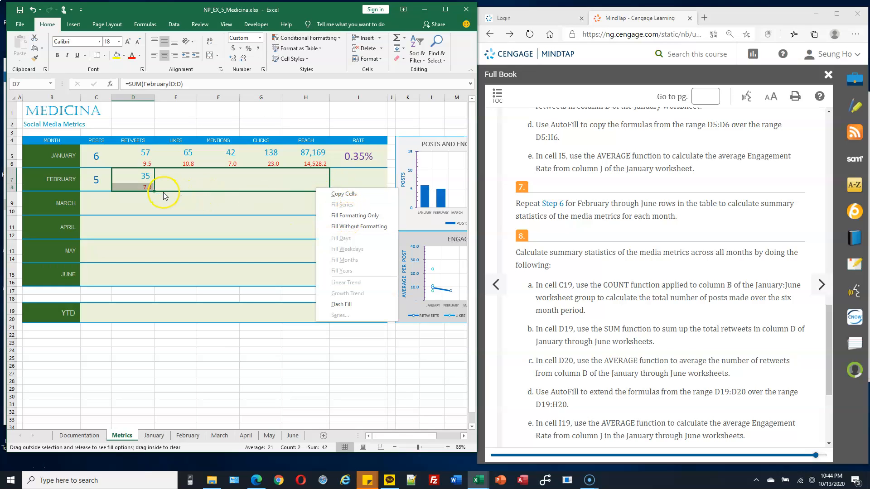
{"action": "left_click_drag", "start_coordinate": [154, 193], "coordinate": [321, 188]}
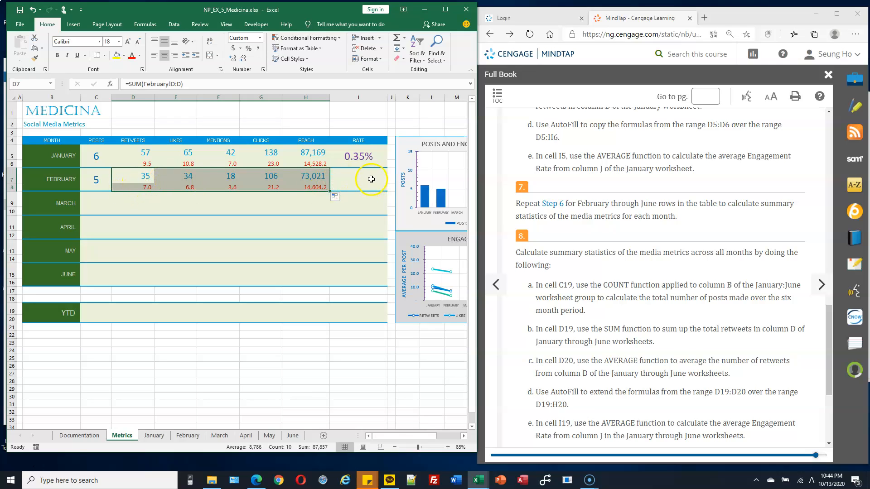
Enter =AVERAGE(February!J:J) in the February Rate cell I7 of the Metrics worksheet.
{"action": "left_click", "coordinate": [372, 179]}
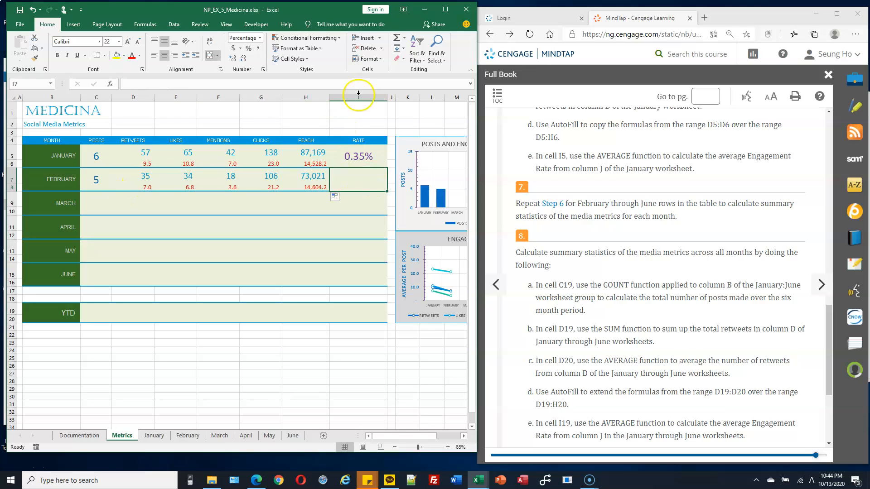
{"action": "left_click", "coordinate": [406, 38]}
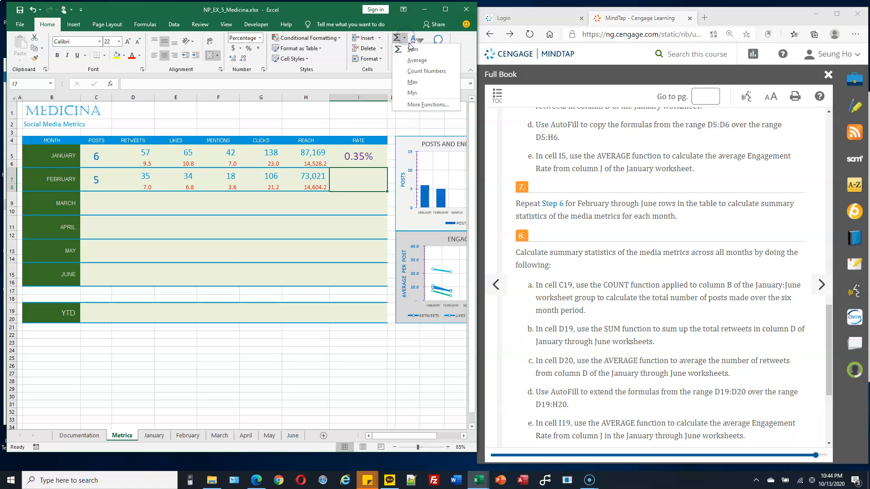
{"action": "left_click", "coordinate": [416, 60]}
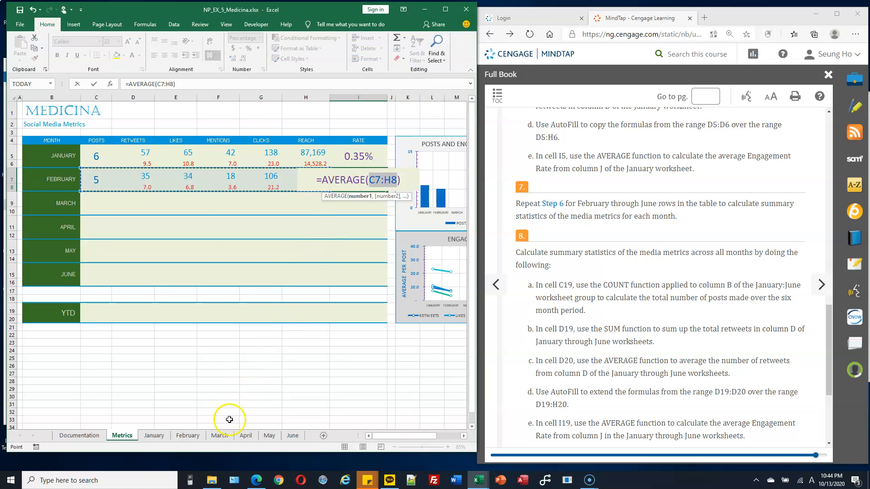
{"action": "left_click", "coordinate": [183, 436]}
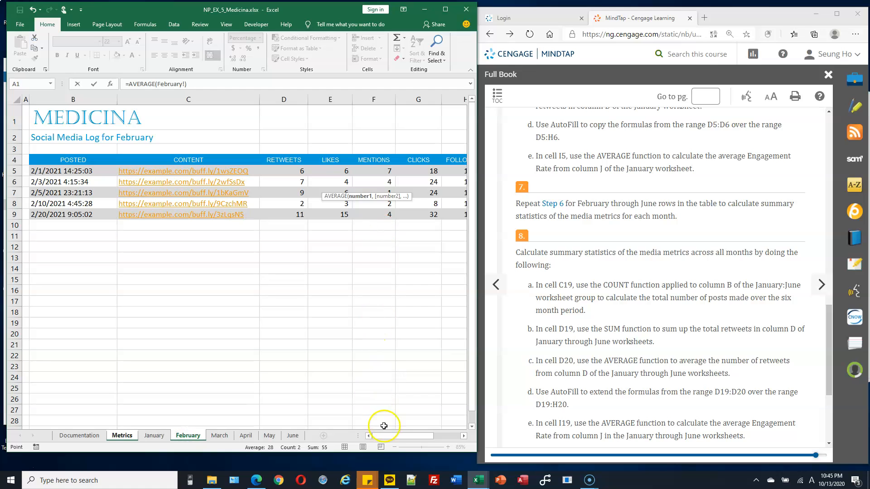
{"action": "left_click_drag", "start_coordinate": [396, 436], "coordinate": [417, 436]}
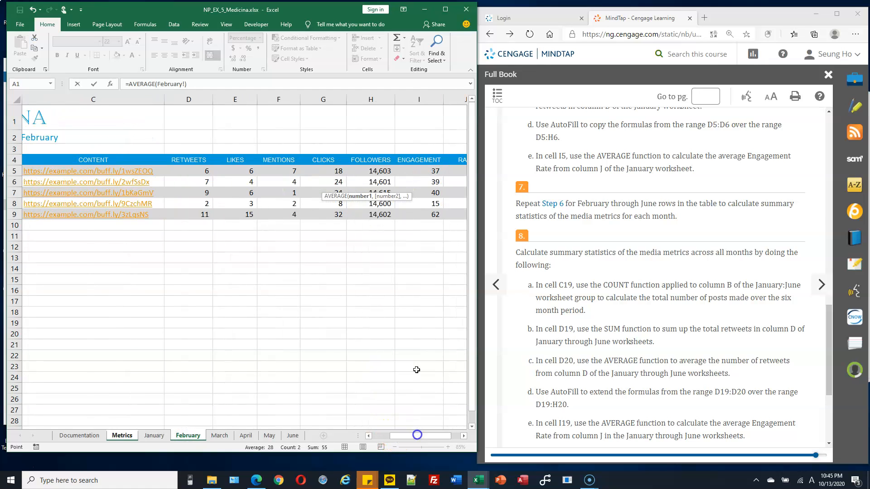
{"action": "left_click", "coordinate": [459, 99]}
{"action": "key", "text": "ctrl+Return"}
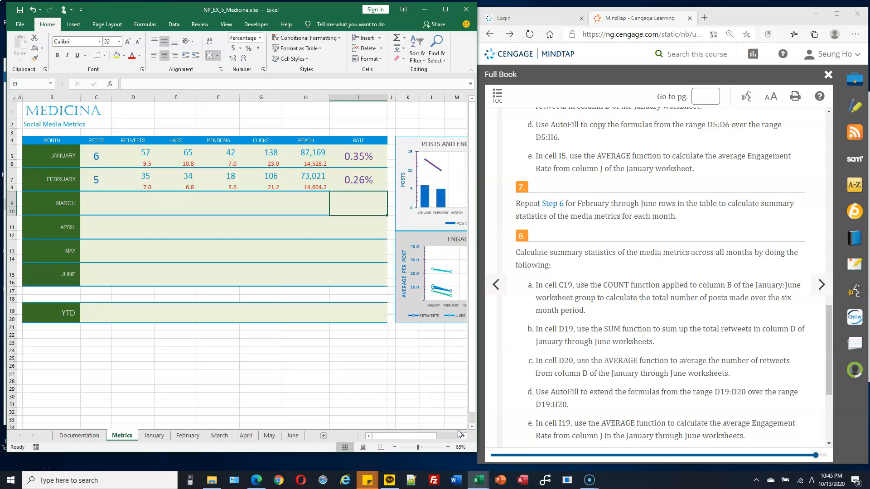
Enter =COUNT(June!B:B) in cell C15 of the Metrics worksheet to count June's posts.
{"action": "left_click", "coordinate": [96, 199]}
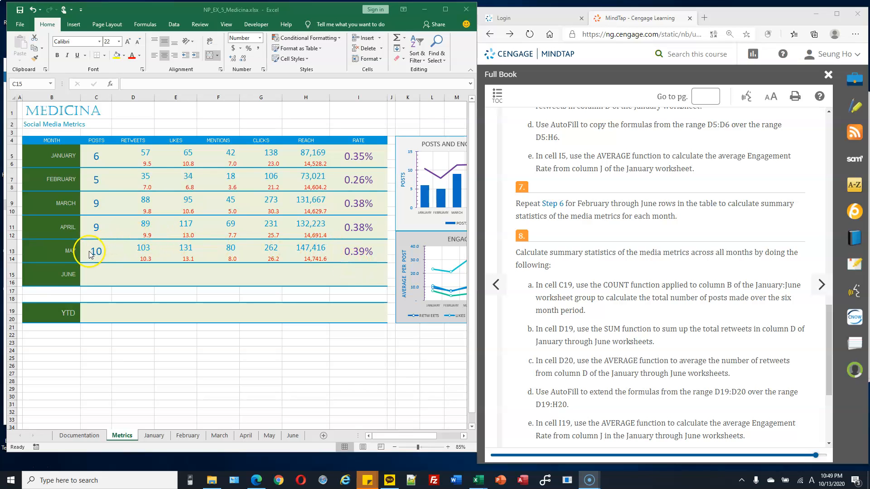
{"action": "left_click", "coordinate": [109, 274]}
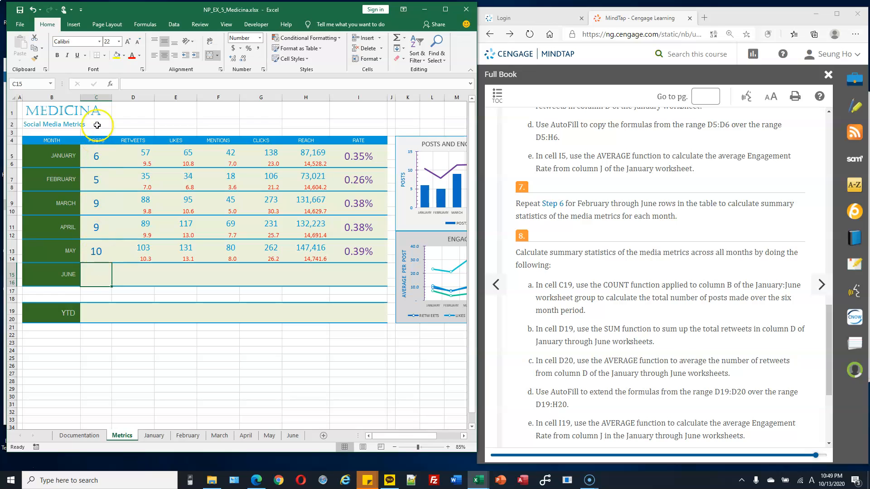
{"action": "type", "text": "=COUNT("}
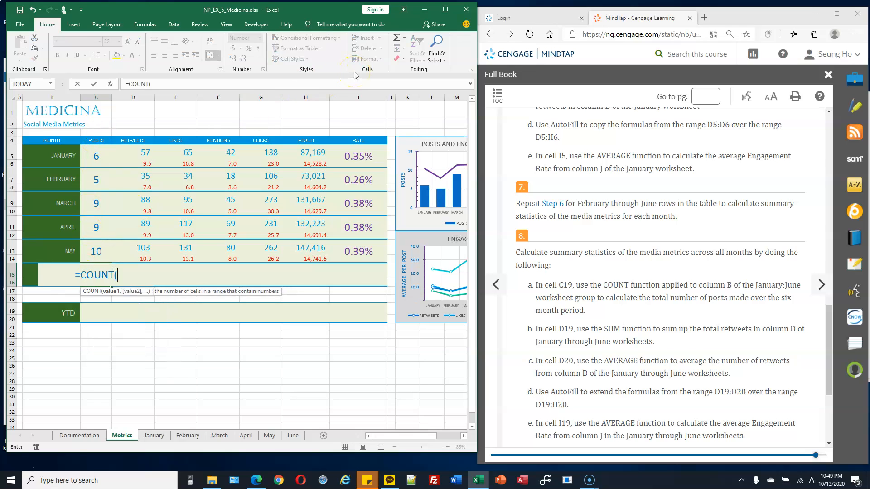
{"action": "left_click", "coordinate": [292, 435]}
{"action": "left_click", "coordinate": [81, 98]}
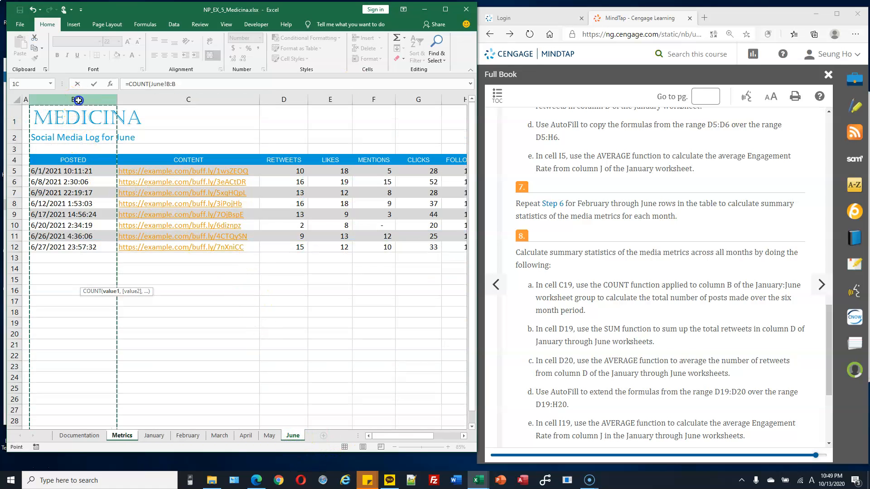
{"action": "key", "text": "Return"}
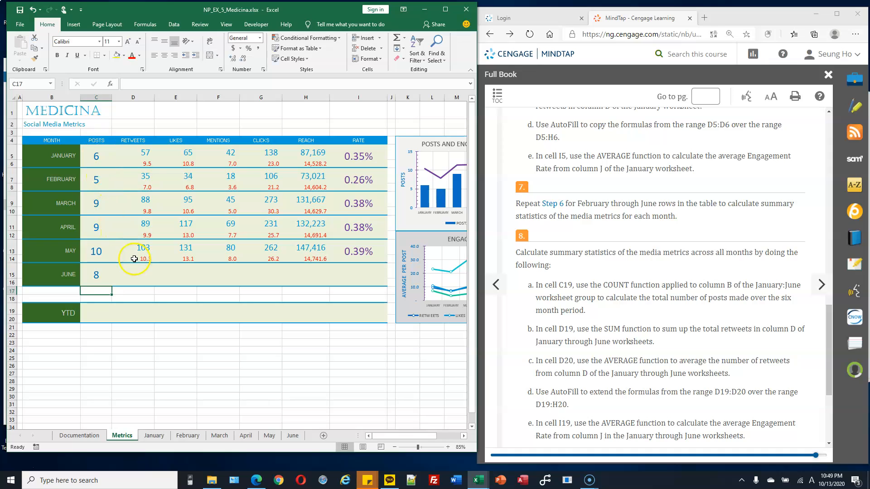
Enter =SUM(June!D:D) in cell D15 of the Metrics worksheet to total June's retweets.
{"action": "left_click", "coordinate": [143, 269]}
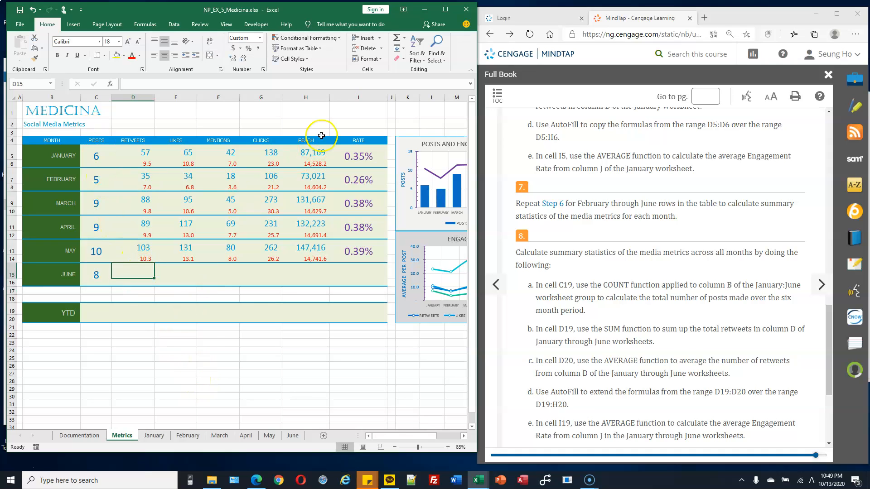
{"action": "left_click", "coordinate": [398, 41]}
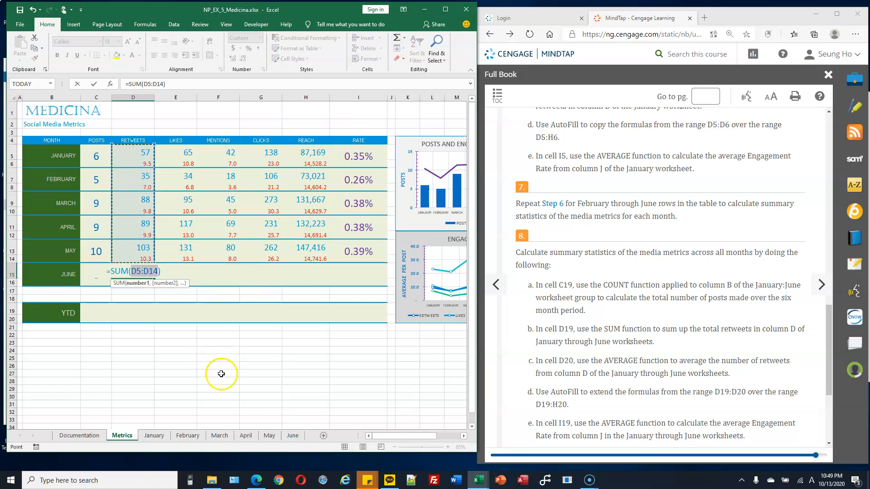
{"action": "left_click", "coordinate": [292, 436]}
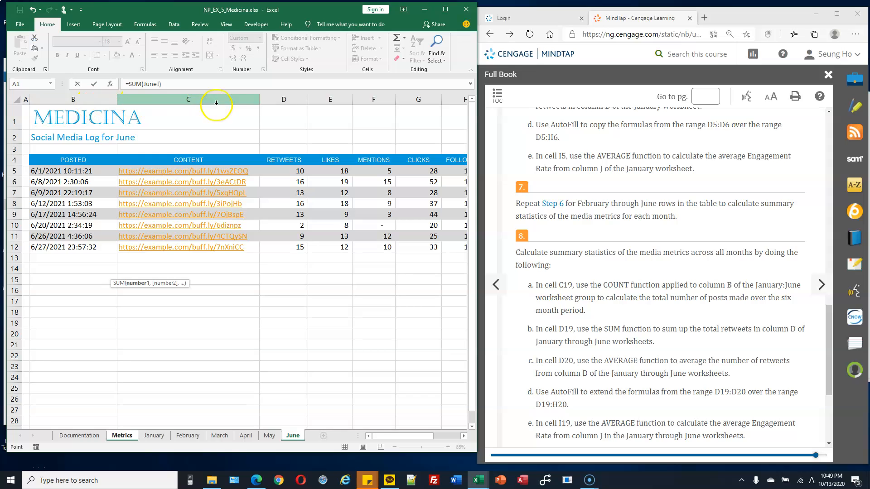
{"action": "left_click", "coordinate": [281, 100]}
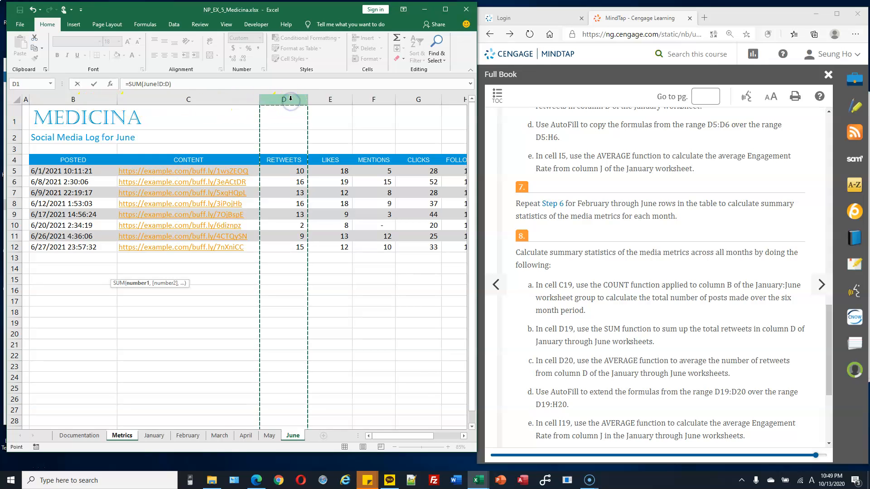
{"action": "key", "text": "Return"}
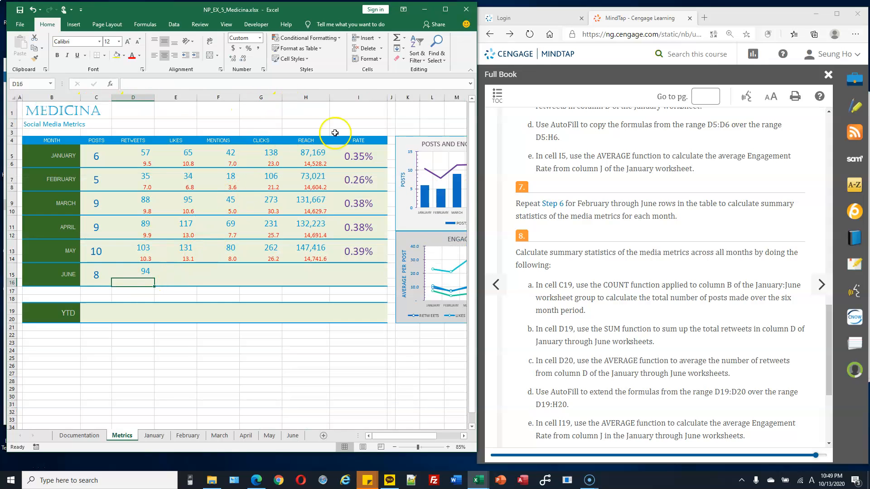
Enter =AVERAGE(June!D:D) in cell D16 of the Metrics worksheet and AutoFill the June formulas from D15:D16 across D15:H16.
{"action": "left_click", "coordinate": [405, 39]}
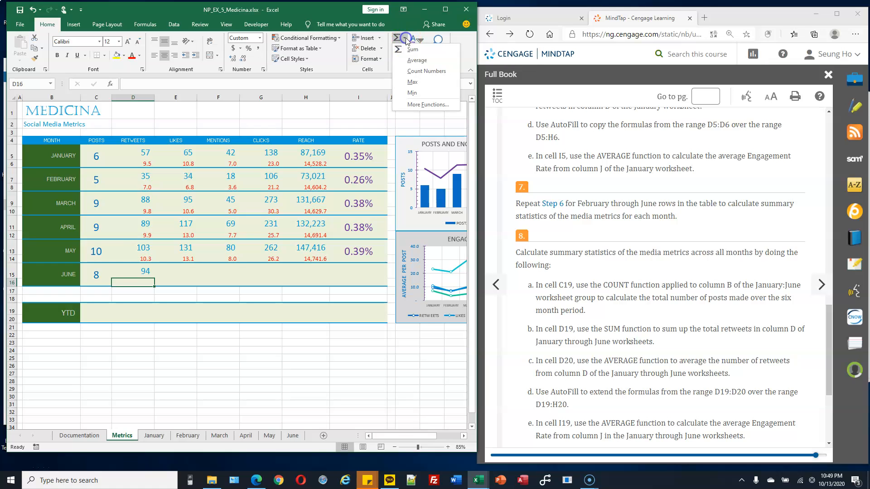
{"action": "left_click", "coordinate": [415, 61]}
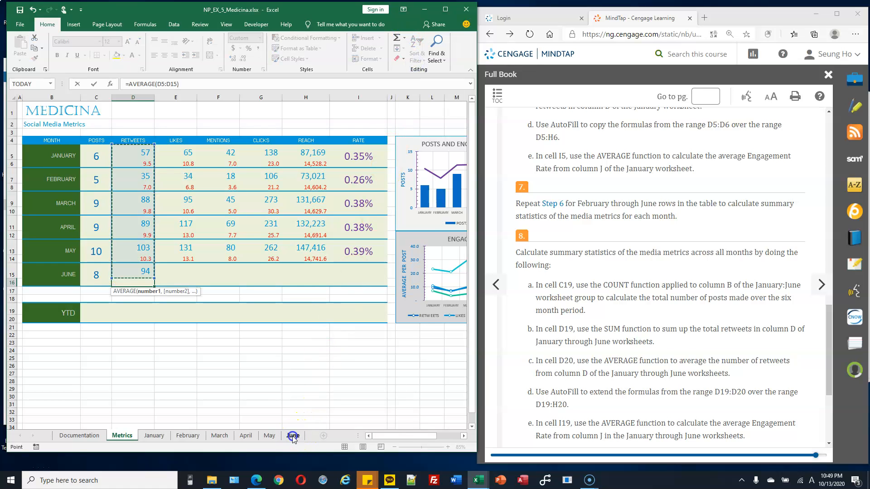
{"action": "left_click", "coordinate": [292, 436]}
{"action": "left_click", "coordinate": [297, 101]}
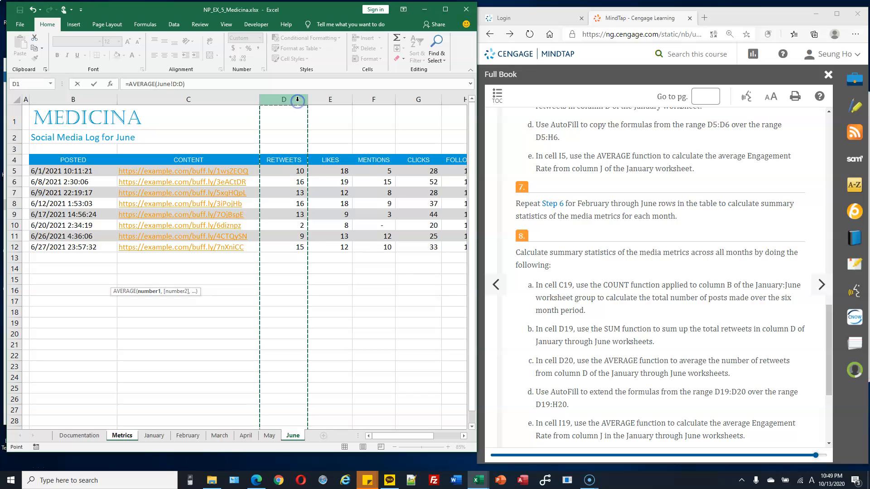
{"action": "key", "text": "Return"}
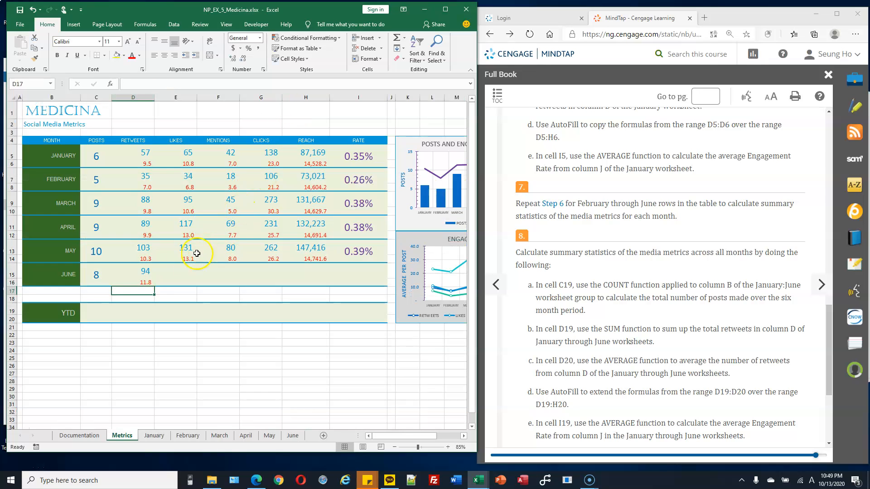
{"action": "left_click_drag", "start_coordinate": [147, 275], "coordinate": [320, 287]}
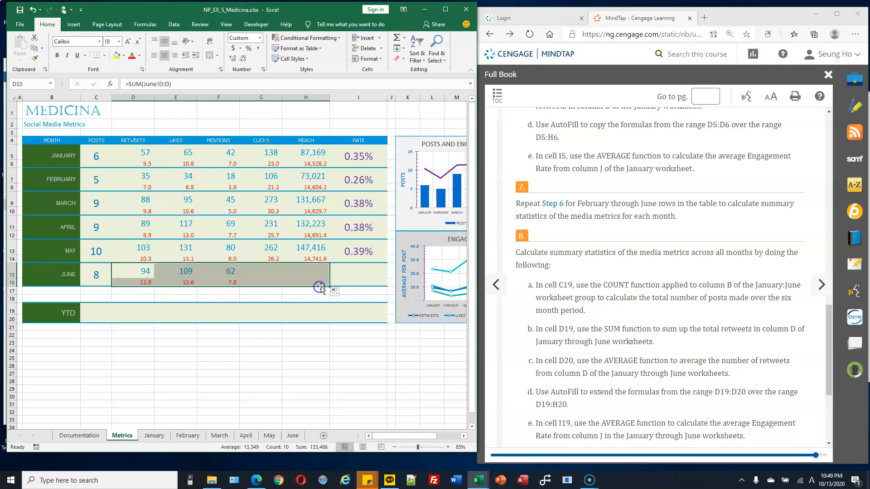
Enter =AVERAGE(June!J:J) in the June Rate cell I15 of the Metrics worksheet.
{"action": "left_click", "coordinate": [364, 276]}
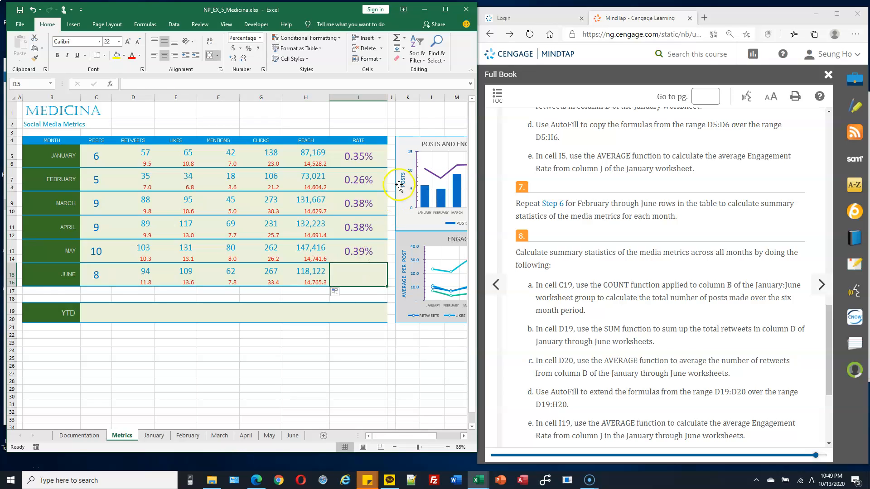
{"action": "left_click", "coordinate": [404, 37]}
{"action": "left_click", "coordinate": [414, 61]}
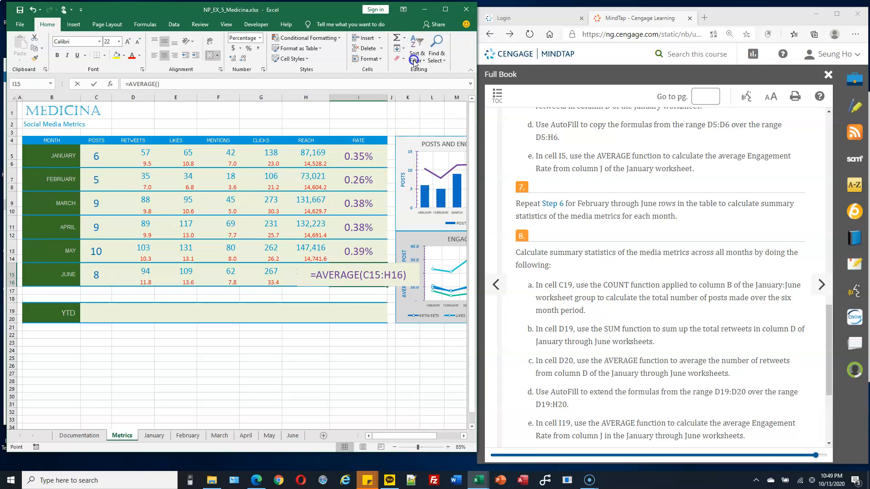
{"action": "left_click", "coordinate": [293, 436]}
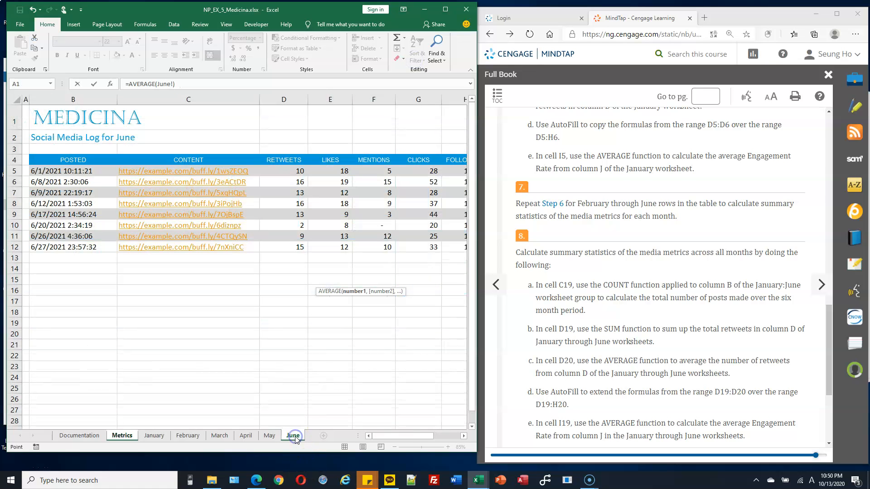
{"action": "left_click", "coordinate": [462, 436]}
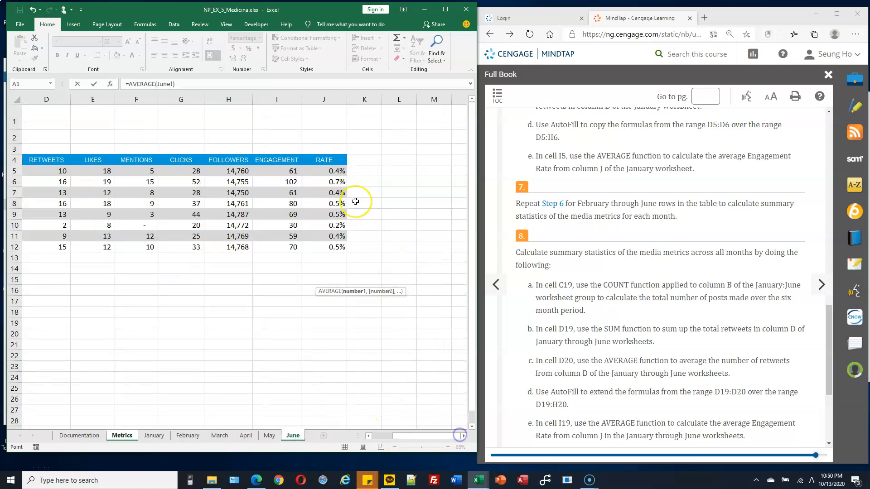
{"action": "left_click", "coordinate": [332, 98]}
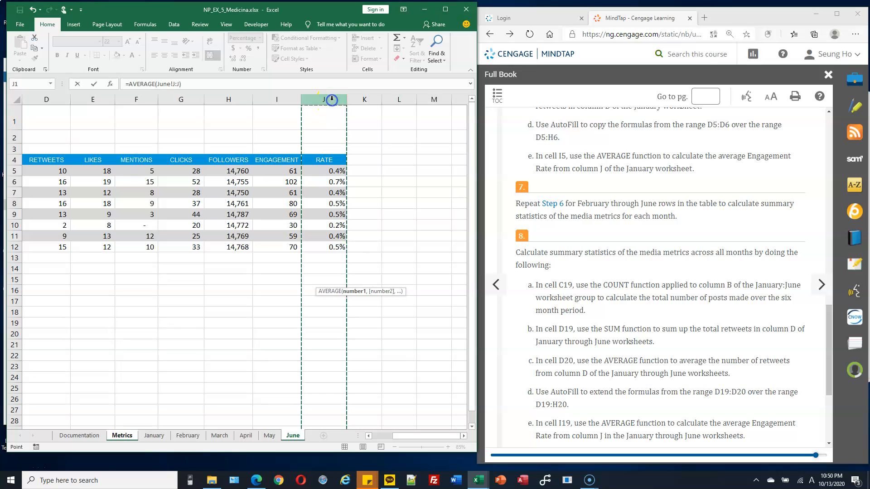
{"action": "key", "text": "Return"}
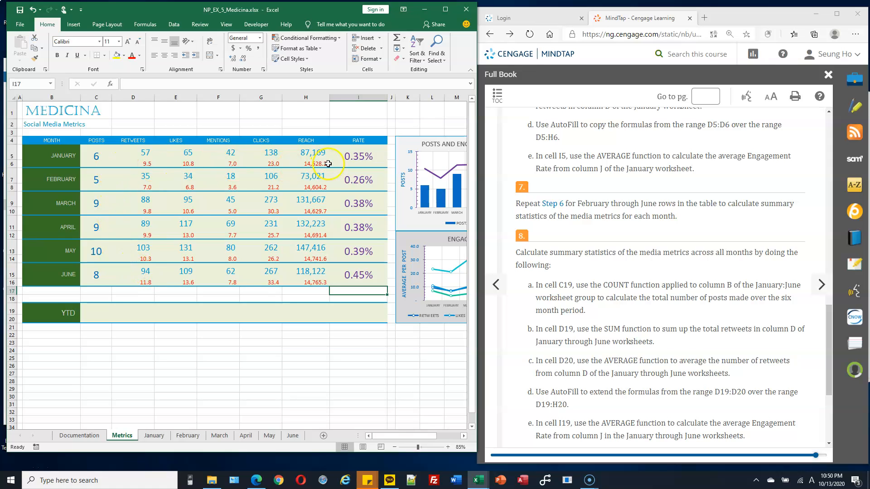
Read the step 8a instruction for cell C19 and examine the posted dates in column B of the January and June worksheets.
{"action": "left_click", "coordinate": [90, 313]}
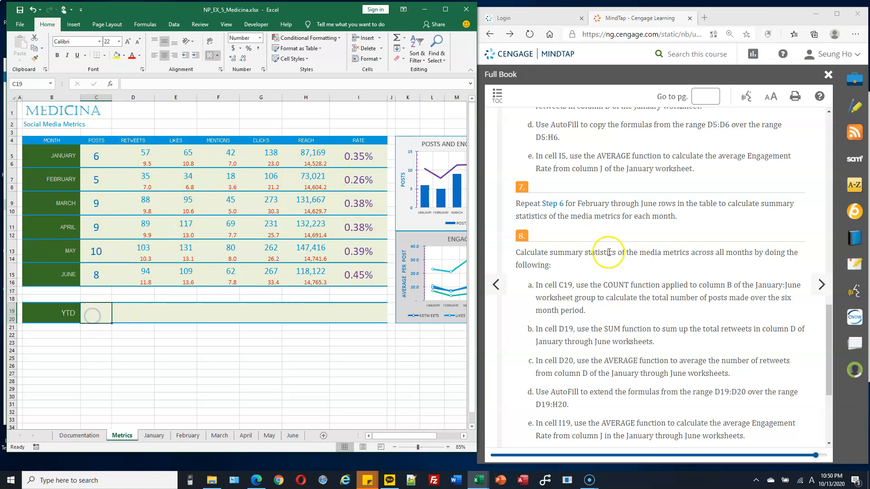
{"action": "scroll", "coordinate": [639, 234], "scroll_direction": "down", "scroll_amount": 2}
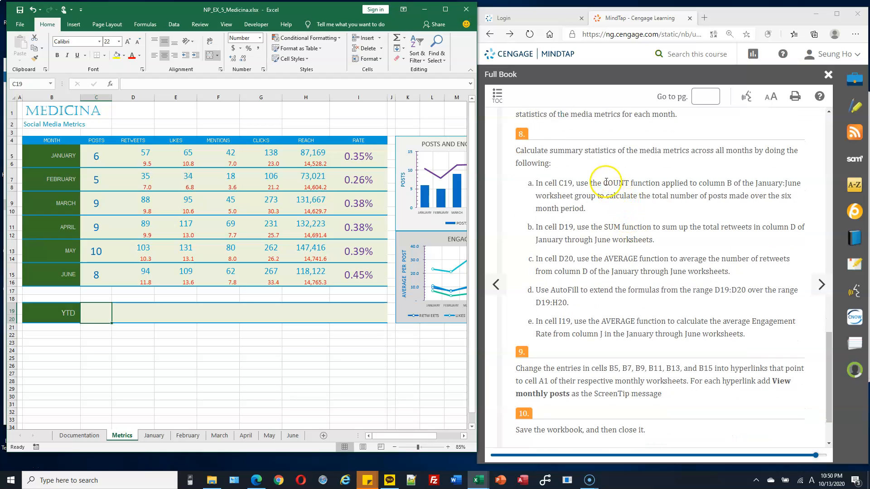
{"action": "left_click_drag", "start_coordinate": [608, 183], "coordinate": [643, 183]}
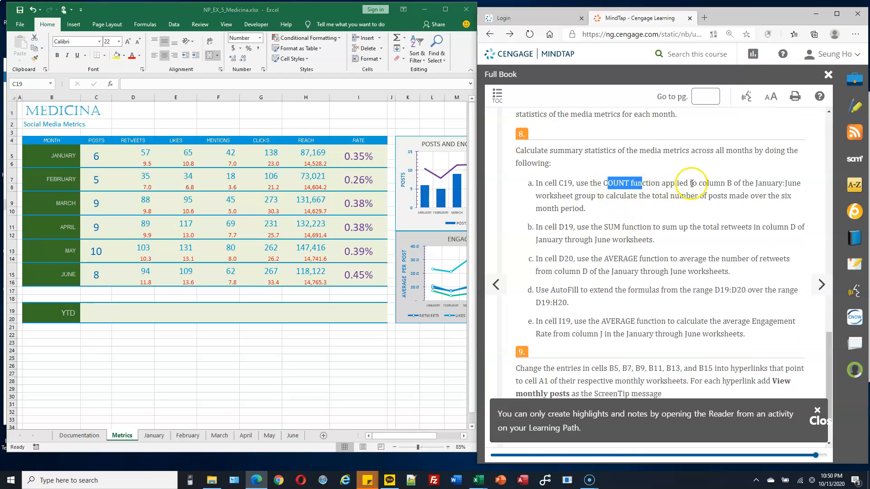
{"action": "left_click_drag", "start_coordinate": [701, 184], "coordinate": [732, 184]}
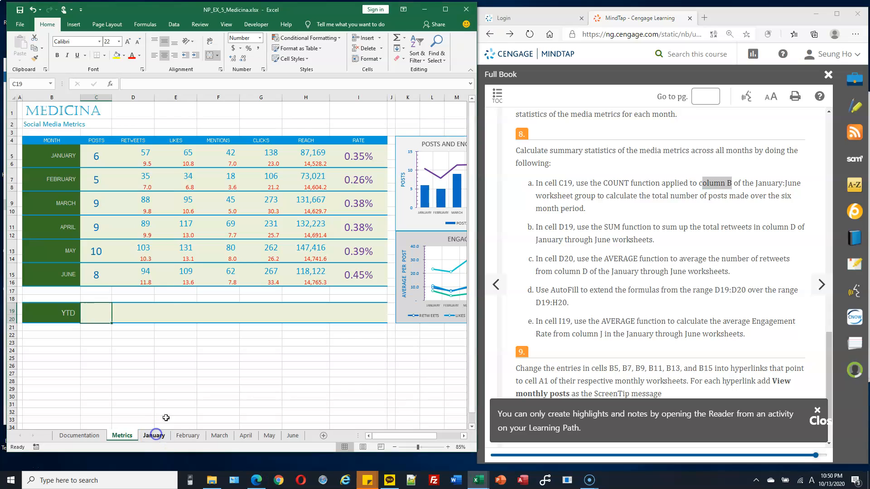
{"action": "left_click", "coordinate": [154, 436]}
{"action": "left_click_drag", "start_coordinate": [415, 436], "coordinate": [378, 439]}
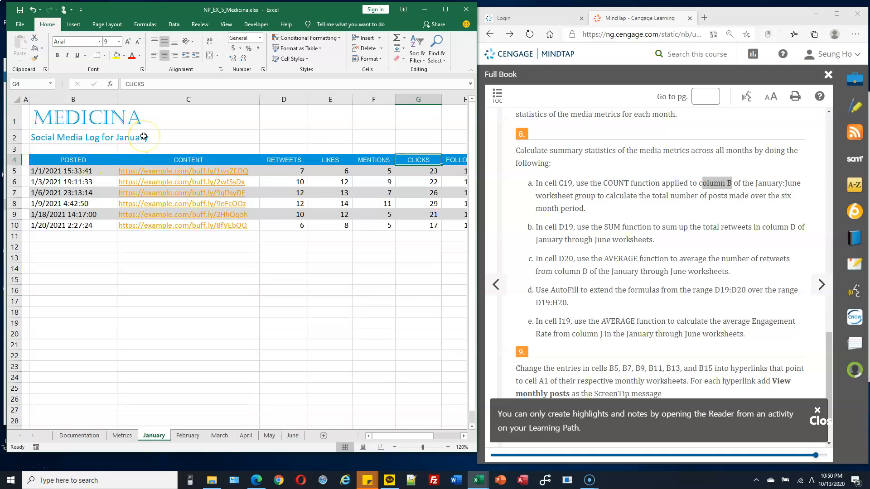
{"action": "left_click_drag", "start_coordinate": [82, 171], "coordinate": [87, 228]}
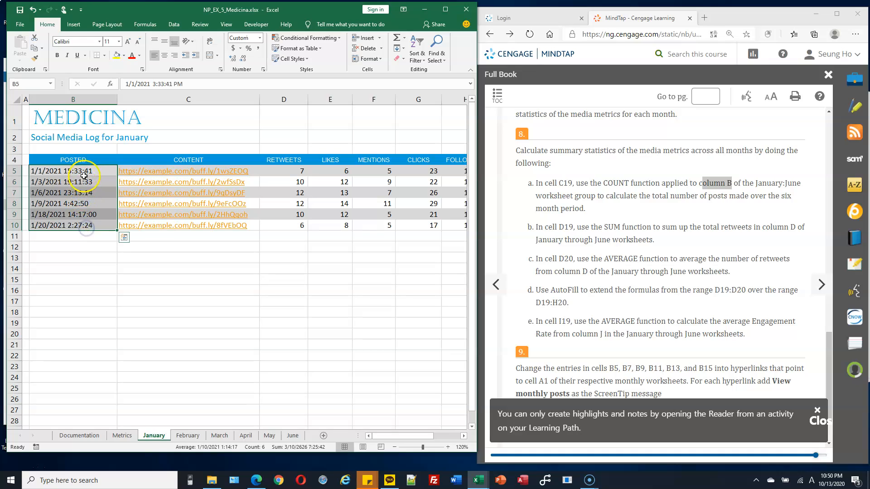
{"action": "left_click", "coordinate": [86, 170]}
{"action": "left_click_drag", "start_coordinate": [86, 170], "coordinate": [80, 225]}
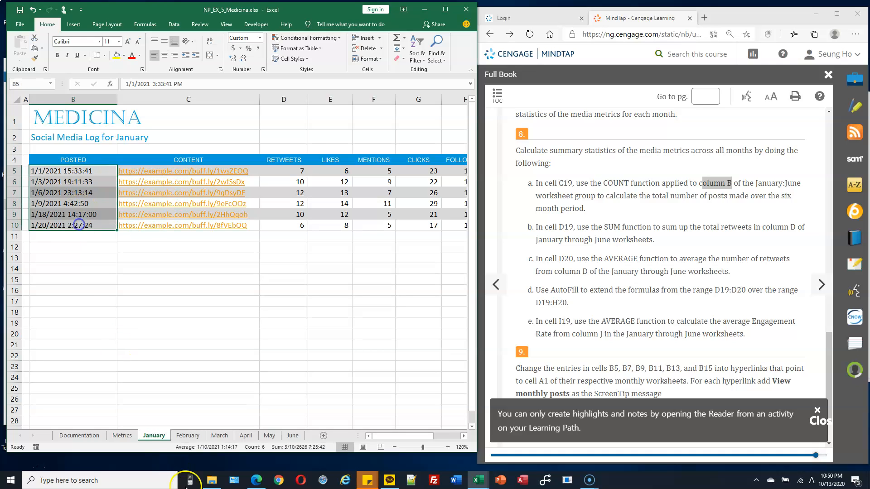
{"action": "left_click", "coordinate": [190, 436]}
{"action": "left_click", "coordinate": [293, 435]}
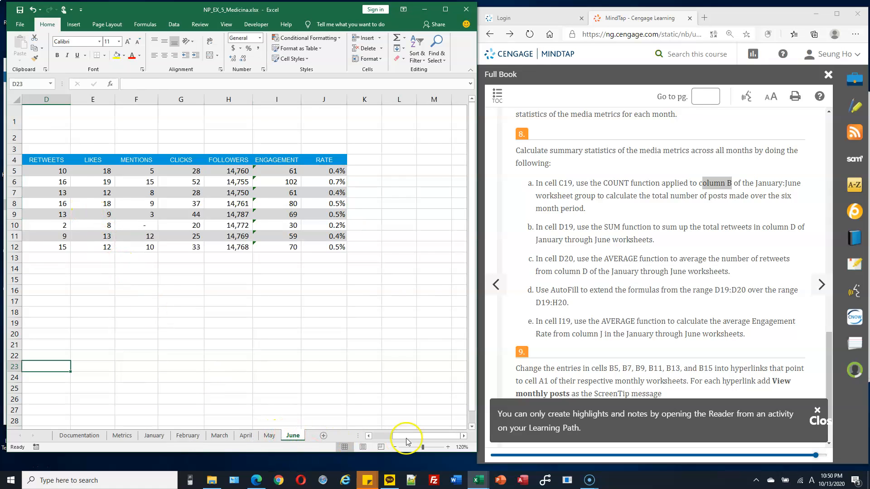
{"action": "left_click_drag", "start_coordinate": [406, 436], "coordinate": [386, 437]}
{"action": "left_click_drag", "start_coordinate": [70, 170], "coordinate": [75, 248]}
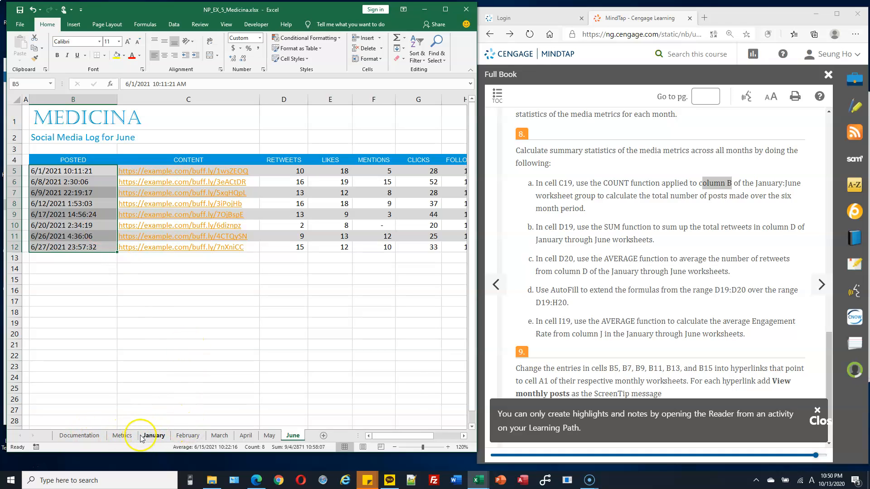
Enter =COUNT(January:June!B:B) in the YTD Posts cell C19 of the Metrics worksheet to count all posts.
{"action": "left_click", "coordinate": [121, 435]}
{"action": "left_click", "coordinate": [98, 312]}
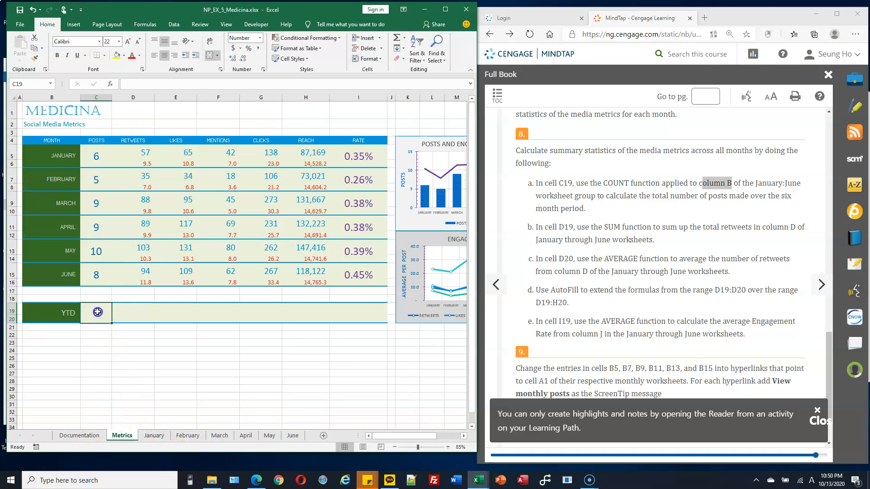
{"action": "type", "text": "=CO"}
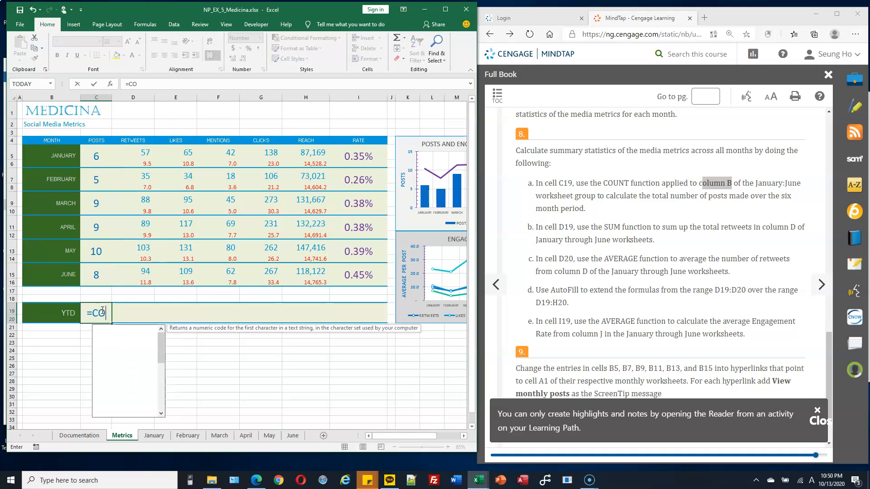
{"action": "type", "text": "UNT("}
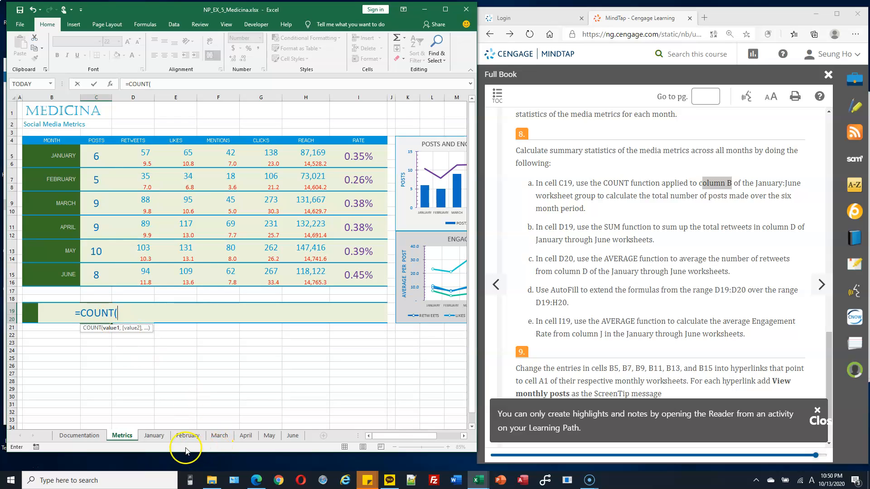
{"action": "left_click", "coordinate": [154, 436]}
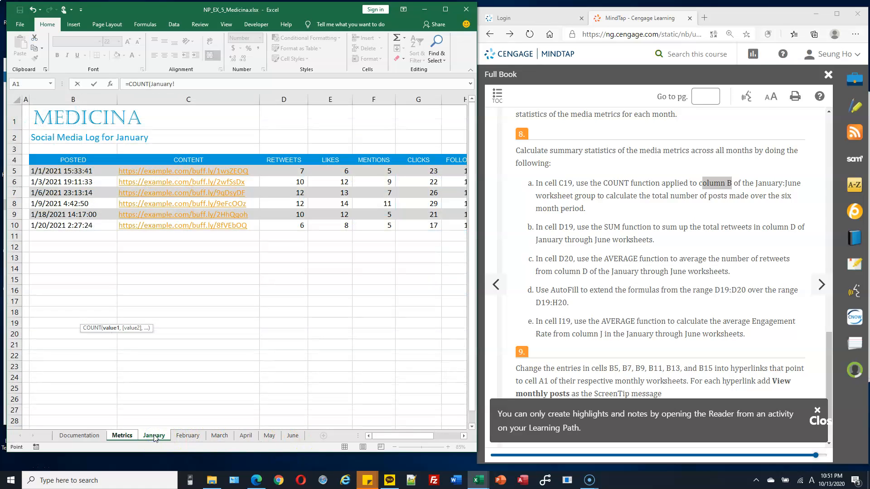
{"action": "left_click", "coordinate": [291, 437], "text": "shift"}
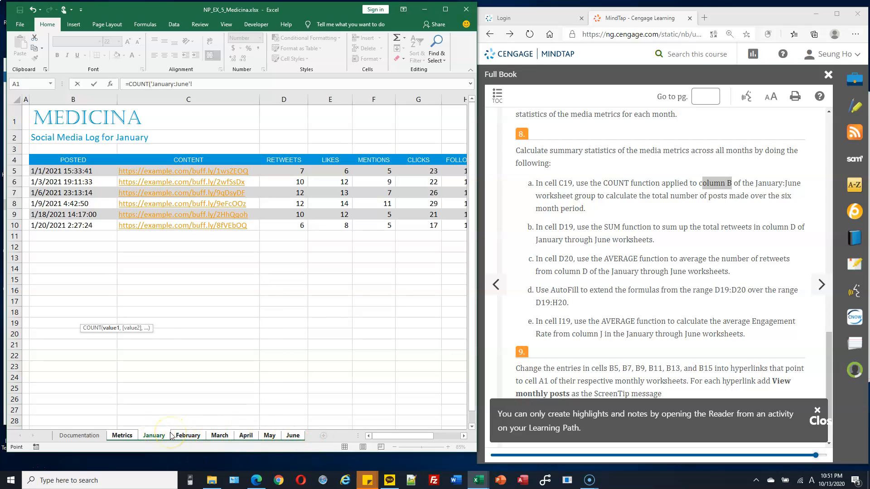
{"action": "left_click", "coordinate": [90, 101]}
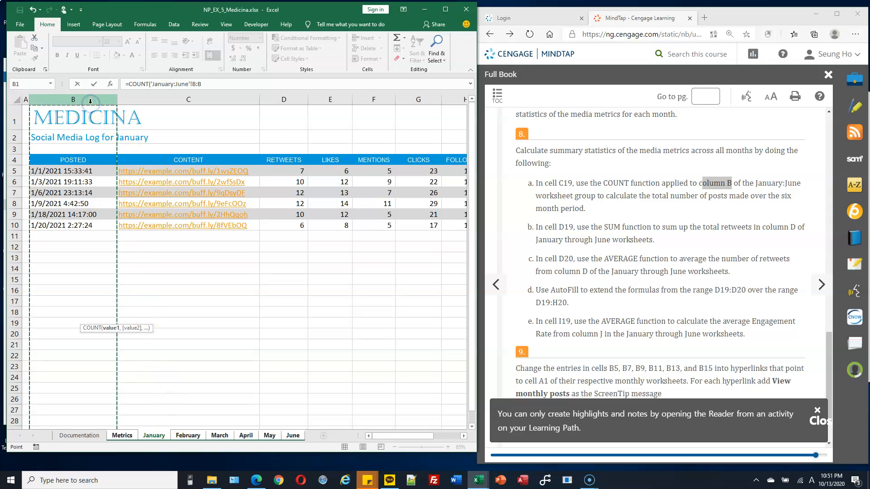
{"action": "key", "text": "Return"}
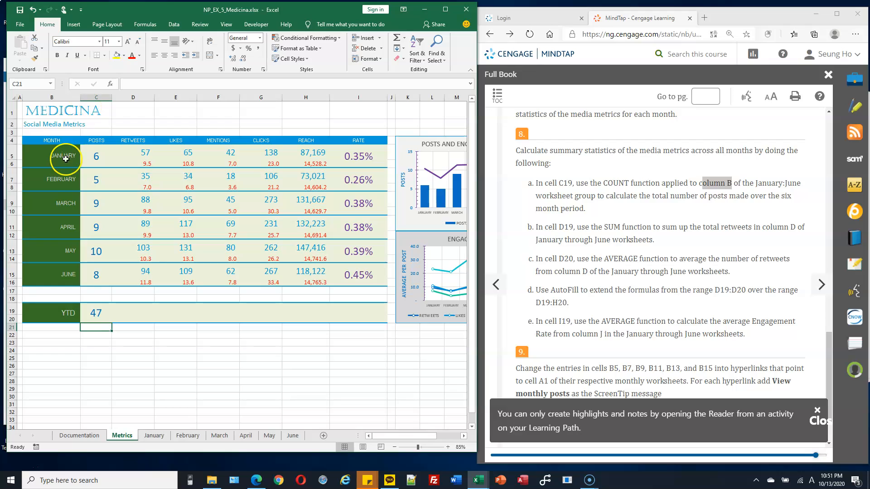
Open the formula in cell C19 and review its worksheet group and column references.
{"action": "left_click", "coordinate": [95, 315]}
{"action": "double_click", "coordinate": [95, 315]}
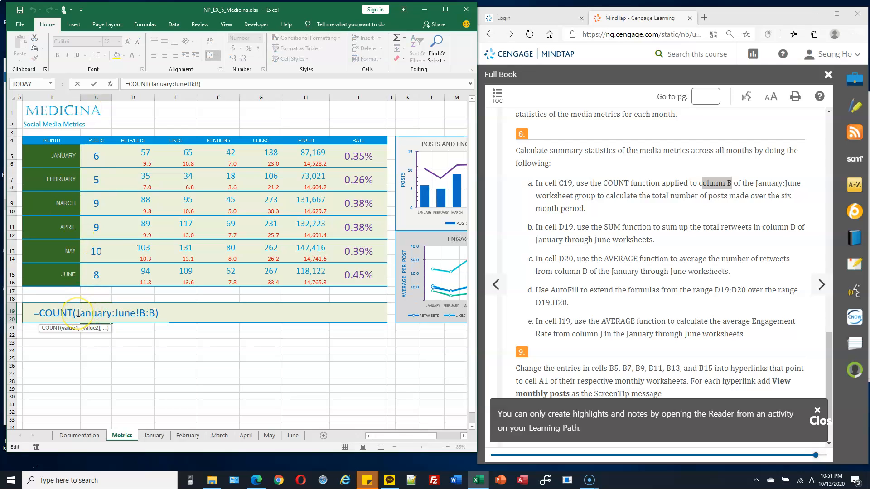
{"action": "left_click_drag", "start_coordinate": [81, 314], "coordinate": [106, 314]}
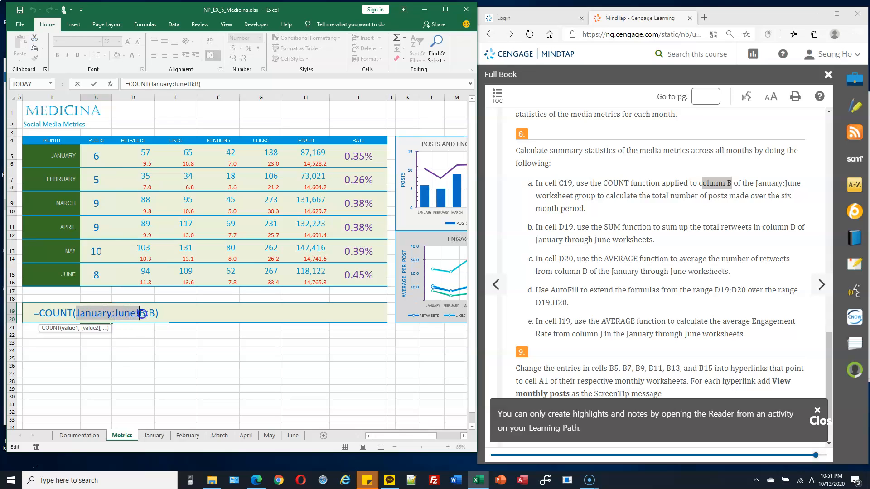
{"action": "left_click", "coordinate": [141, 313]}
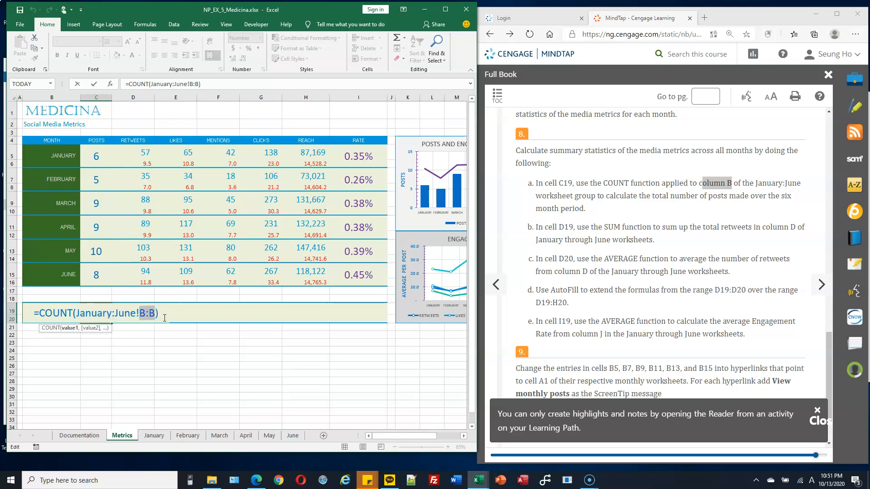
Close the C19 formula and enter =SUM(January:June!D:D) in cell D19 of the Metrics worksheet to total all retweets.
{"action": "key", "text": "Return"}
{"action": "left_click", "coordinate": [133, 312]}
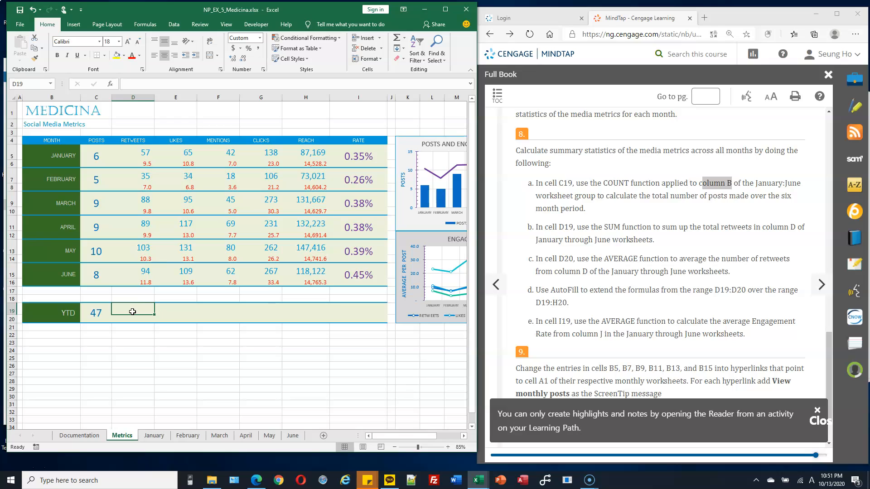
{"action": "left_click", "coordinate": [397, 38]}
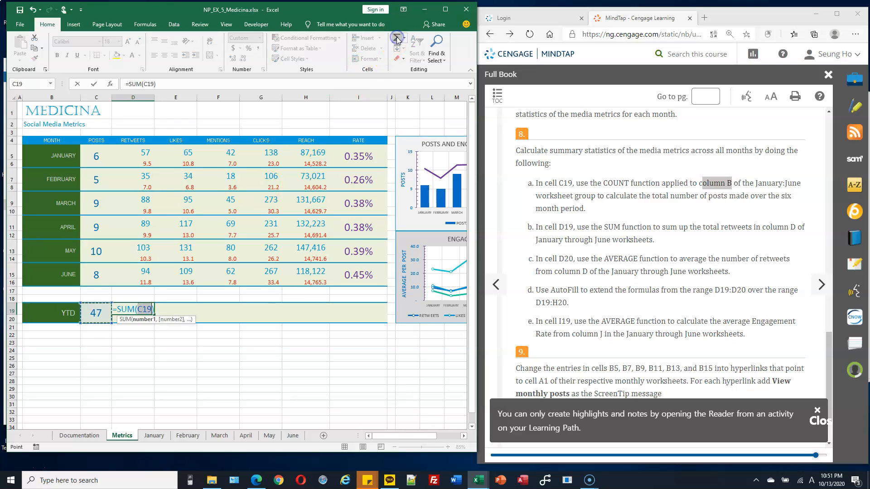
{"action": "left_click", "coordinate": [153, 436]}
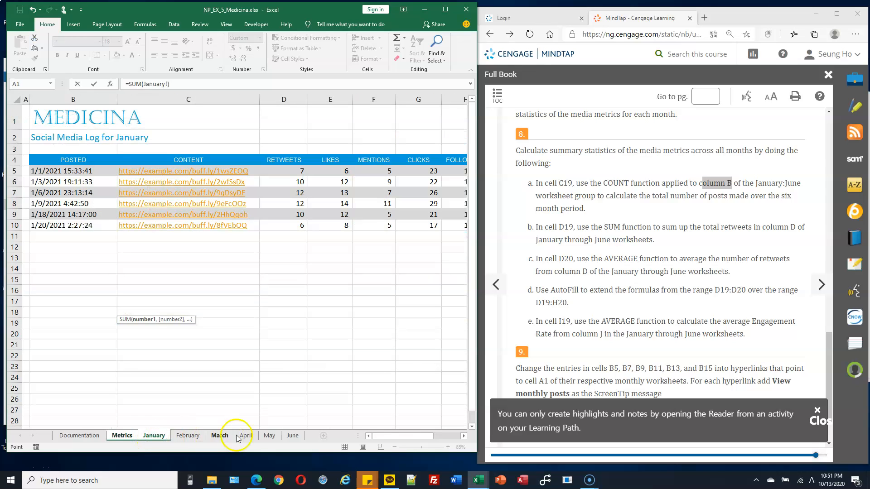
{"action": "left_click", "coordinate": [293, 436], "text": "shift"}
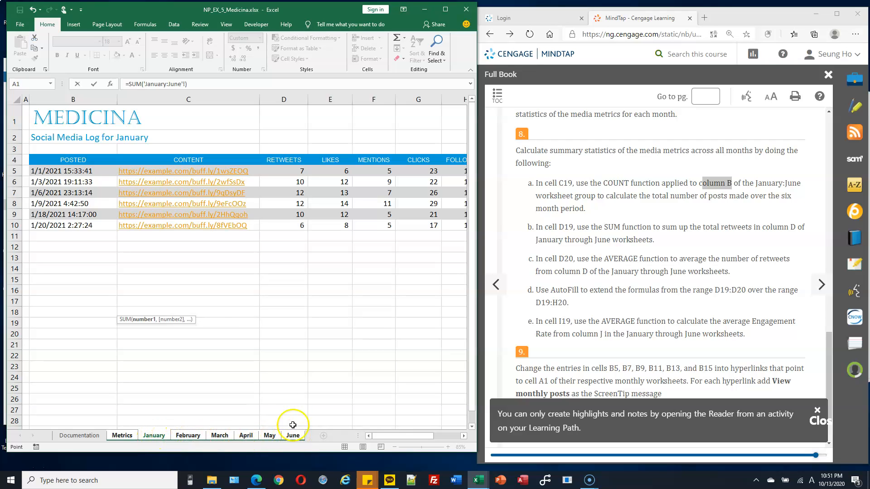
{"action": "left_click", "coordinate": [294, 101]}
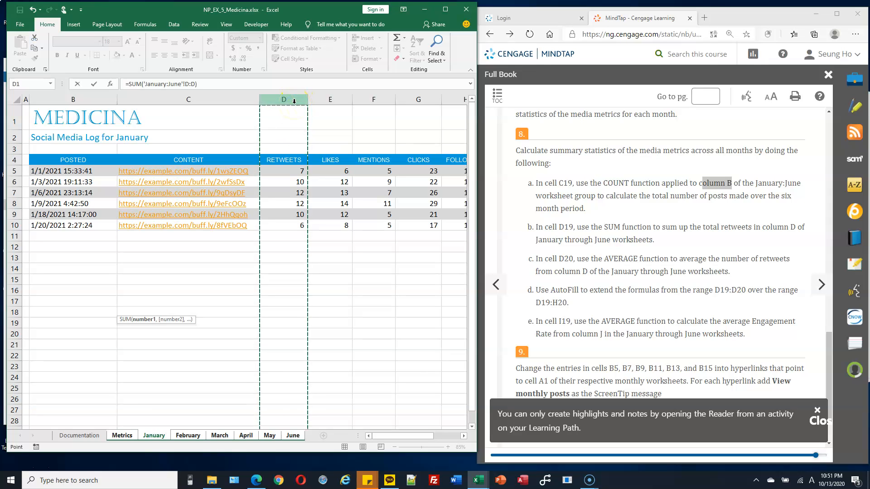
{"action": "key", "text": "Return"}
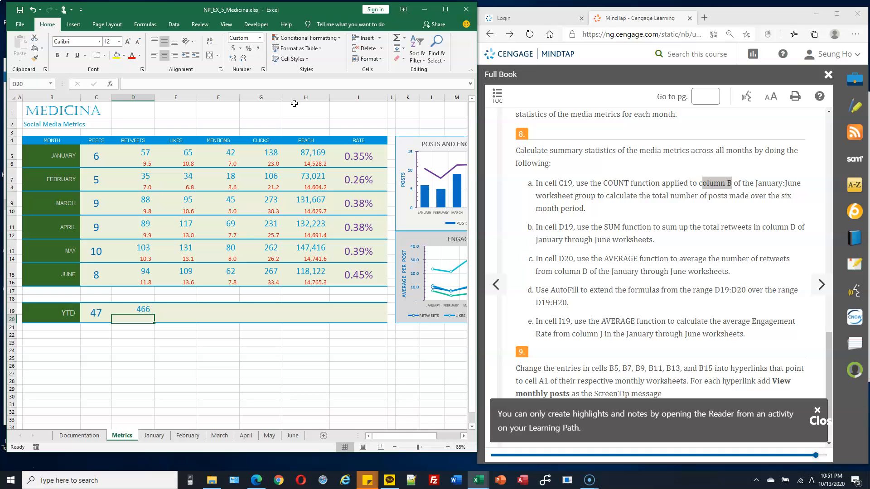
Examine the retweet values in column D of the January and February worksheets and view the June worksheet.
{"action": "left_click", "coordinate": [153, 436]}
{"action": "left_click_drag", "start_coordinate": [300, 171], "coordinate": [297, 227]}
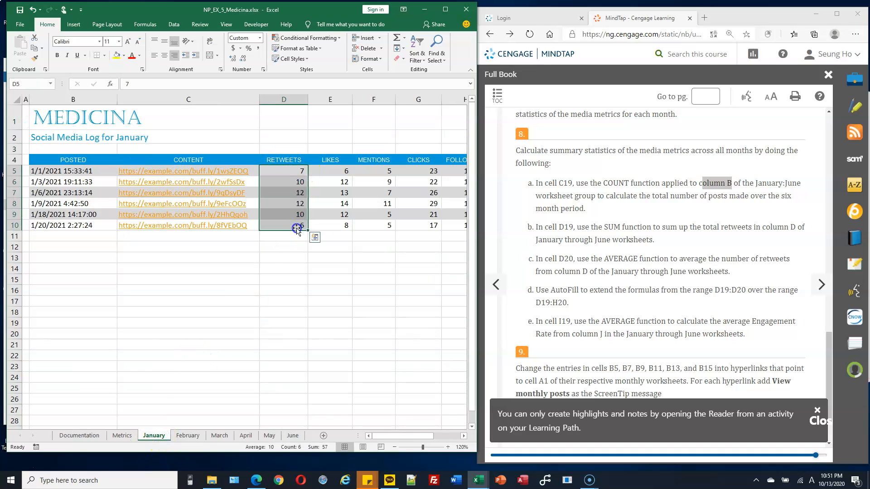
{"action": "left_click", "coordinate": [187, 436]}
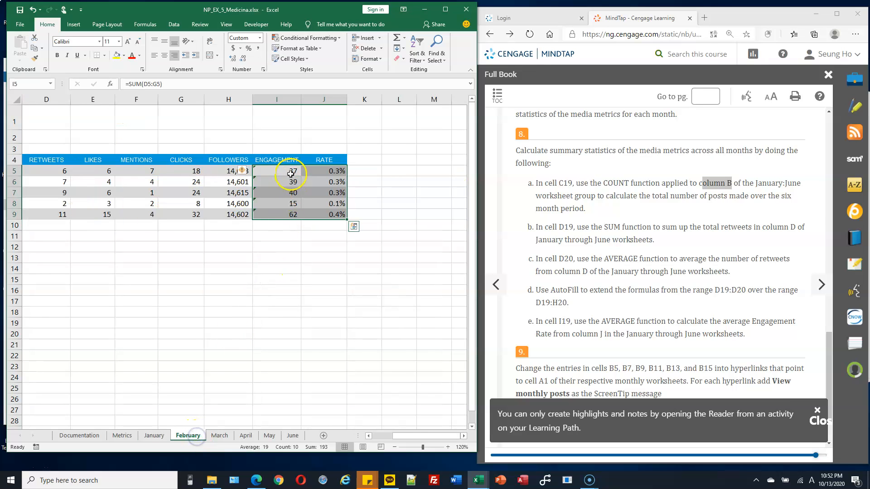
{"action": "left_click_drag", "start_coordinate": [43, 171], "coordinate": [41, 225]}
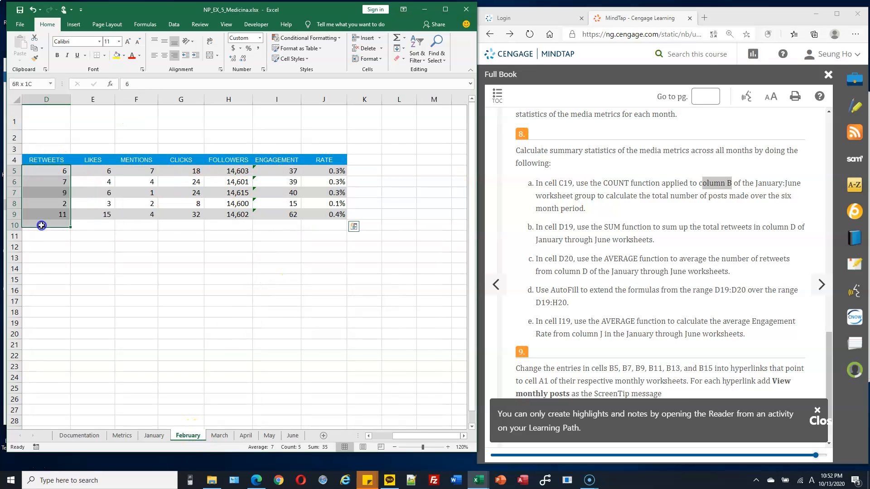
{"action": "left_click", "coordinate": [291, 436]}
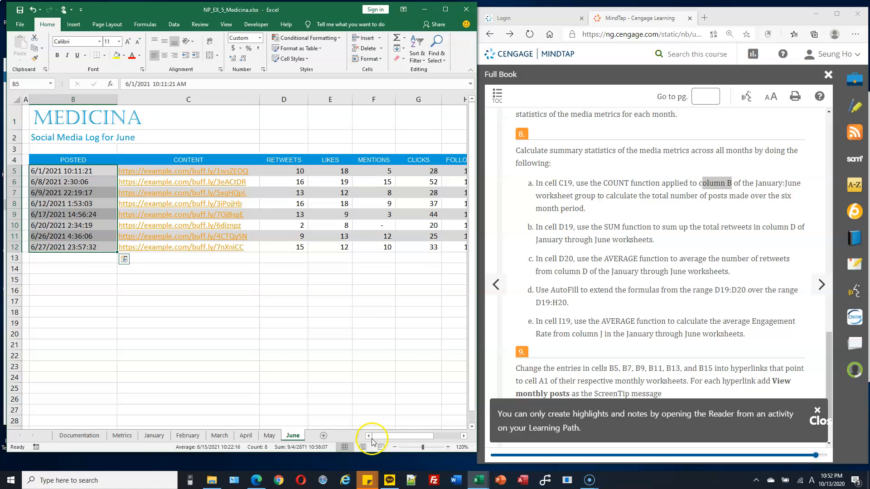
Enter =AVERAGE(January:June!D:D) in cell D20 of the Metrics worksheet and AutoFill D19:D20 across the range D19:H20.
{"action": "left_click", "coordinate": [122, 436]}
{"action": "left_click", "coordinate": [137, 317]}
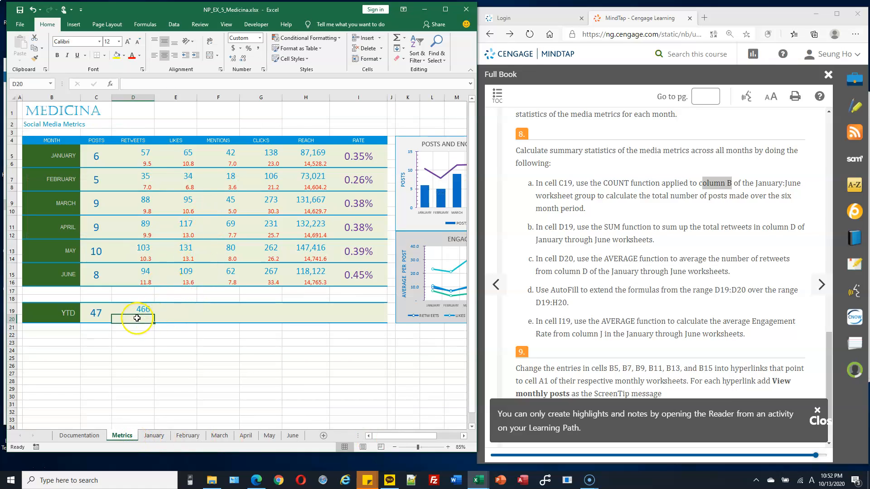
{"action": "left_click", "coordinate": [403, 37]}
{"action": "left_click", "coordinate": [413, 59]}
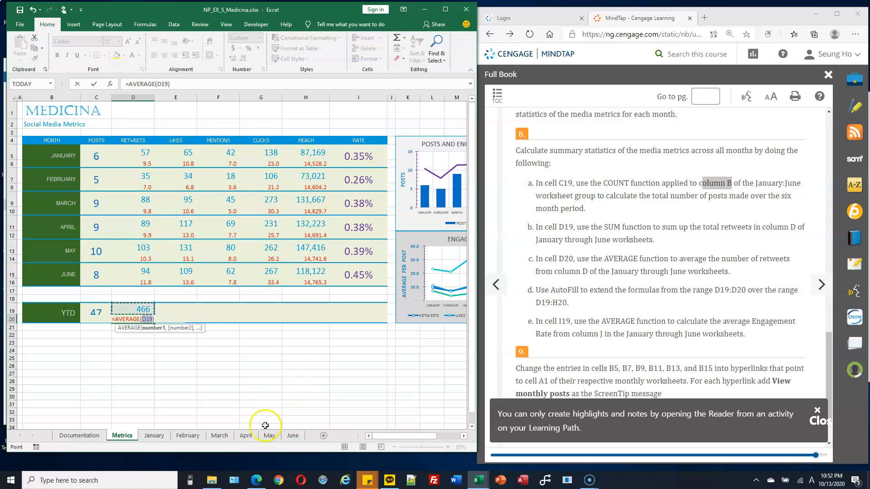
{"action": "left_click", "coordinate": [154, 436]}
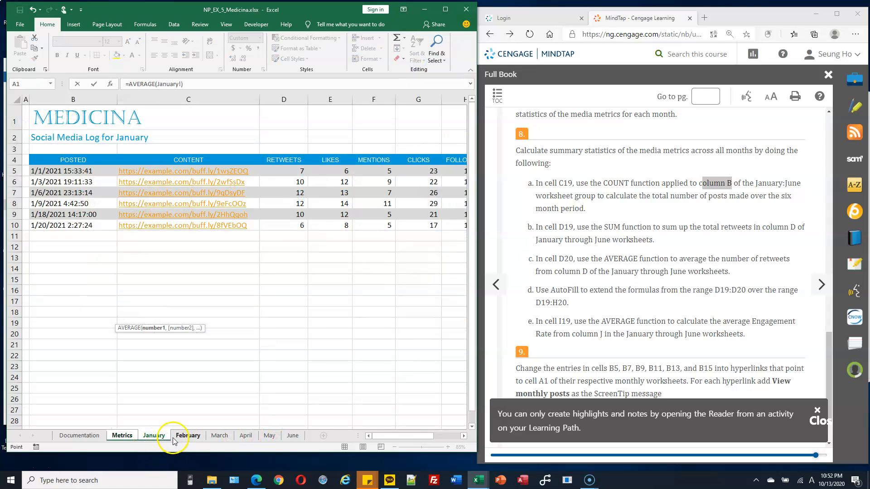
{"action": "left_click", "coordinate": [293, 436], "text": "shift"}
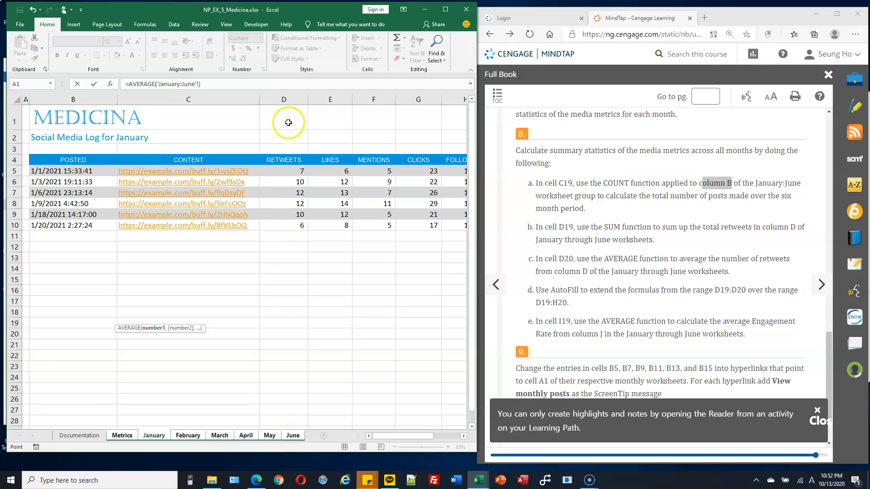
{"action": "left_click", "coordinate": [297, 98]}
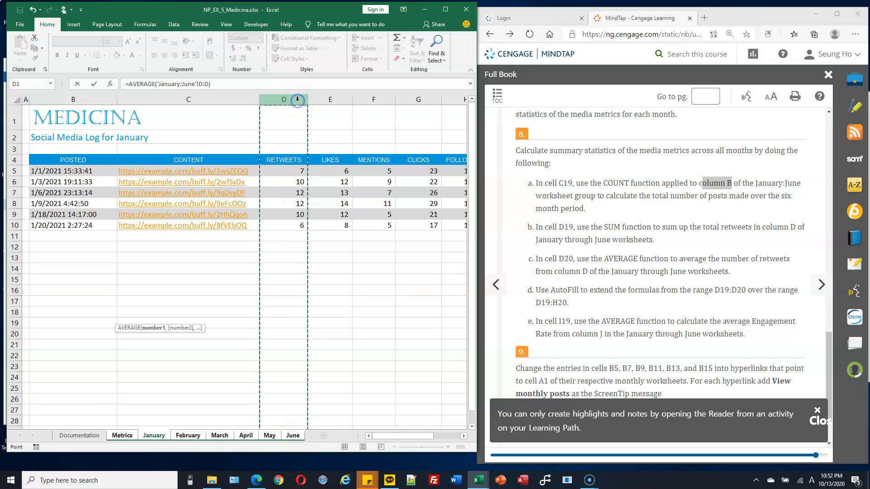
{"action": "key", "text": "Return"}
{"action": "left_click_drag", "start_coordinate": [133, 310], "coordinate": [316, 324]}
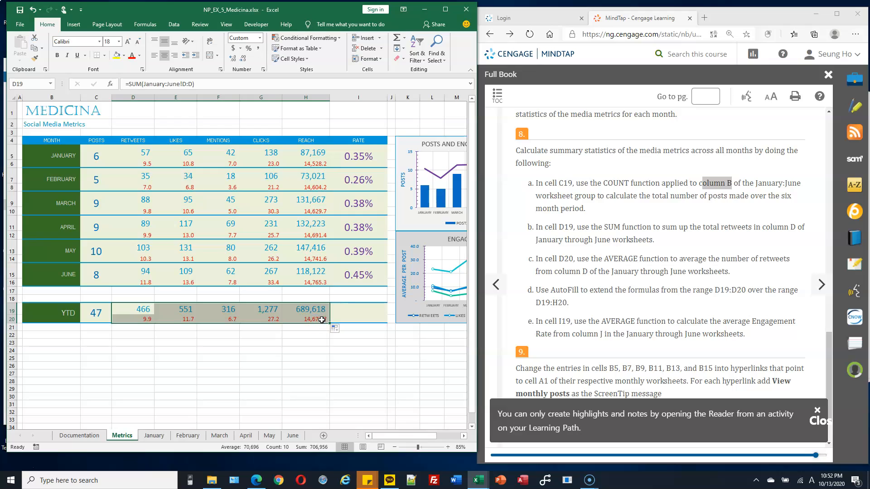
Enter =AVERAGE(January:June!J:J) in the YTD Rate cell I19 of the Metrics worksheet.
{"action": "left_click", "coordinate": [346, 313]}
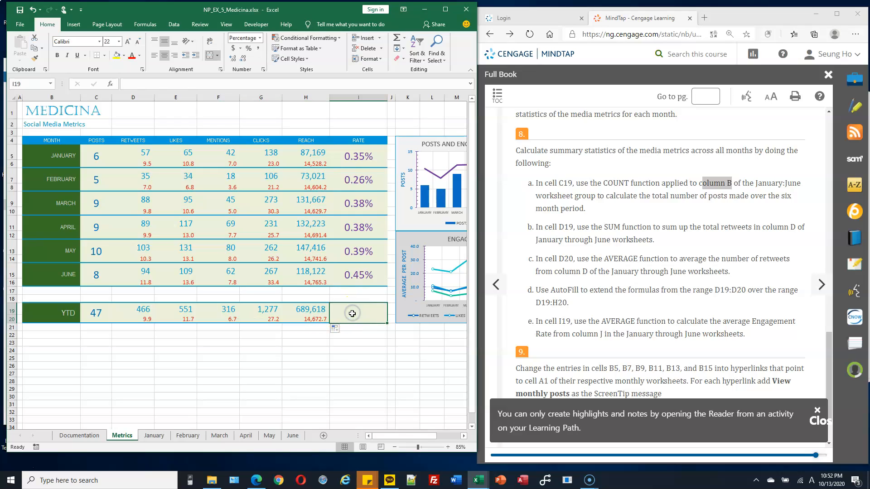
{"action": "left_click", "coordinate": [403, 38]}
{"action": "left_click", "coordinate": [417, 60]}
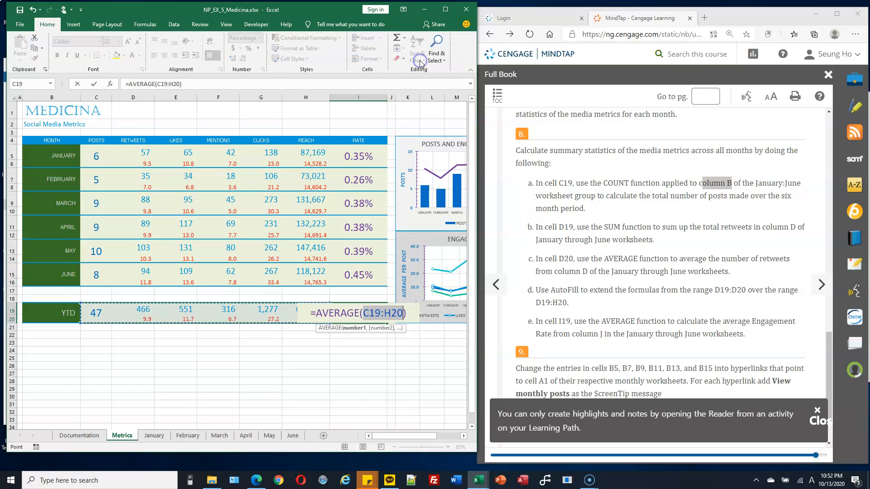
{"action": "left_click", "coordinate": [153, 436]}
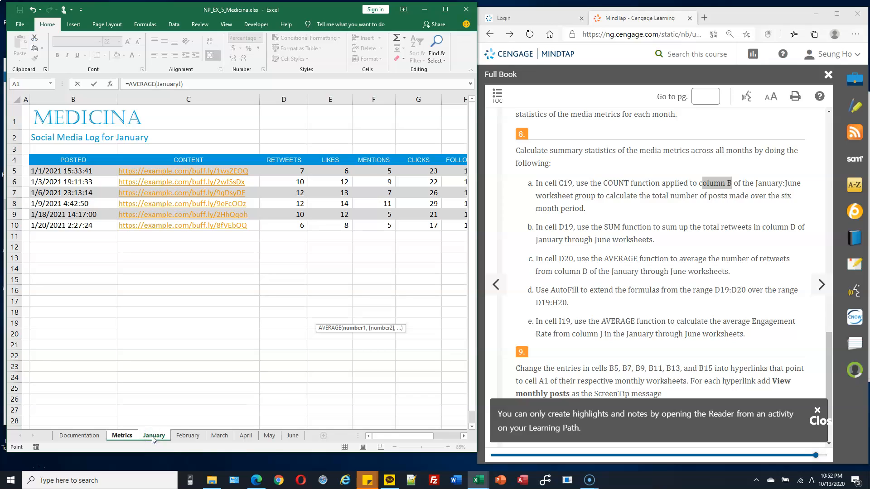
{"action": "left_click", "coordinate": [292, 438], "text": "shift"}
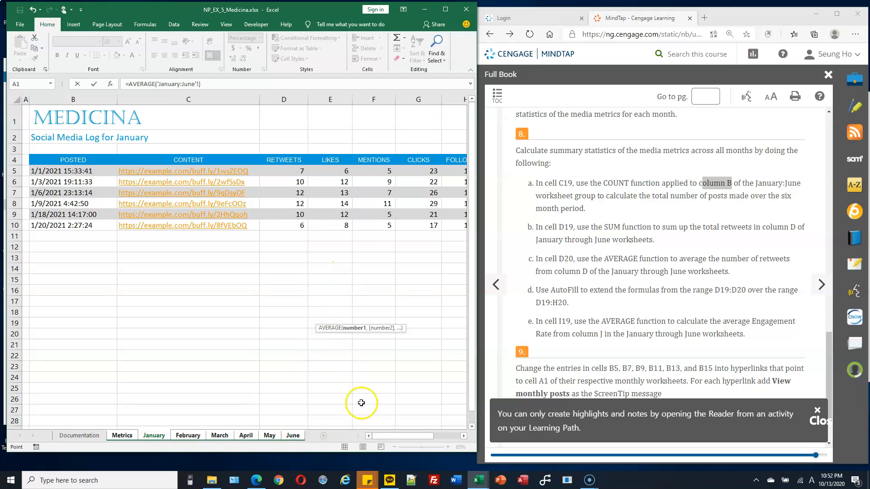
{"action": "left_click_drag", "start_coordinate": [393, 436], "coordinate": [437, 436]}
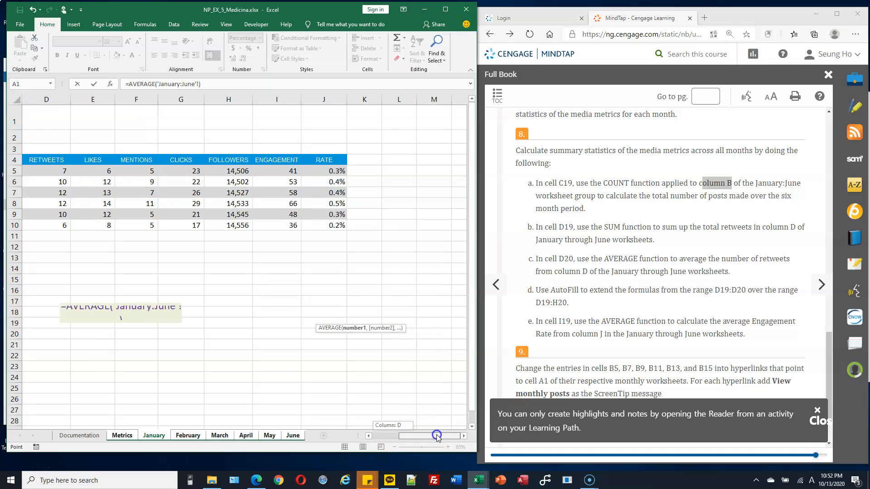
{"action": "left_click", "coordinate": [330, 99]}
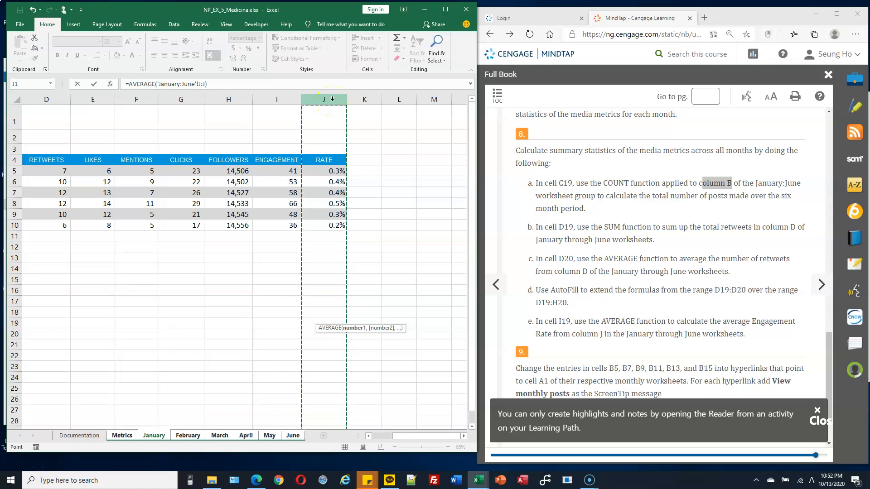
{"action": "key", "text": "Return"}
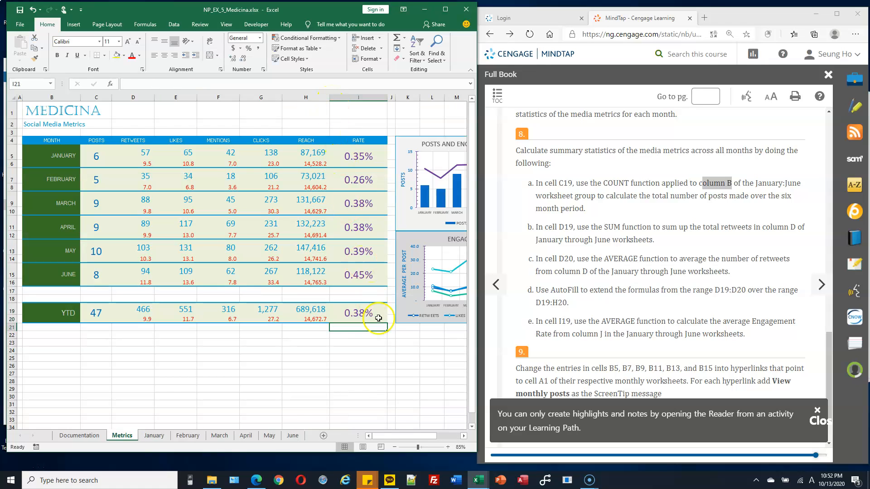
Read the step 9 hyperlink instruction and examine cell B5 on Metrics and its target cell A1 on the January worksheet.
{"action": "scroll", "coordinate": [595, 268], "scroll_direction": "down", "scroll_amount": 3}
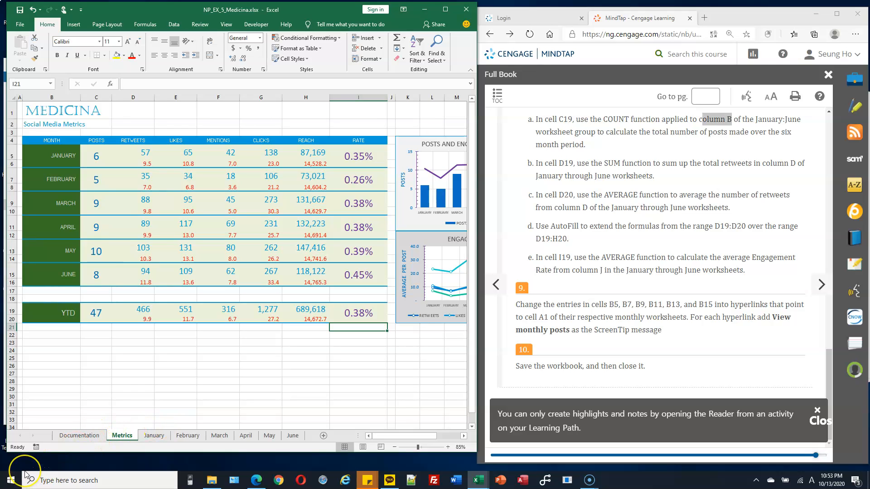
{"action": "left_click", "coordinate": [65, 158]}
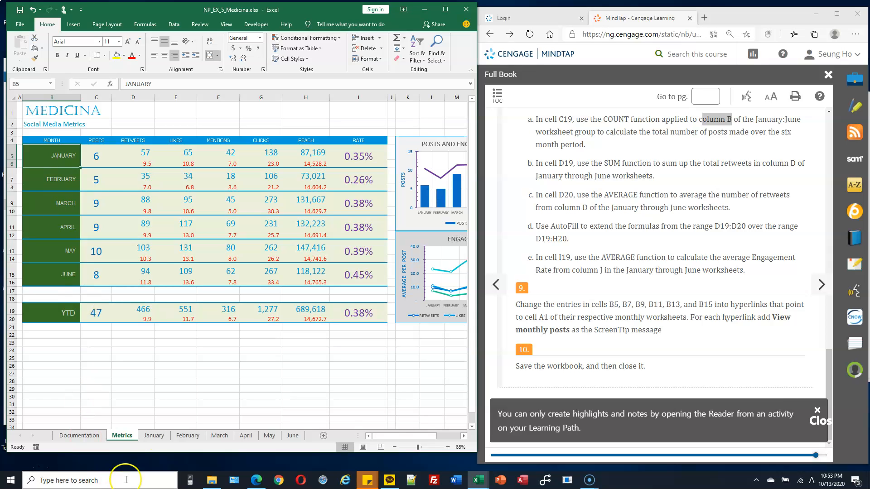
{"action": "left_click", "coordinate": [154, 436]}
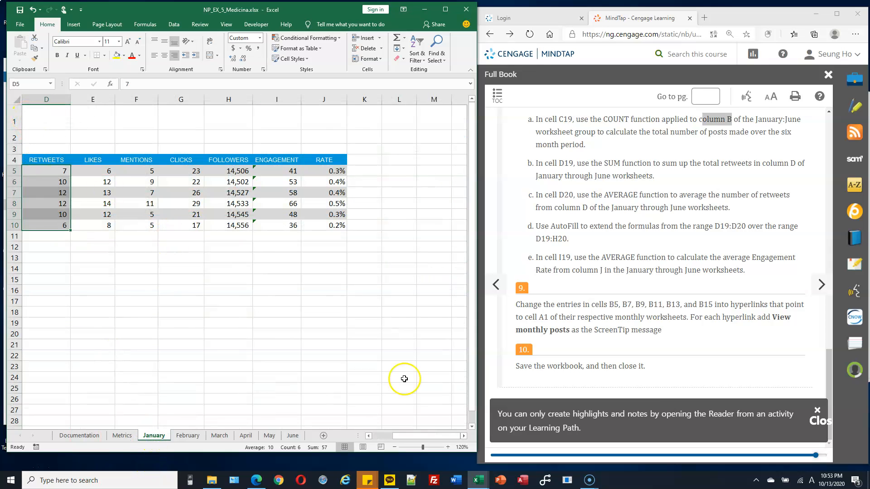
{"action": "left_click", "coordinate": [373, 436]}
{"action": "left_click", "coordinate": [27, 118]}
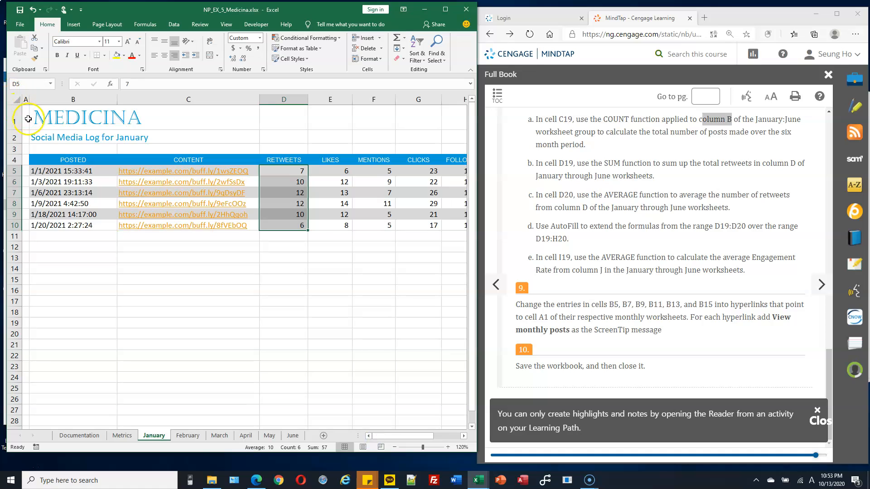
{"action": "left_click", "coordinate": [122, 436]}
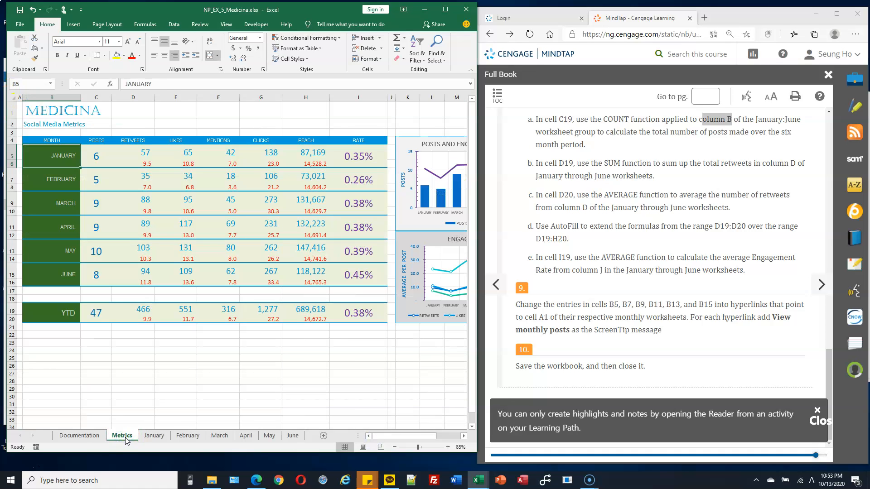
Point a new hyperlink for the JANUARY entry in cell B5 of Metrics to cell A1 of the January worksheet.
{"action": "left_click", "coordinate": [58, 154]}
{"action": "left_click", "coordinate": [74, 25]}
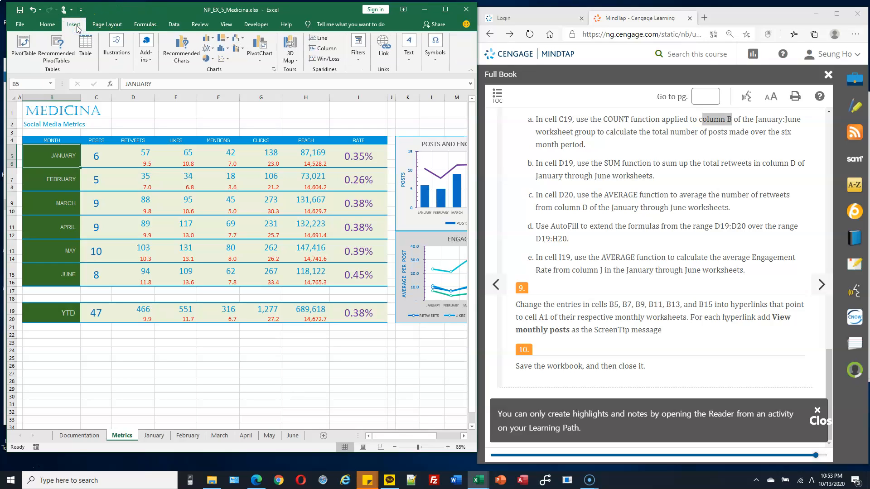
{"action": "left_click", "coordinate": [388, 50]}
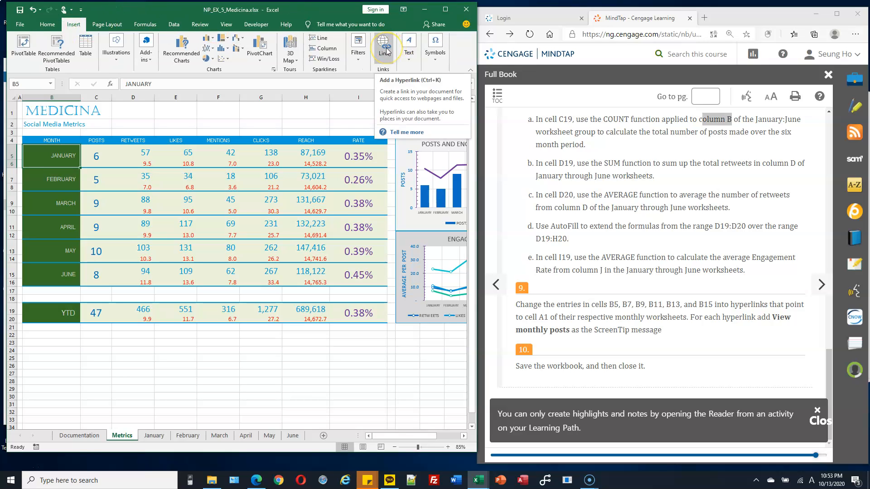
{"action": "left_click", "coordinate": [387, 49]}
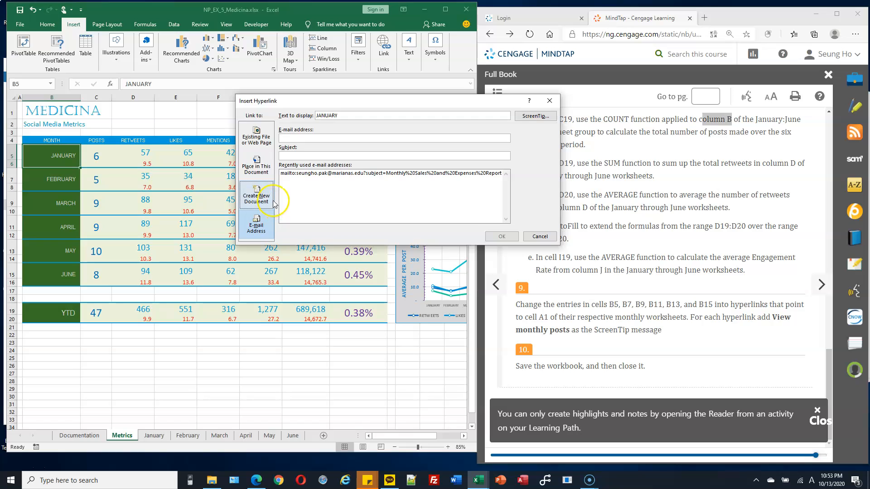
{"action": "left_click", "coordinate": [263, 166]}
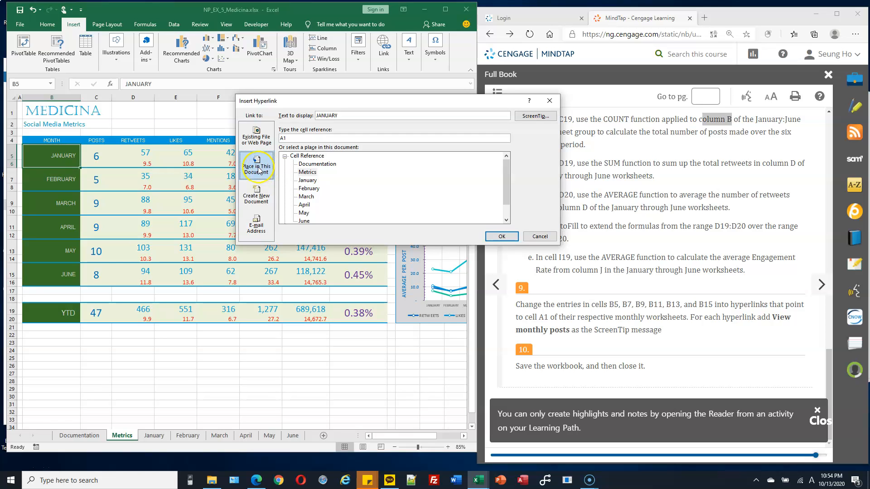
{"action": "left_click", "coordinate": [308, 180]}
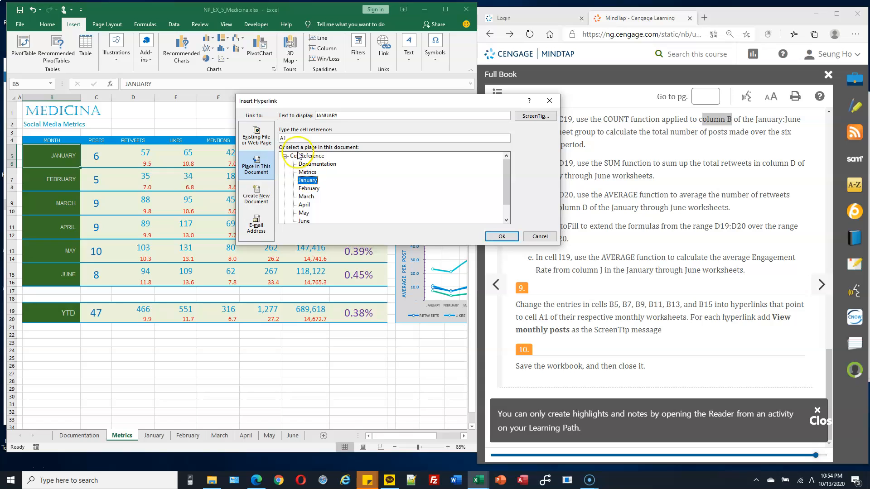
{"action": "left_click", "coordinate": [54, 159]}
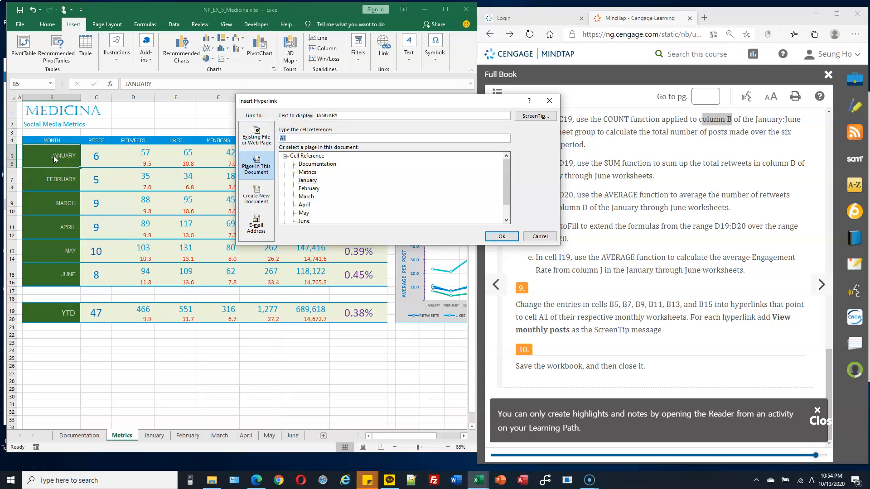
{"action": "left_click", "coordinate": [289, 138]}
Give the January hyperlink the ScreenTip View monthly posts, create it, and test the link before returning to Metrics.
{"action": "left_click", "coordinate": [535, 116]}
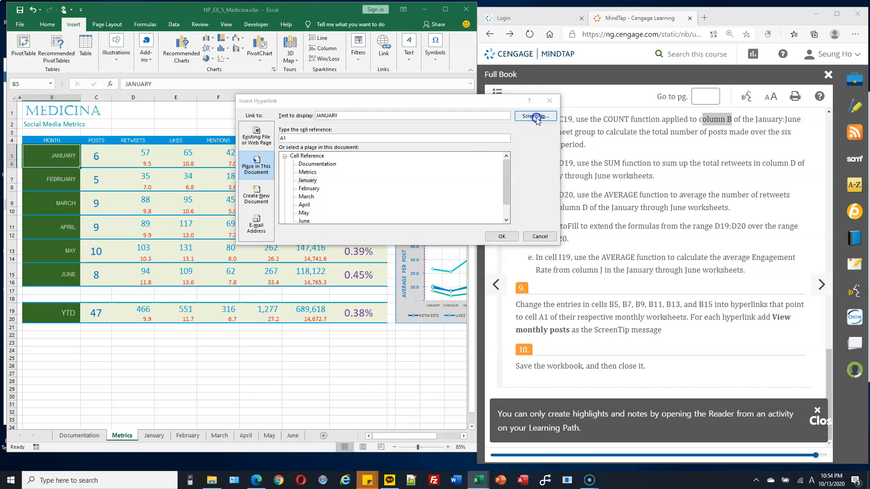
{"action": "left_click", "coordinate": [650, 320]}
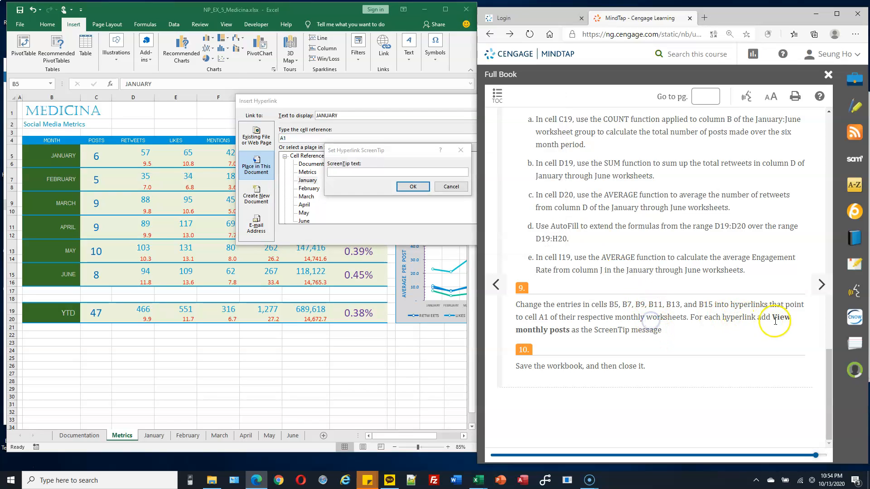
{"action": "left_click_drag", "start_coordinate": [773, 317], "coordinate": [571, 329]}
{"action": "key", "text": "ctrl+c"}
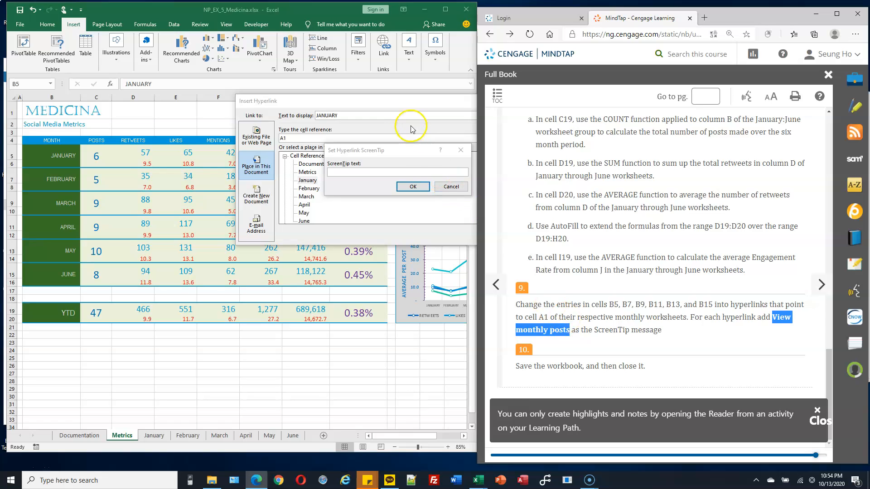
{"action": "left_click", "coordinate": [417, 178]}
{"action": "key", "text": "ctrl+v"}
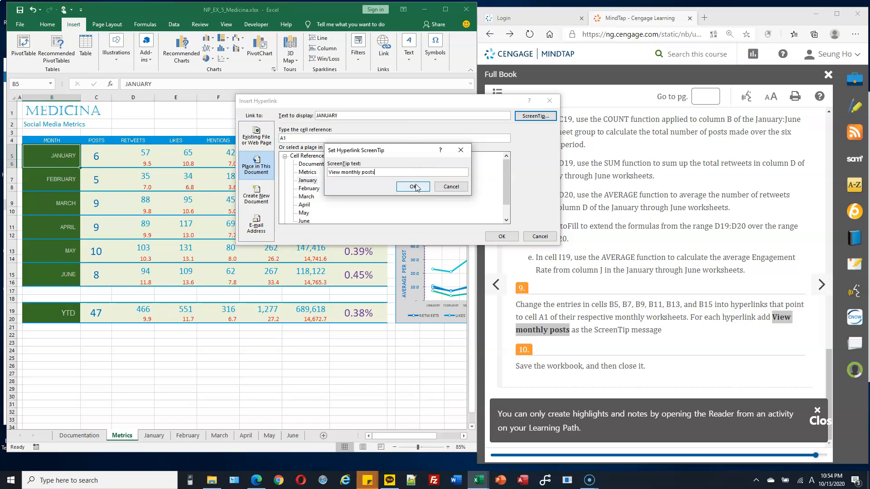
{"action": "left_click", "coordinate": [413, 187]}
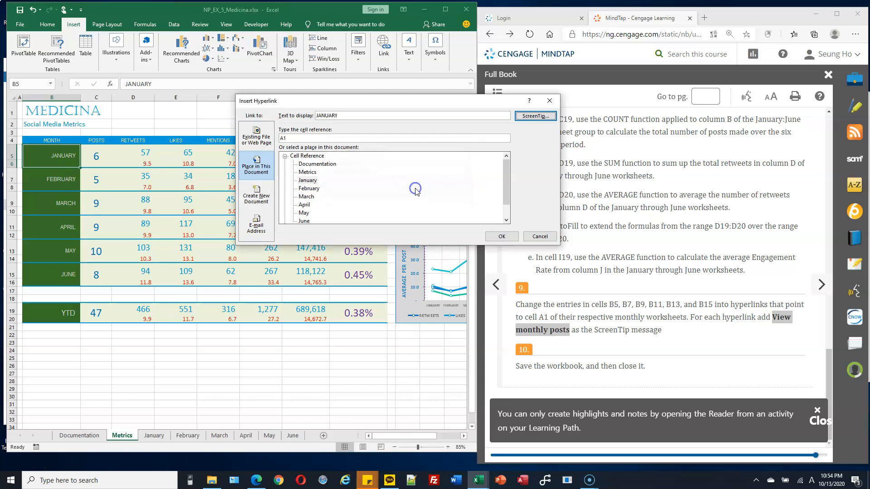
{"action": "left_click", "coordinate": [502, 236]}
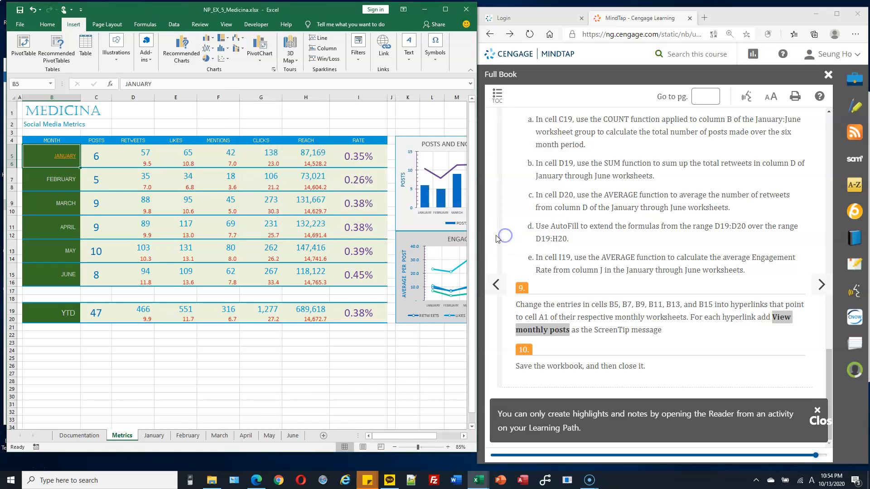
{"action": "left_click", "coordinate": [66, 156]}
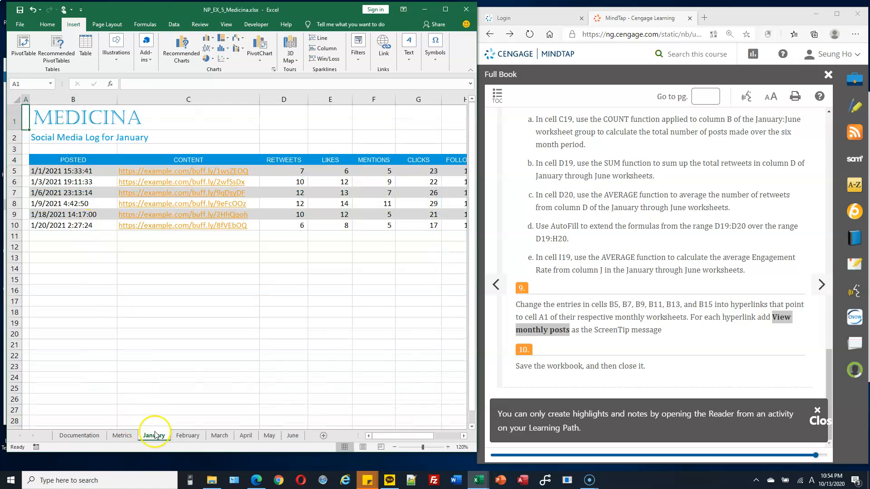
{"action": "left_click", "coordinate": [127, 437]}
Hyperlink cell B7 to cell A1 of the February worksheet with the ScreenTip View monthly posts, and test the link.
{"action": "left_click", "coordinate": [63, 181]}
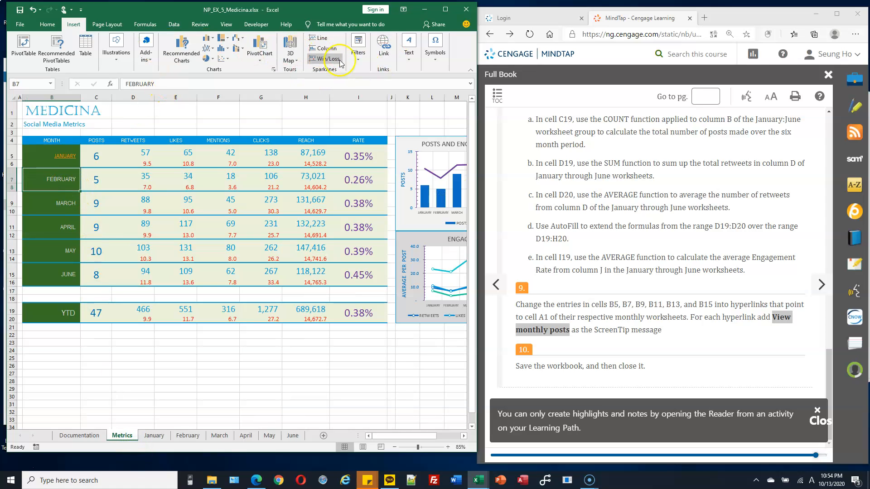
{"action": "left_click", "coordinate": [383, 50]}
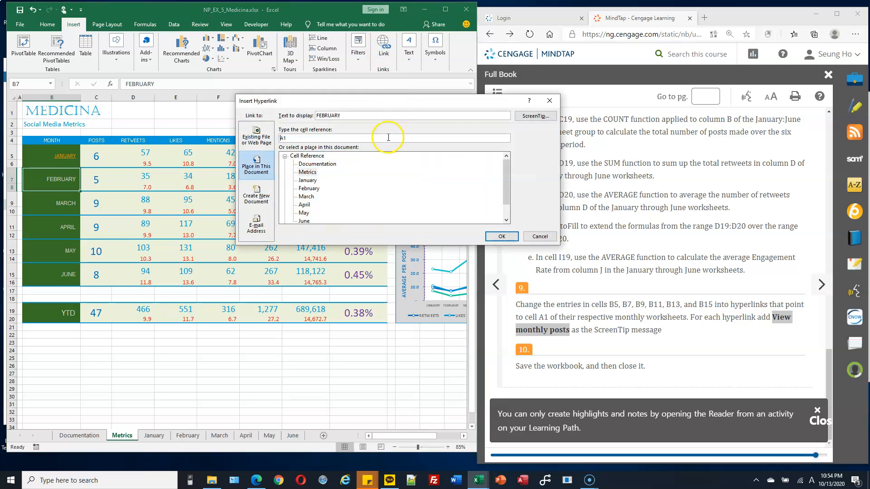
{"action": "left_click", "coordinate": [310, 181]}
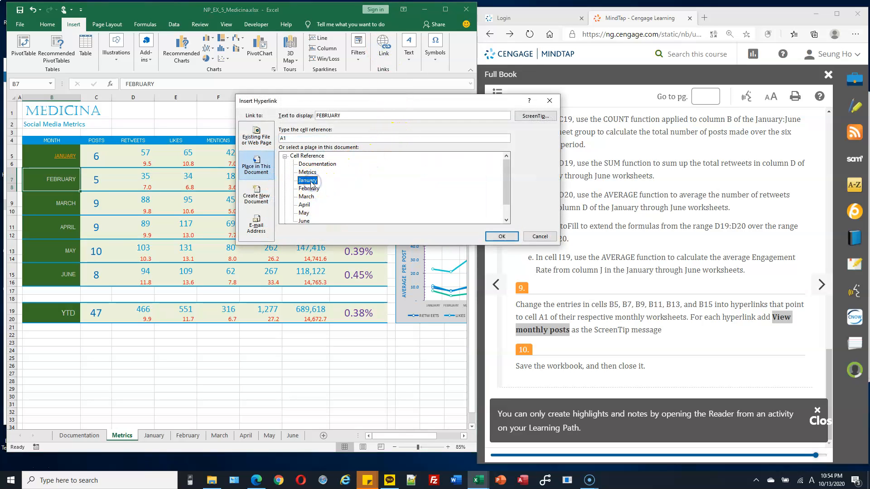
{"action": "left_click", "coordinate": [308, 188]}
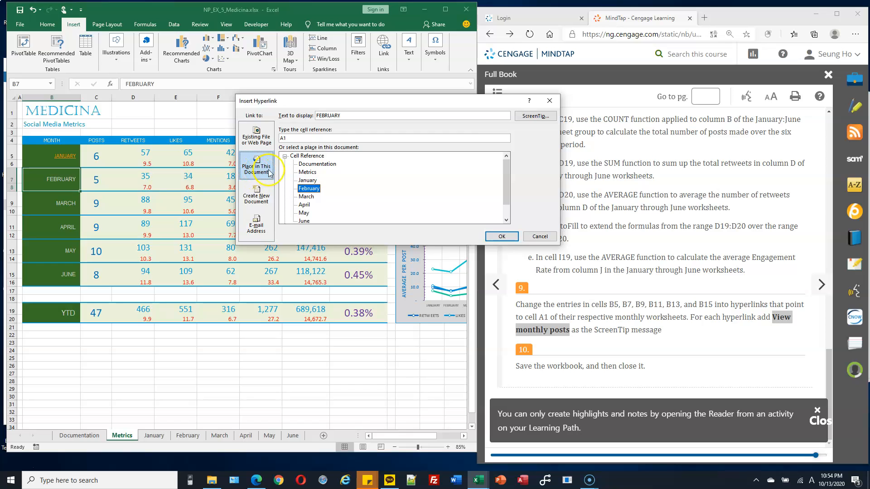
{"action": "left_click", "coordinate": [534, 116]}
{"action": "key", "text": "ctrl+v"}
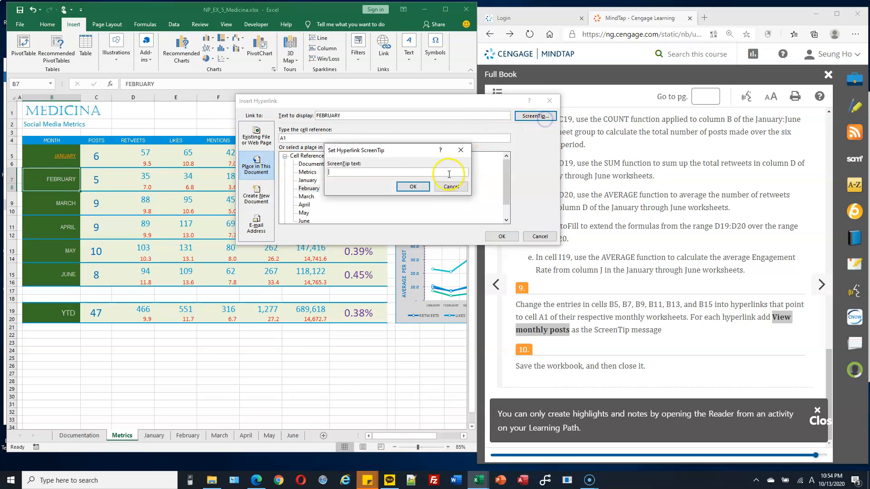
{"action": "left_click", "coordinate": [414, 187]}
{"action": "left_click", "coordinate": [502, 236]}
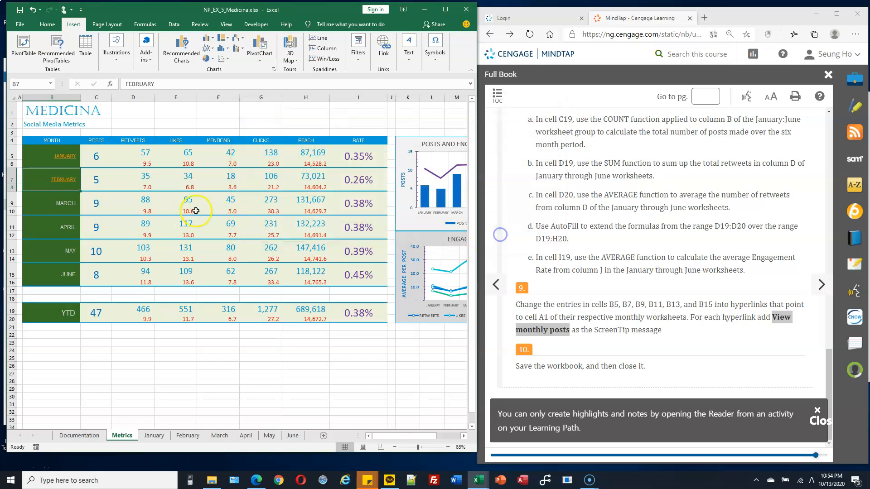
{"action": "left_click", "coordinate": [71, 189]}
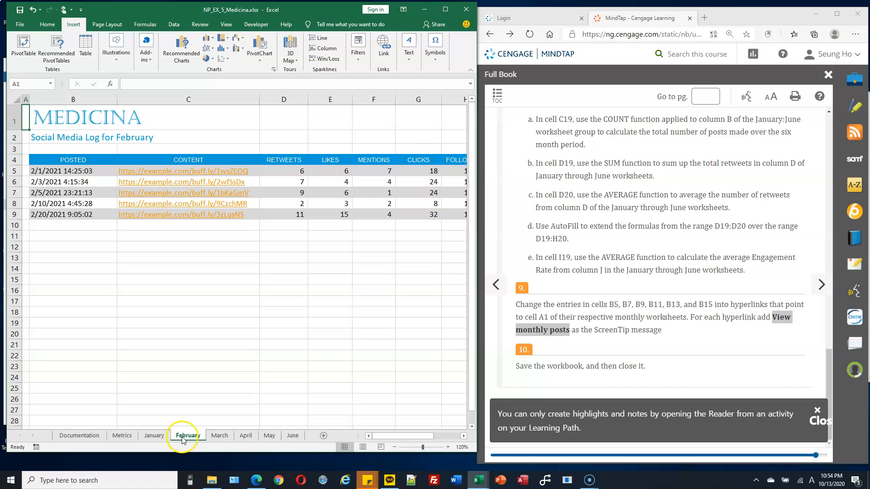
{"action": "left_click", "coordinate": [117, 437]}
Hyperlink the MARCH entry in cell B9 to cell A1 of the March worksheet with the ScreenTip View monthly posts.
{"action": "left_click", "coordinate": [65, 202]}
{"action": "left_click", "coordinate": [382, 50]}
{"action": "left_click", "coordinate": [313, 197]}
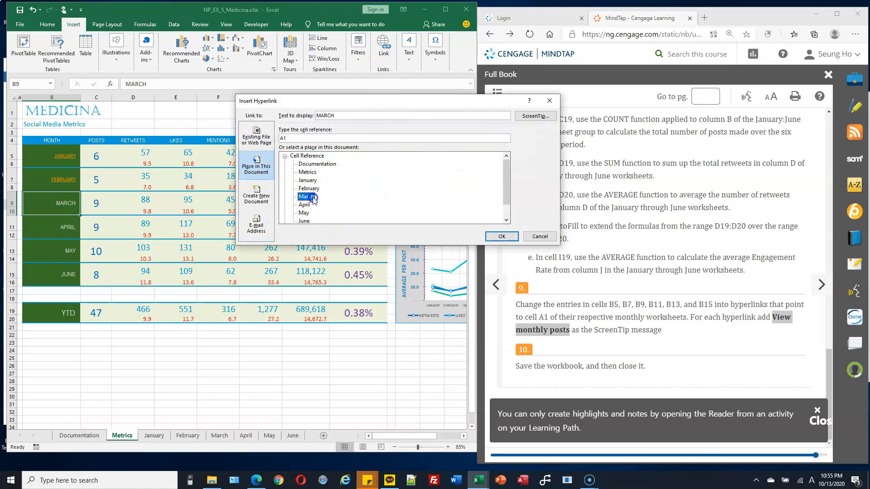
{"action": "left_click", "coordinate": [534, 116]}
{"action": "key", "text": "ctrl+v"}
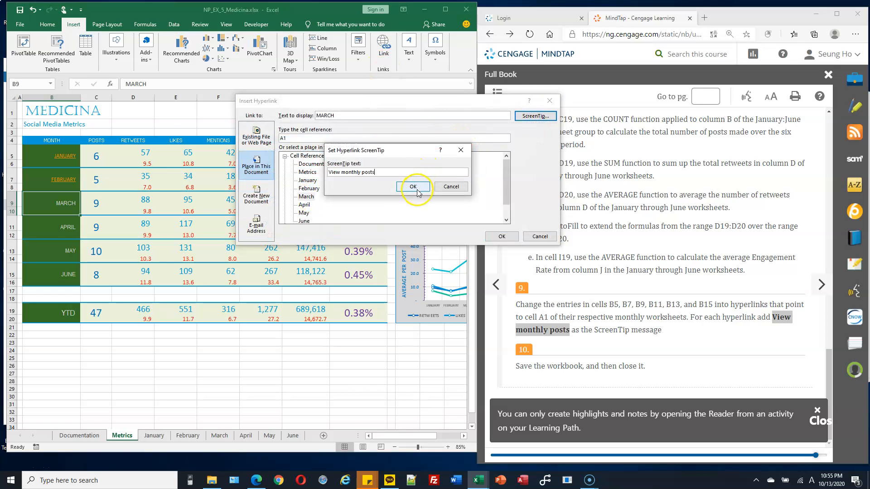
{"action": "left_click", "coordinate": [413, 186]}
{"action": "left_click", "coordinate": [501, 236]}
Hyperlink the APRIL entry in cell B11 to cell A1 of the April worksheet with the ScreenTip View monthly posts.
{"action": "left_click", "coordinate": [73, 227]}
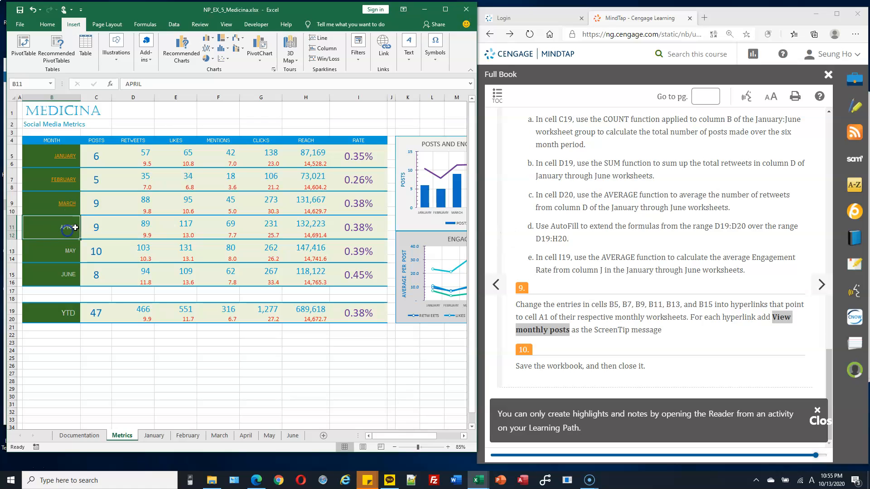
{"action": "left_click", "coordinate": [383, 50]}
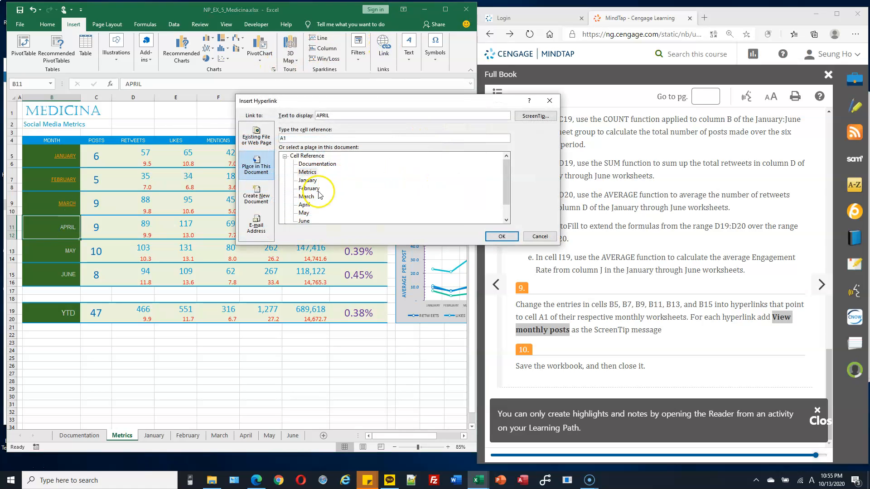
{"action": "left_click", "coordinate": [304, 205]}
{"action": "left_click", "coordinate": [526, 118]}
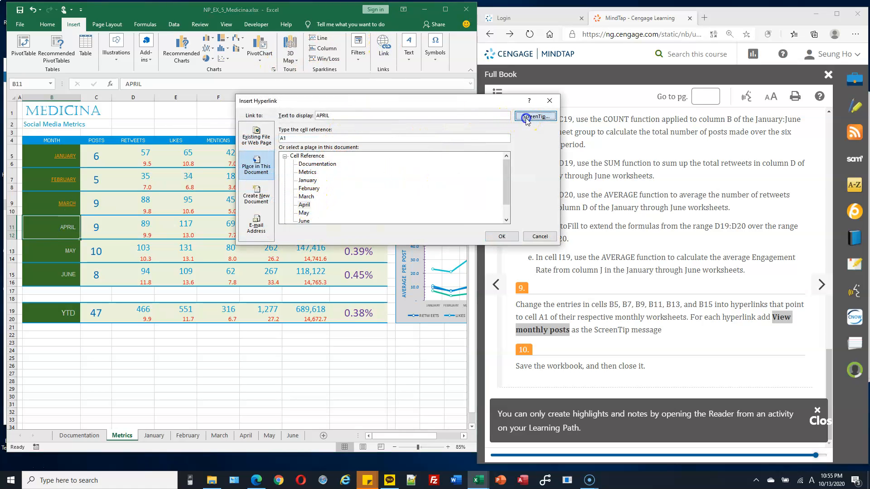
{"action": "type", "text": "View monthly posts"}
{"action": "left_click", "coordinate": [420, 189]}
{"action": "left_click", "coordinate": [498, 237]}
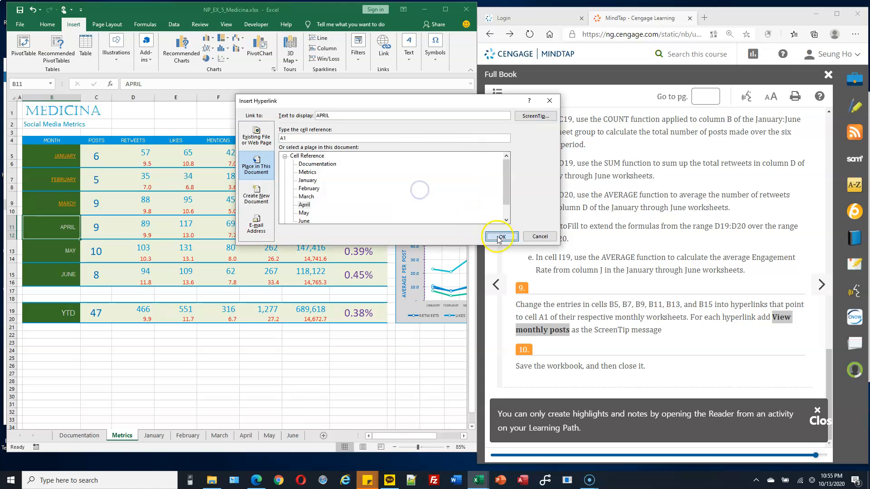
Hyperlink the MAY entry in cell B13 to cell A1 of the May worksheet with the ScreenTip View monthly posts.
{"action": "left_click", "coordinate": [69, 254]}
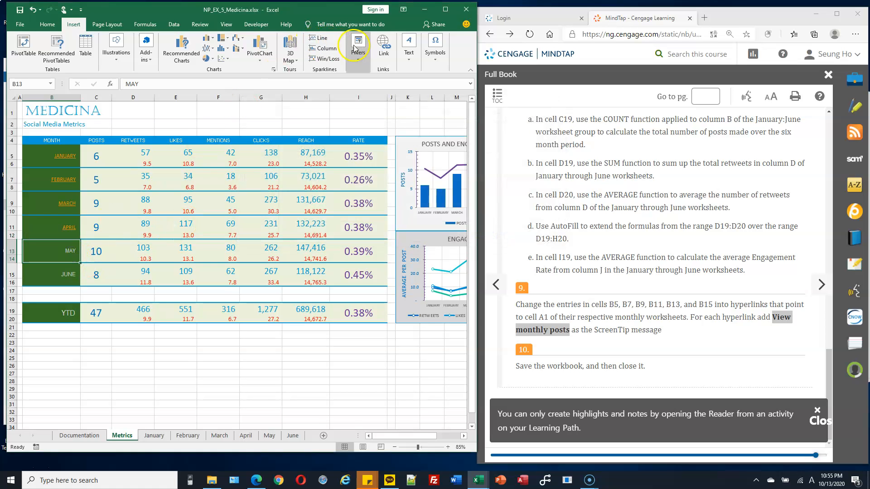
{"action": "left_click", "coordinate": [383, 45]}
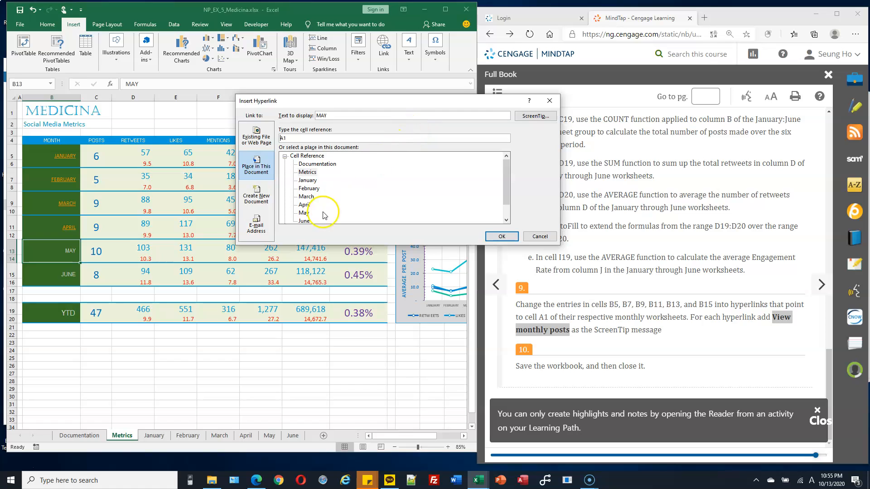
{"action": "left_click", "coordinate": [535, 116]}
{"action": "type", "text": "View monthly posts"}
{"action": "left_click", "coordinate": [420, 188]}
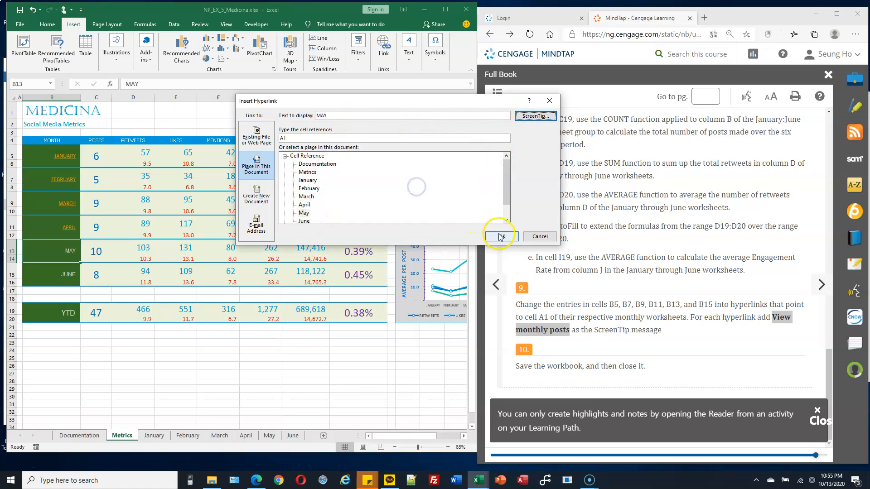
{"action": "left_click", "coordinate": [501, 236]}
Hyperlink the JUNE entry in cell B15 to cell A1 of the June worksheet with the ScreenTip View monthly posts.
{"action": "left_click", "coordinate": [72, 281]}
{"action": "left_click", "coordinate": [383, 43]}
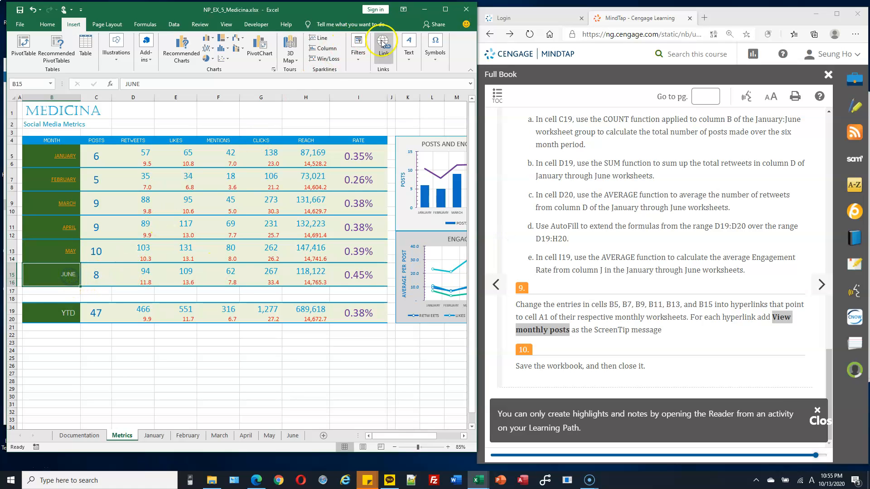
{"action": "left_click", "coordinate": [313, 220]}
{"action": "left_click", "coordinate": [535, 116]}
{"action": "type", "text": "View monthly posts"}
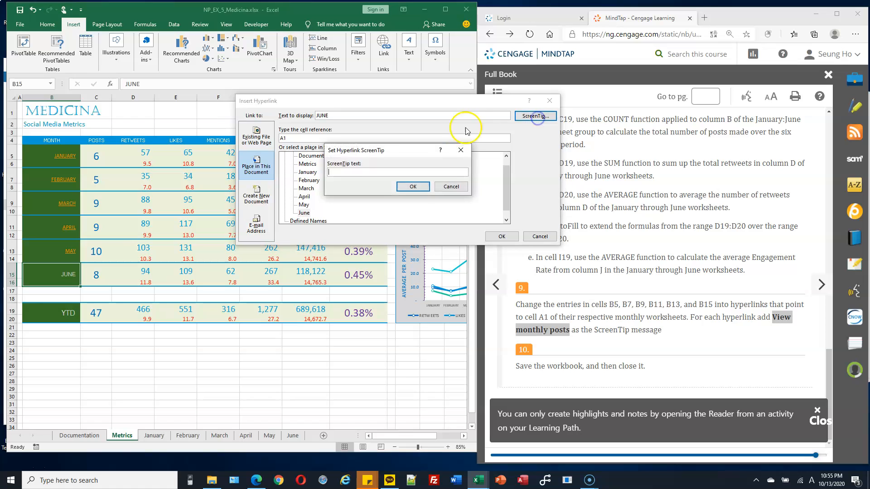
{"action": "left_click", "coordinate": [416, 187]}
{"action": "left_click", "coordinate": [502, 236]}
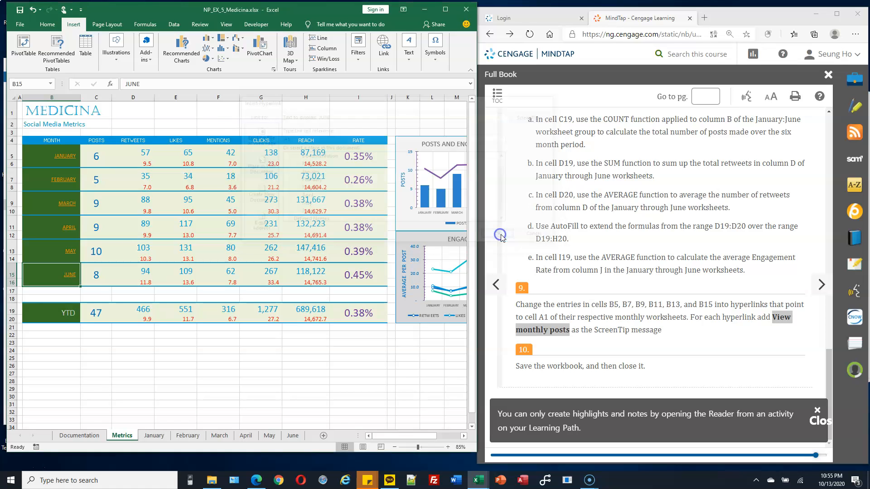
Review the finished metrics table and charts on Metrics and check the Documentation worksheet.
{"action": "left_click", "coordinate": [643, 324]}
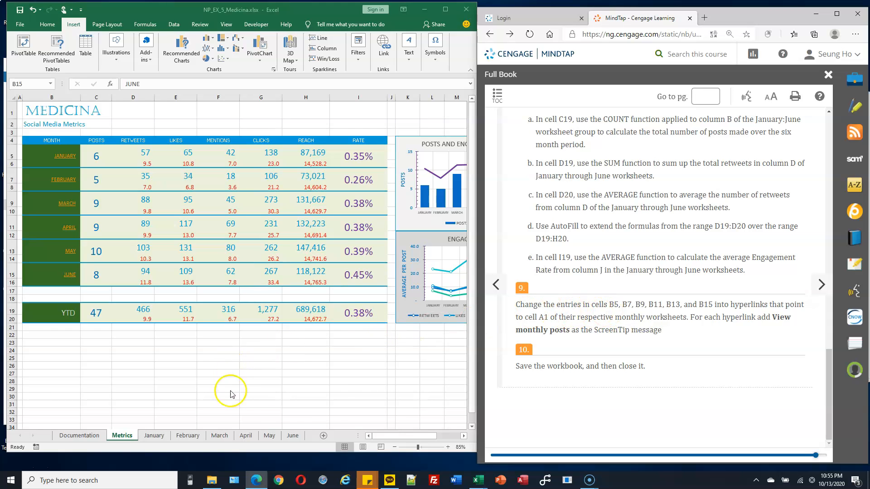
{"action": "scroll", "coordinate": [369, 270], "scroll_direction": "down", "scroll_amount": 1}
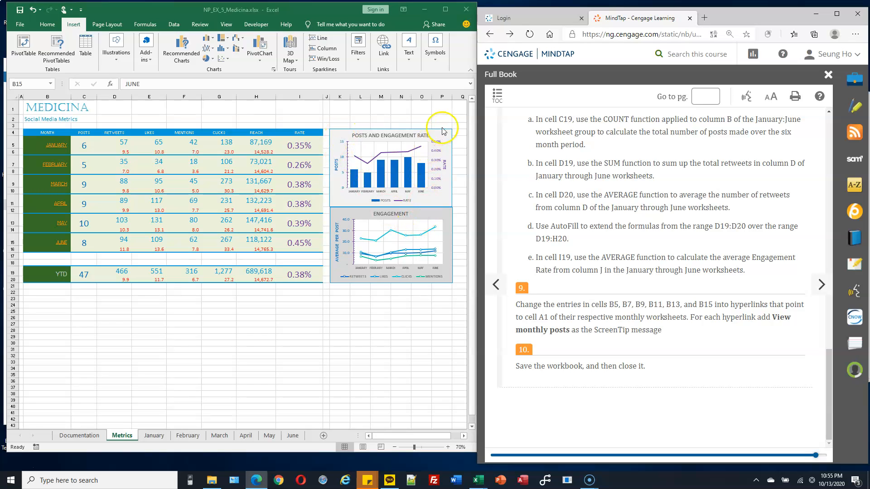
{"action": "left_click", "coordinate": [170, 164]}
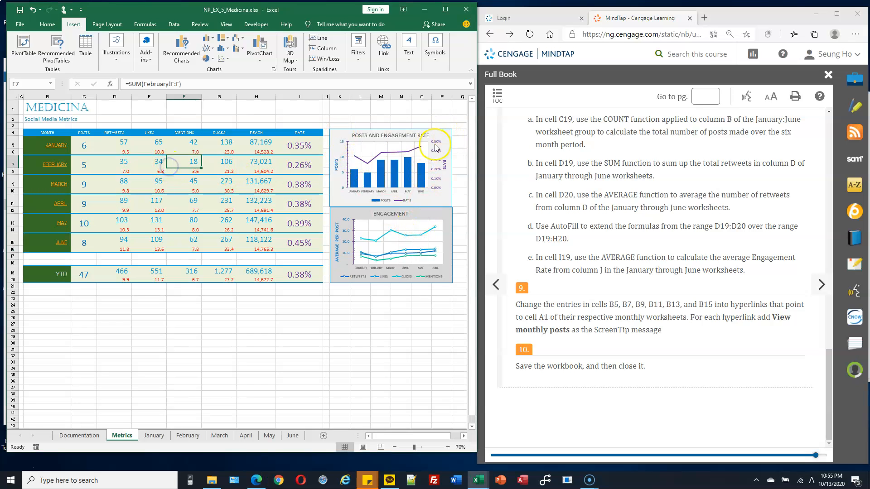
{"action": "left_click_drag", "start_coordinate": [118, 142], "coordinate": [238, 231]}
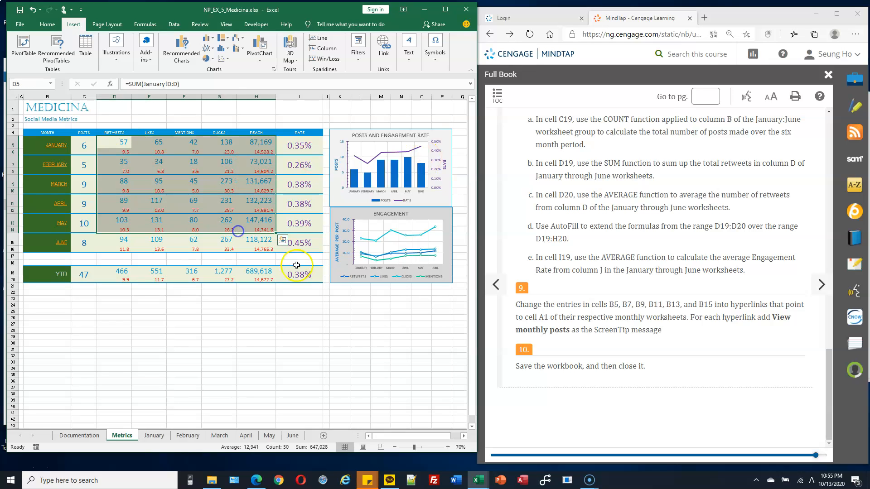
{"action": "left_click", "coordinate": [404, 300]}
{"action": "left_click", "coordinate": [286, 325]}
{"action": "left_click", "coordinate": [79, 435]}
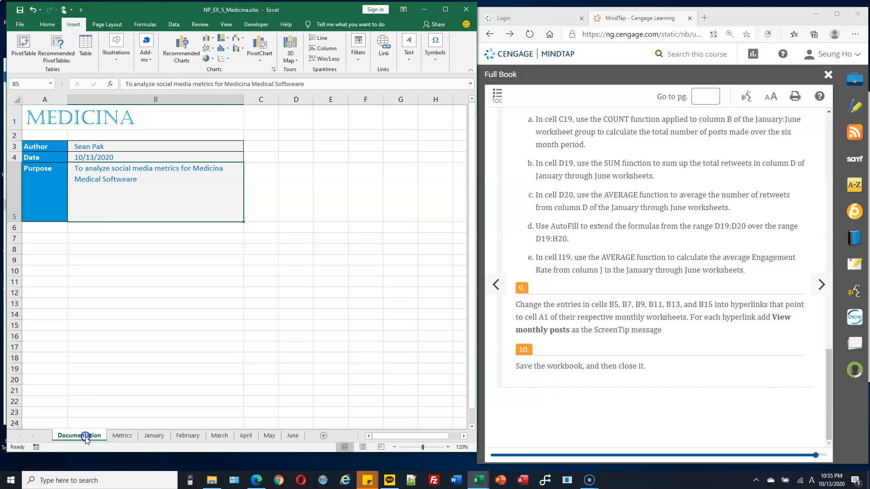
{"action": "left_click", "coordinate": [124, 435]}
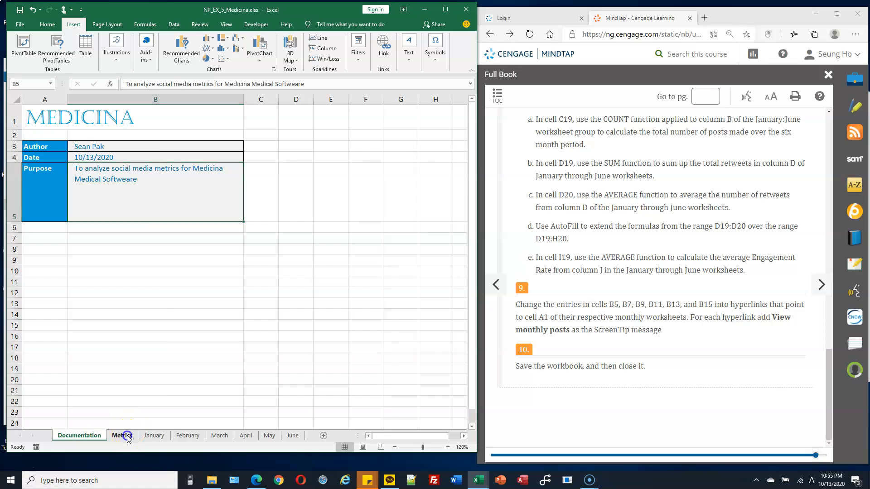